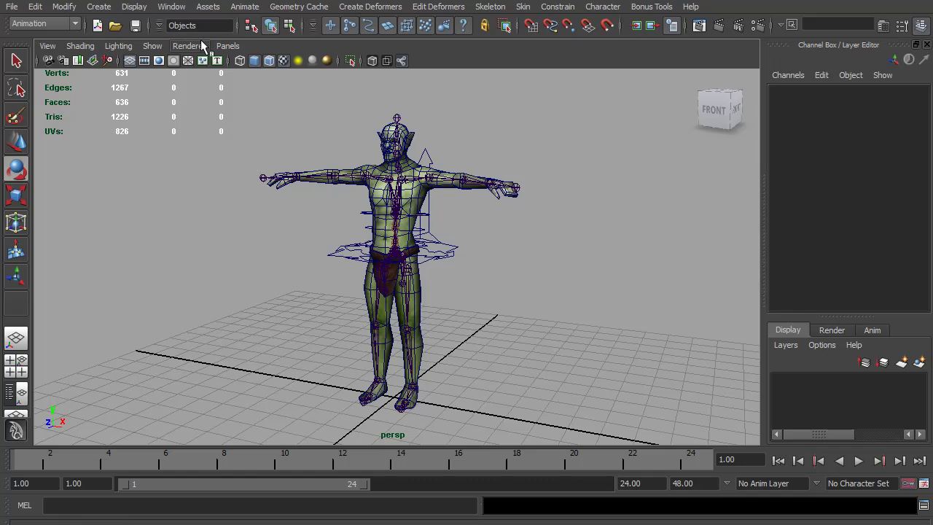
Open the Hypergraph Hierarchy and duplicate the left leg joint chain starting at J_Hip_LE.
click(172, 8)
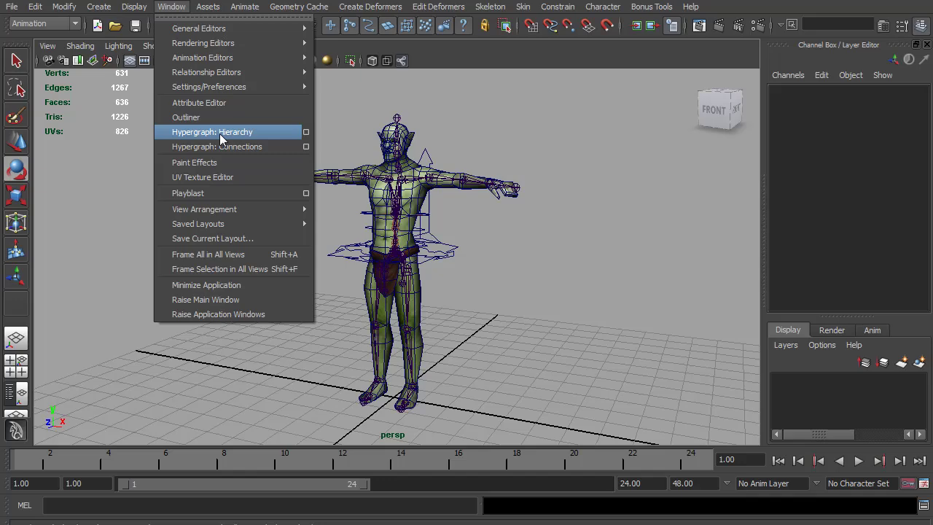
click(216, 137)
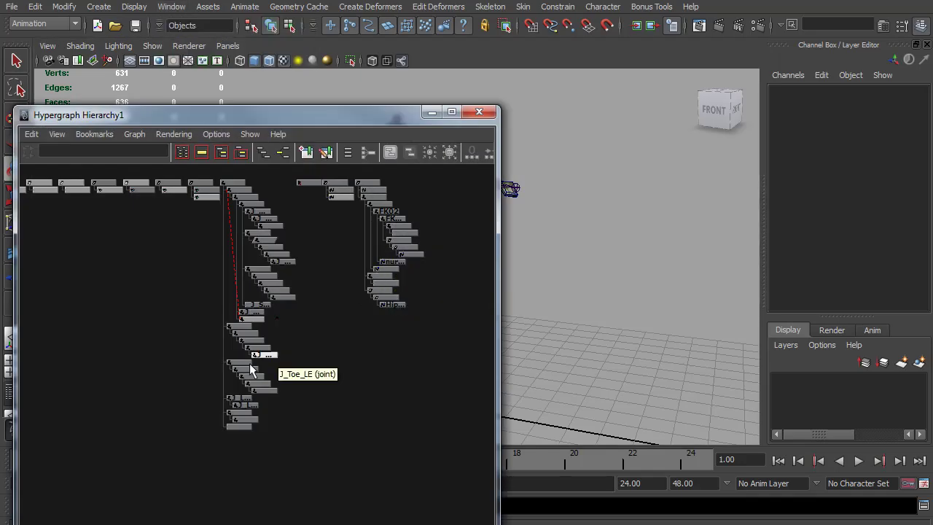
alt+right_drag(248, 370, 417, 387)
alt+middle_drag(252, 312, 271, 338)
alt+right_drag(242, 318, 274, 316)
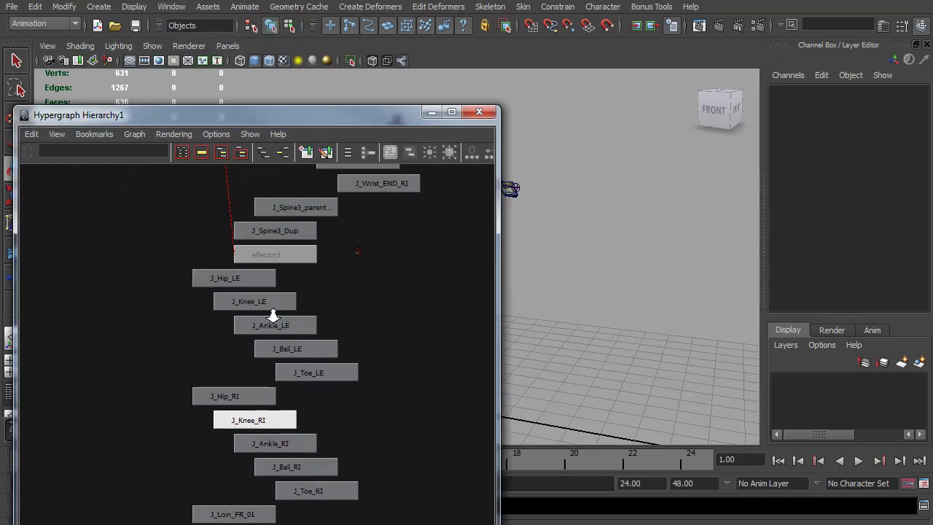
click(219, 256)
drag(309, 117, 304, 33)
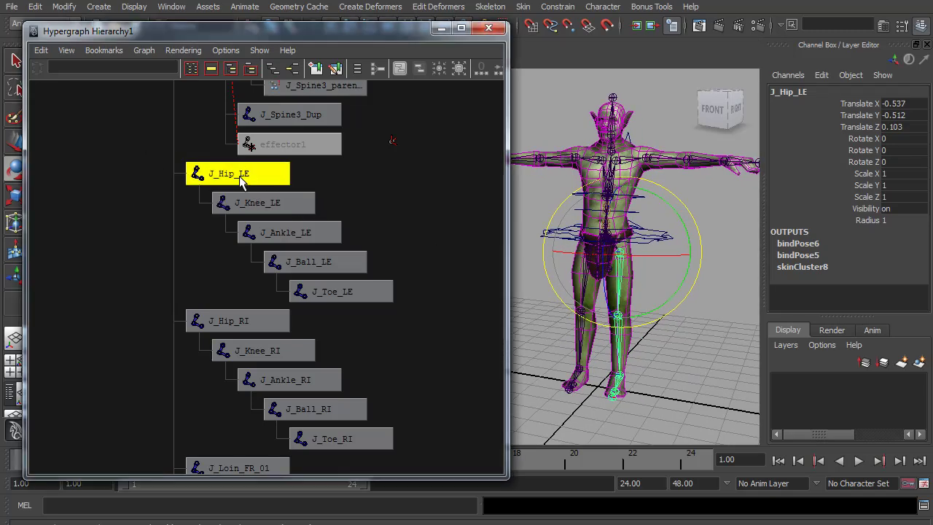
key(ctrl+d)
key(f)
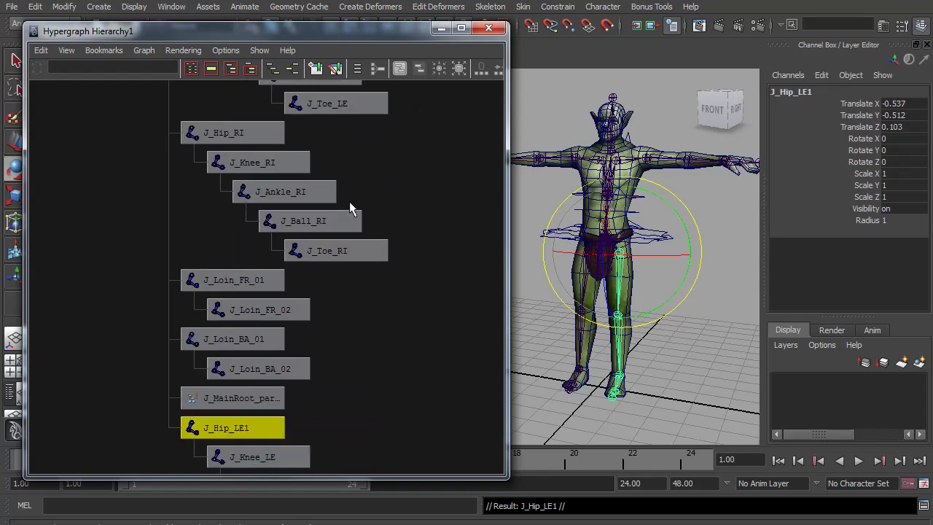
Rename the root joint of the duplicated left leg chain to J_Hip_LE_FK.
alt+middle_drag(296, 328, 278, 213)
alt+right_drag(250, 229, 358, 260)
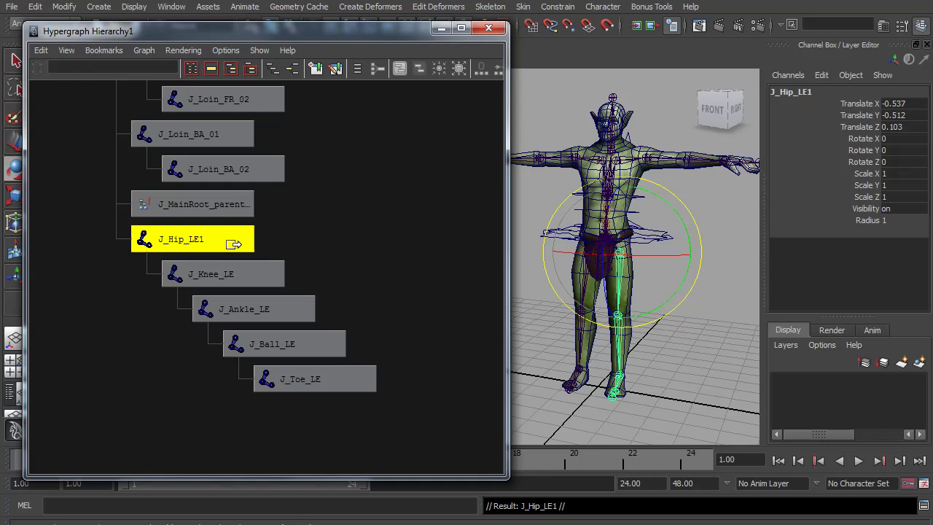
middle_drag(224, 247, 223, 245)
double_click(223, 246)
click(293, 261)
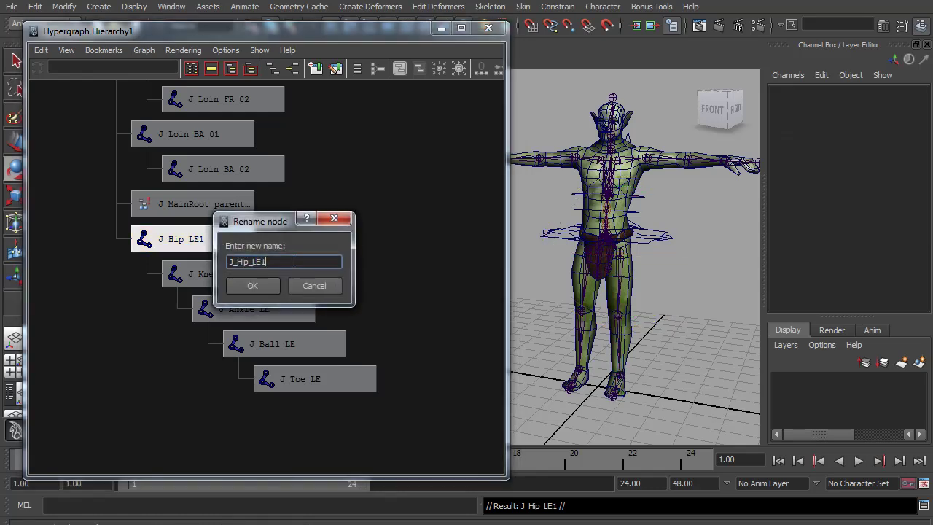
text(_FK)
key(Return)
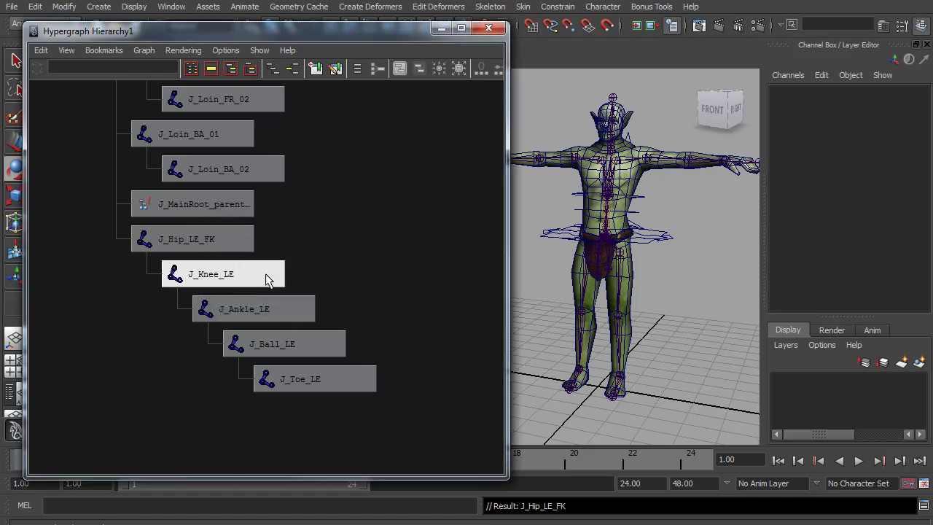
Rename the duplicated chain's knee and ankle joints to J_Knee_LE_FK and J_Ankle_LE_FK.
double_click(266, 279)
click(293, 261)
text(_FK)
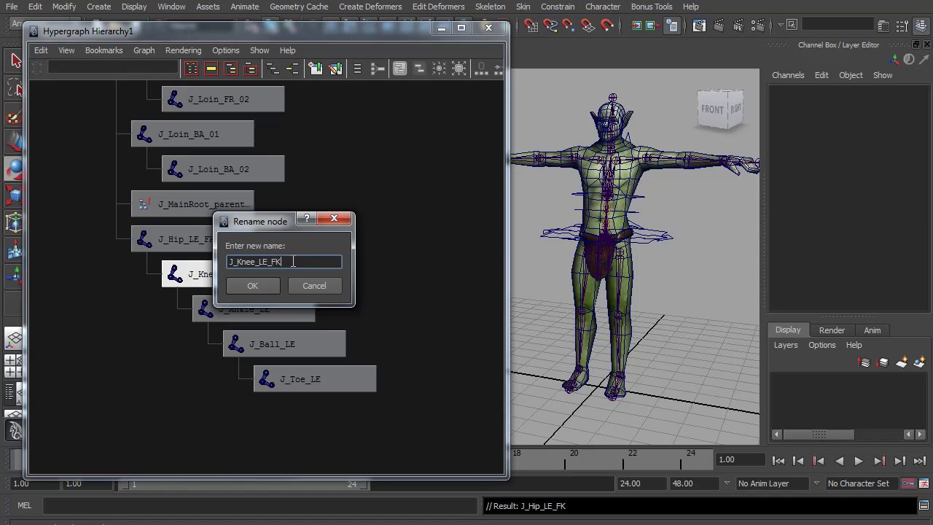
key(Return)
double_click(266, 309)
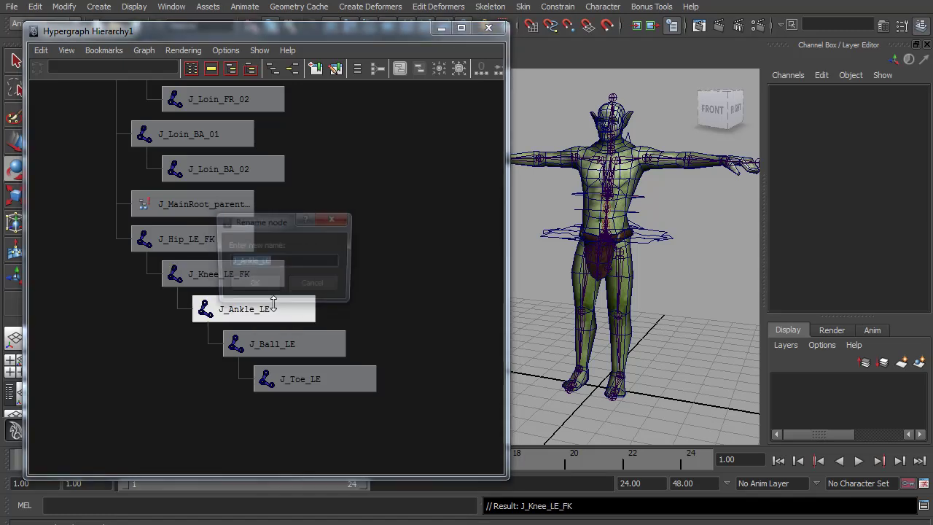
click(288, 260)
text(_)
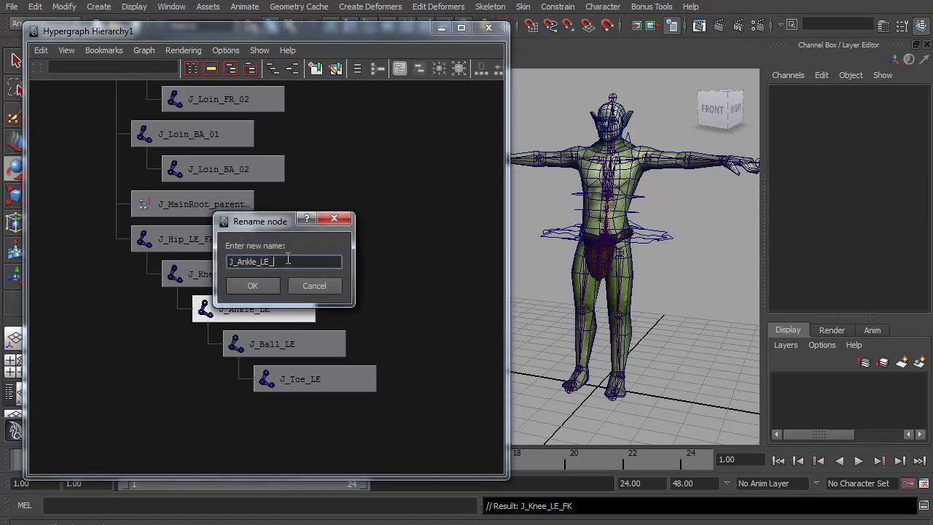
text(FK)
key(Return)
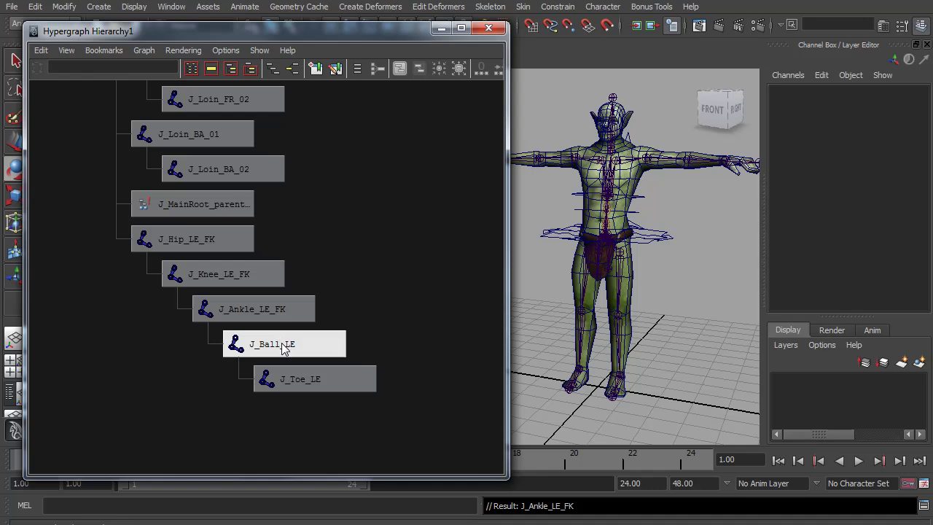
Rename the duplicated chain's ball and toe joints to J_Ball_LE_FK and J_Toe_LE_FK.
double_click(284, 347)
click(281, 260)
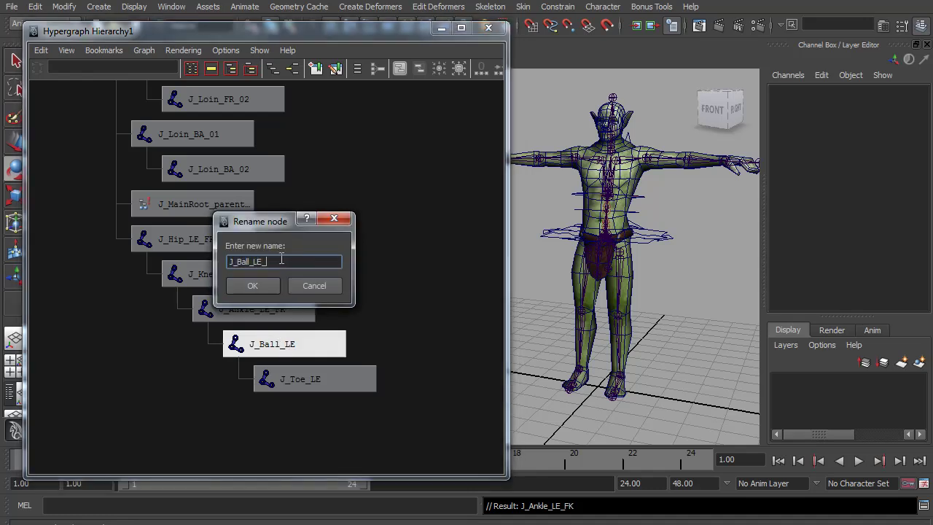
text(_FK)
key(Return)
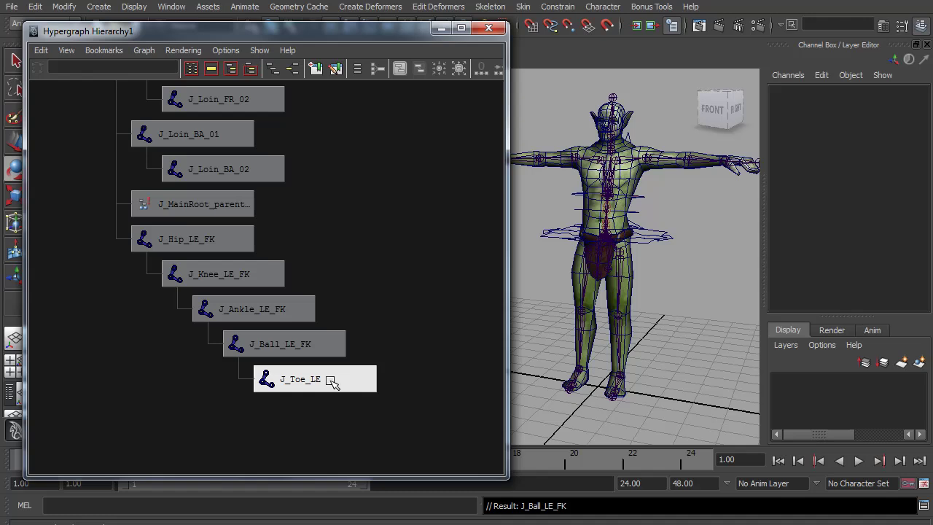
double_click(328, 378)
click(296, 262)
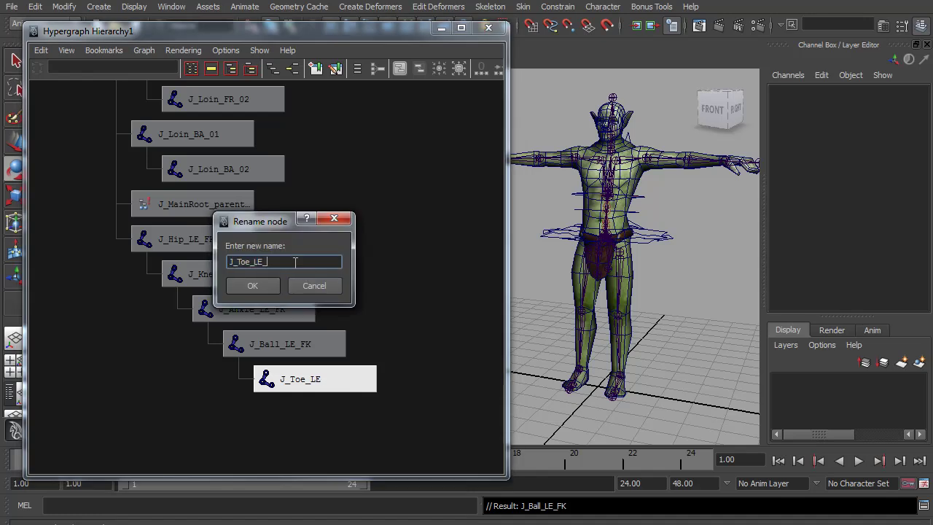
text(_FK)
key(Return)
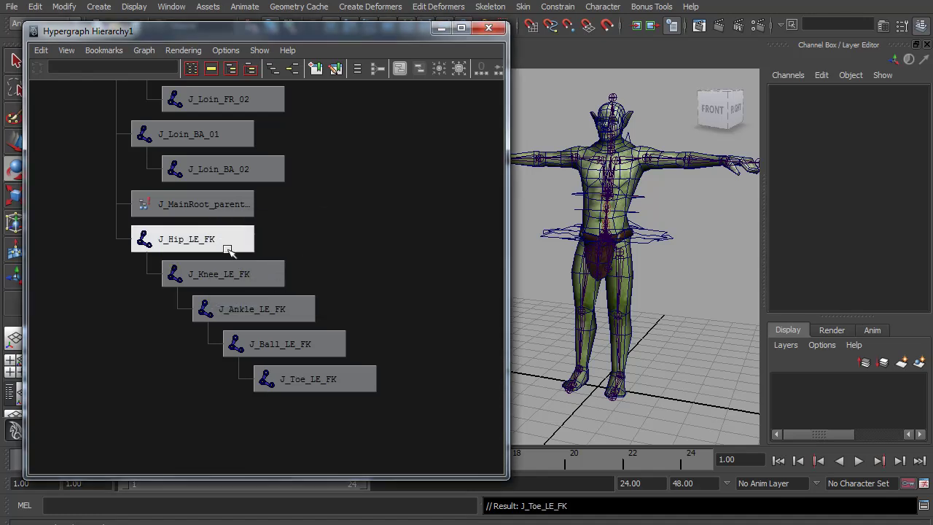
Duplicate the whole left leg FK chain from its root joint J_Hip_LE_FK.
click(224, 243)
alt+middle_drag(340, 323, 352, 265)
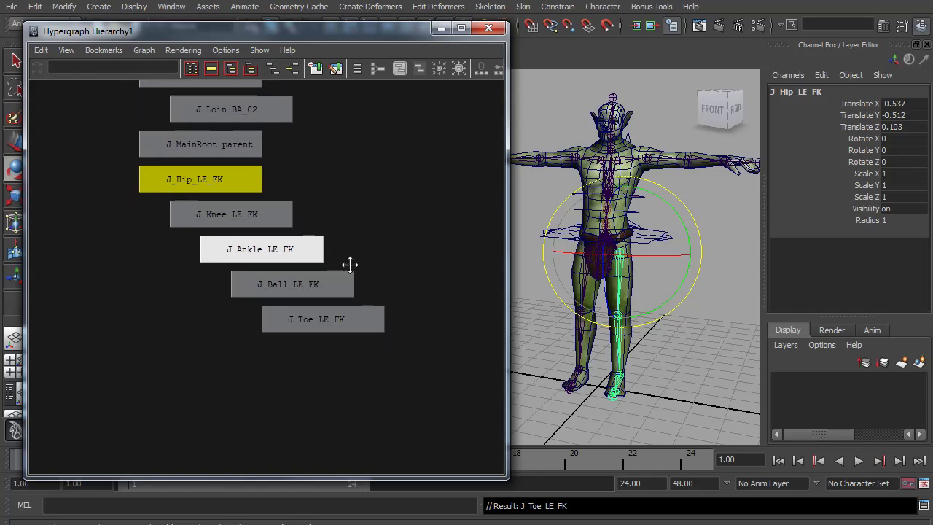
alt+right_drag(352, 265, 318, 263)
key(ctrl+d)
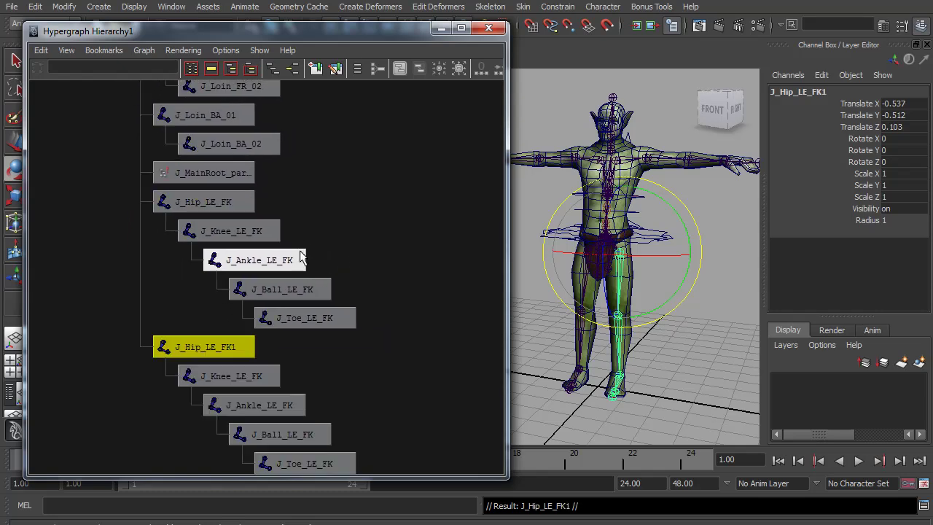
Rename the root joint of the second duplicated leg chain to J_Hip_LE_IK.
alt+middle_drag(294, 297, 279, 192)
double_click(220, 238)
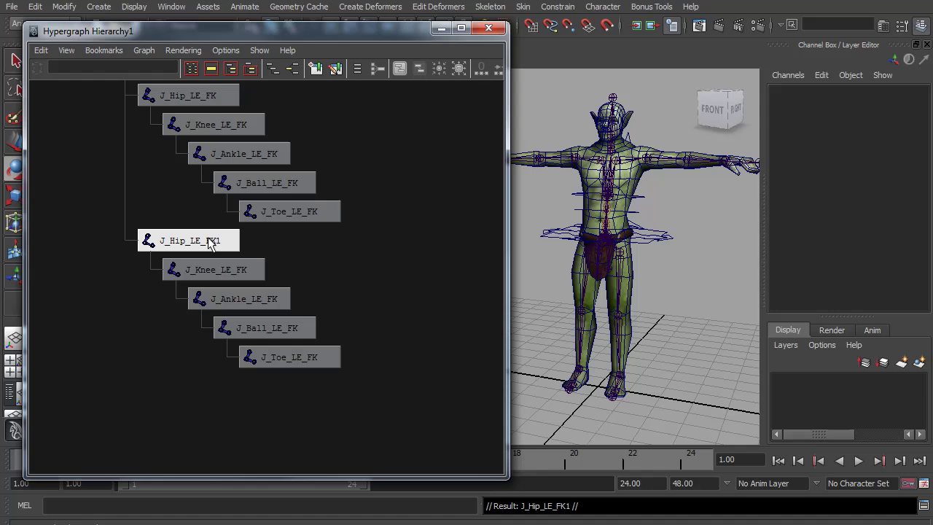
drag(266, 261, 299, 261)
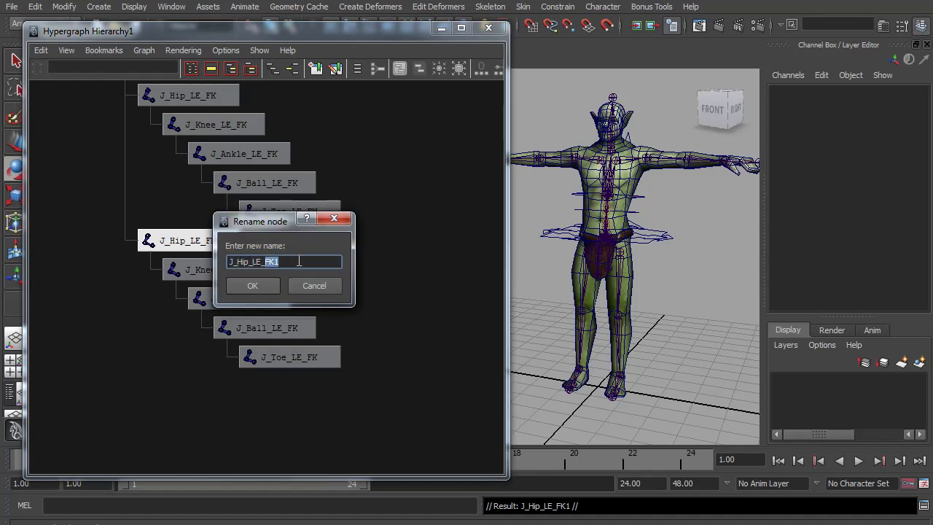
text(IK)
key(Return)
Rename the knee joint under J_Hip_LE_IK to J_Knee_LE_IK.
click(239, 271)
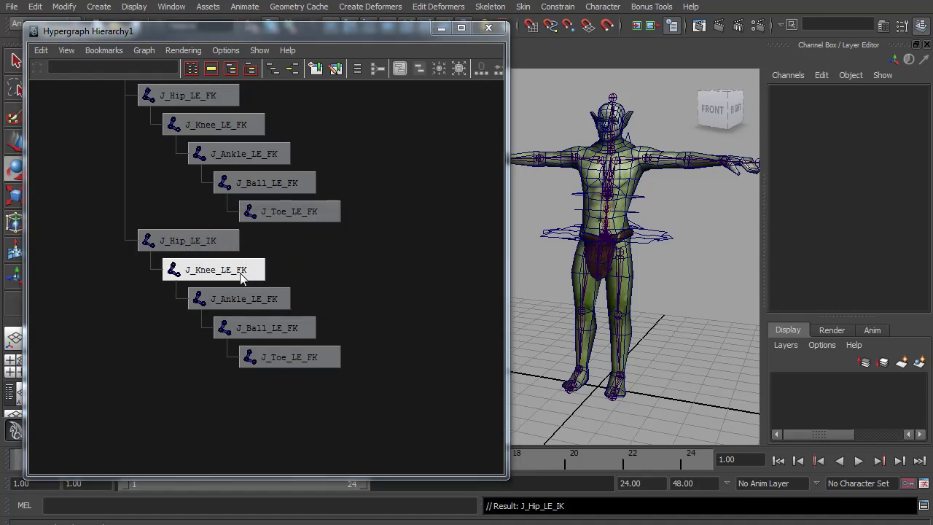
double_click(240, 273)
click(290, 261)
drag(273, 262, 297, 264)
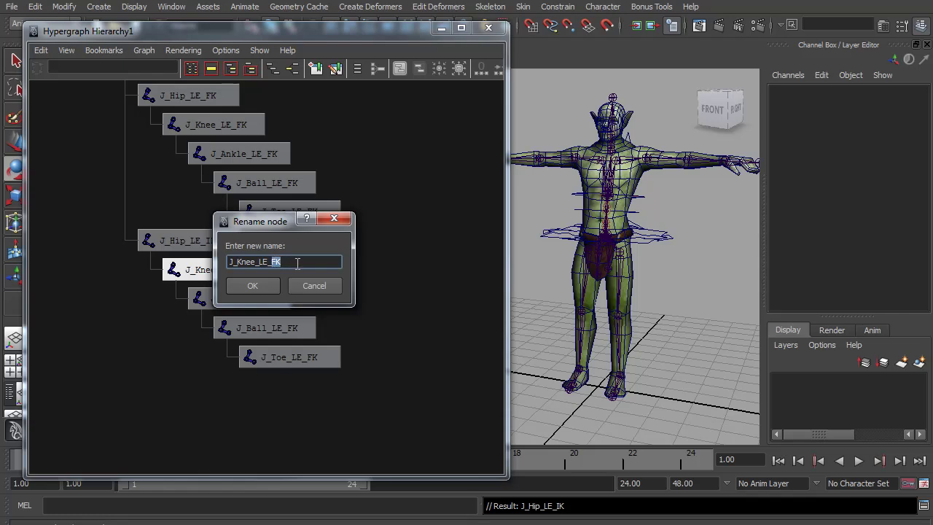
text(IK)
key(Return)
Rename the ankle joint under J_Knee_LE_IK to J_Ankle_LE_IK.
click(263, 299)
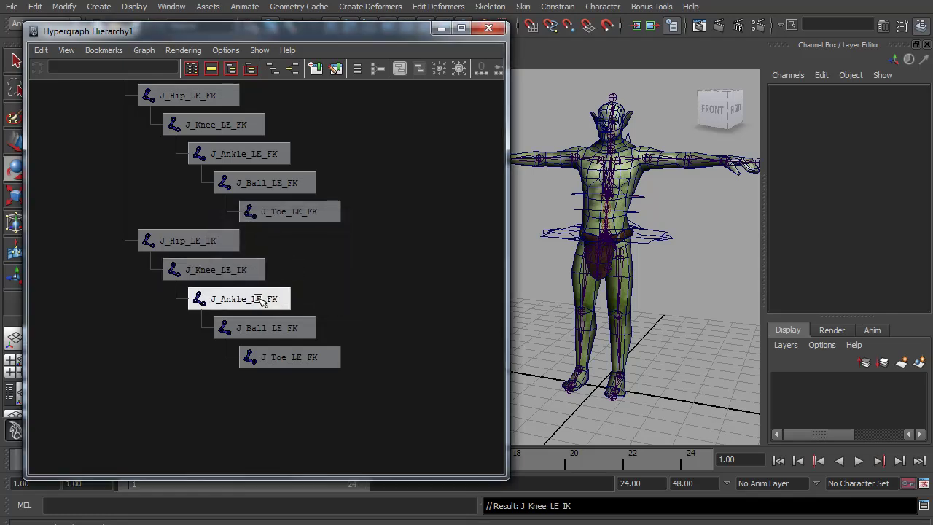
double_click(263, 299)
drag(274, 262, 299, 262)
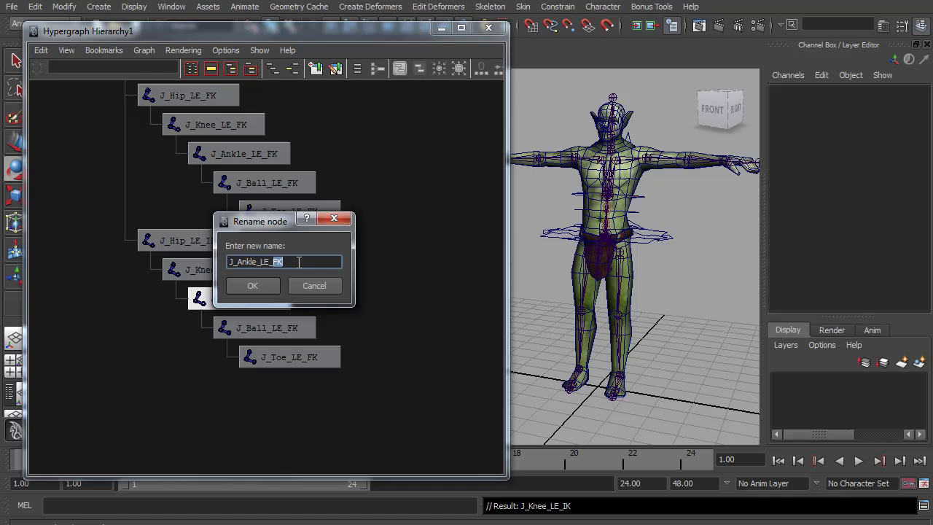
text(IK)
key(Return)
Rename the ball joint under J_Ankle_LE_IK to J_Ball_LE_IK.
click(291, 328)
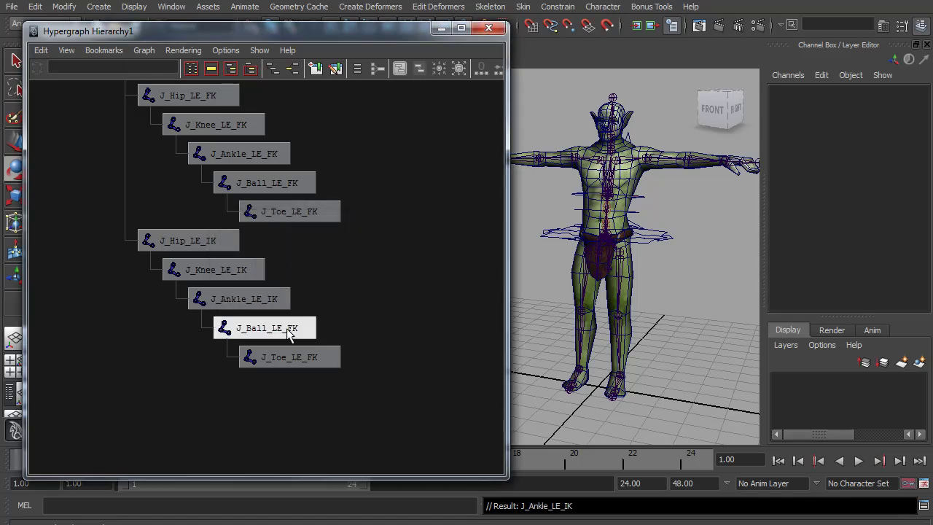
double_click(292, 328)
drag(266, 262, 312, 262)
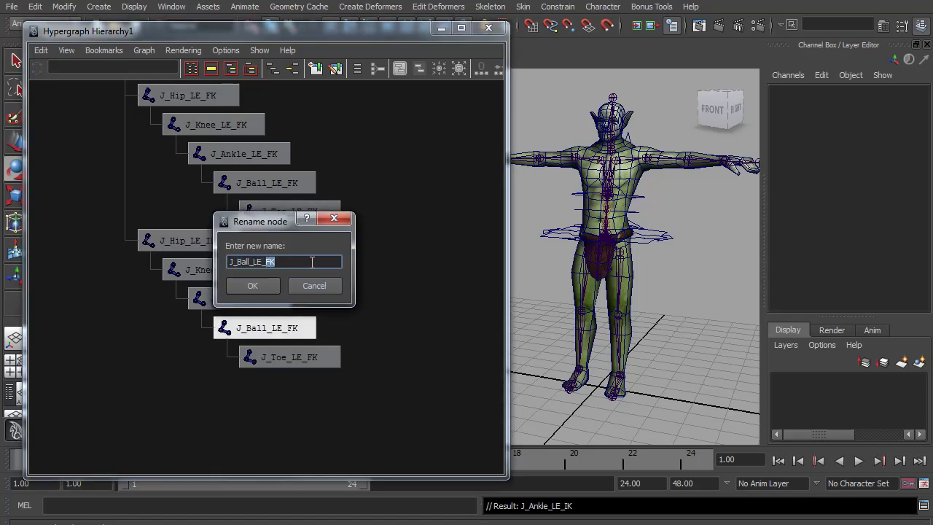
text(IK)
key(Return)
Rename the toe joint under J_Ball_LE_IK to J_Toe_LE_IK and clear the selection.
click(315, 356)
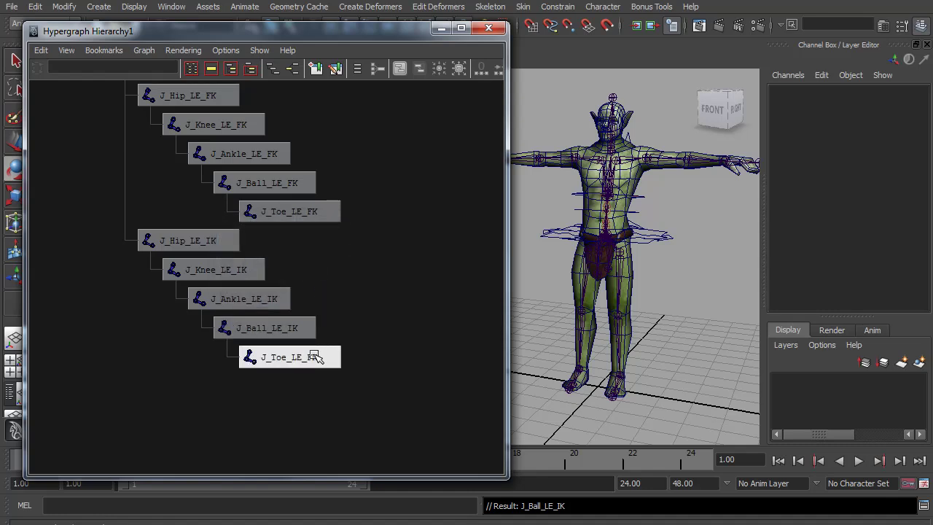
double_click(315, 357)
drag(267, 262, 309, 262)
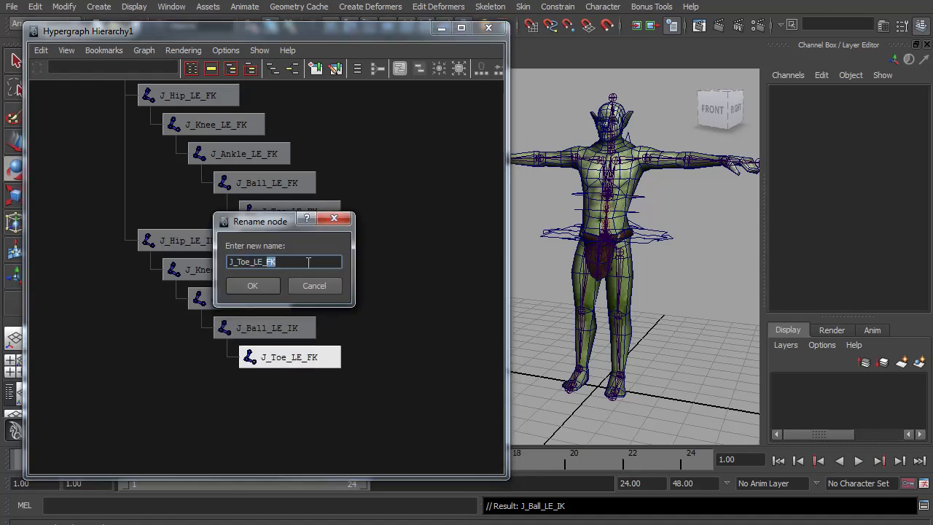
text(IK)
key(Return)
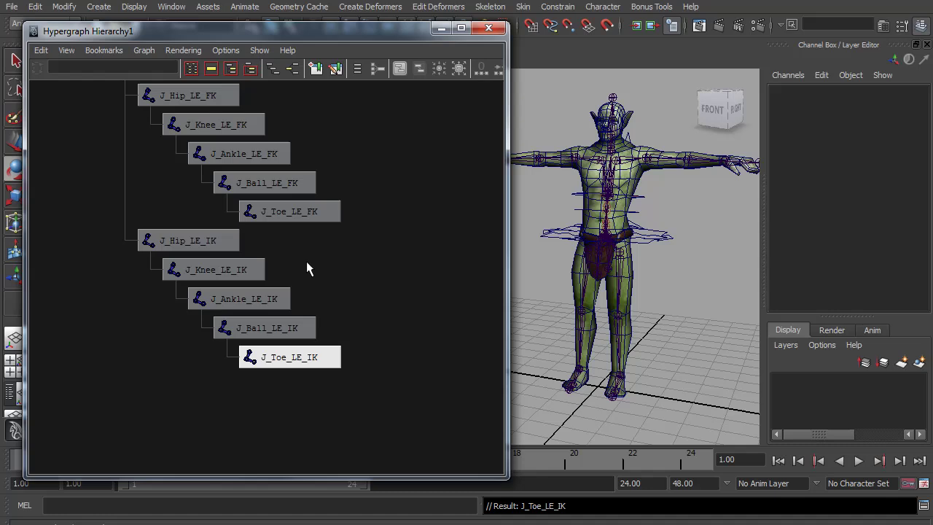
click(316, 262)
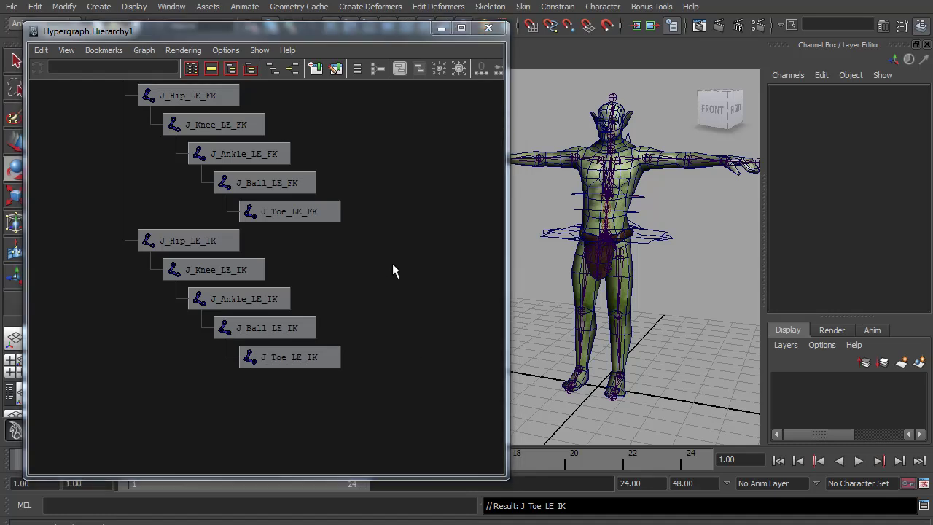
Test the original J_Hip_LE joint by rotating it freely in the viewport, and undo the rotation.
alt+right_drag(392, 266, 283, 247)
alt+middle_drag(285, 150, 287, 267)
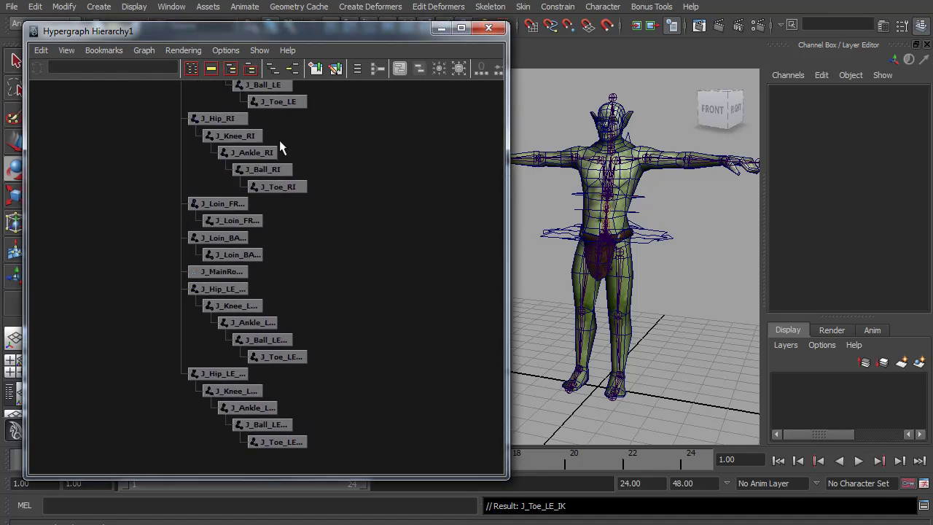
alt+middle_drag(280, 140, 275, 203)
click(201, 150)
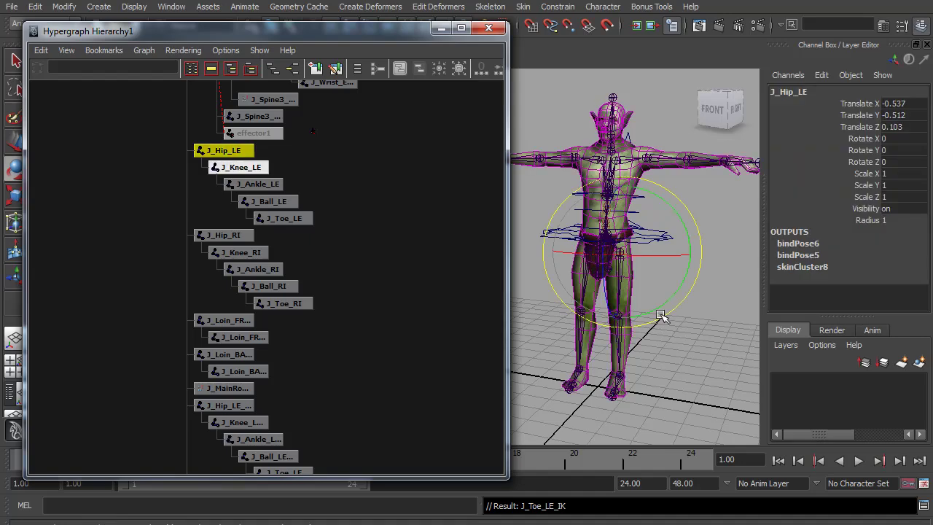
drag(661, 315, 621, 276)
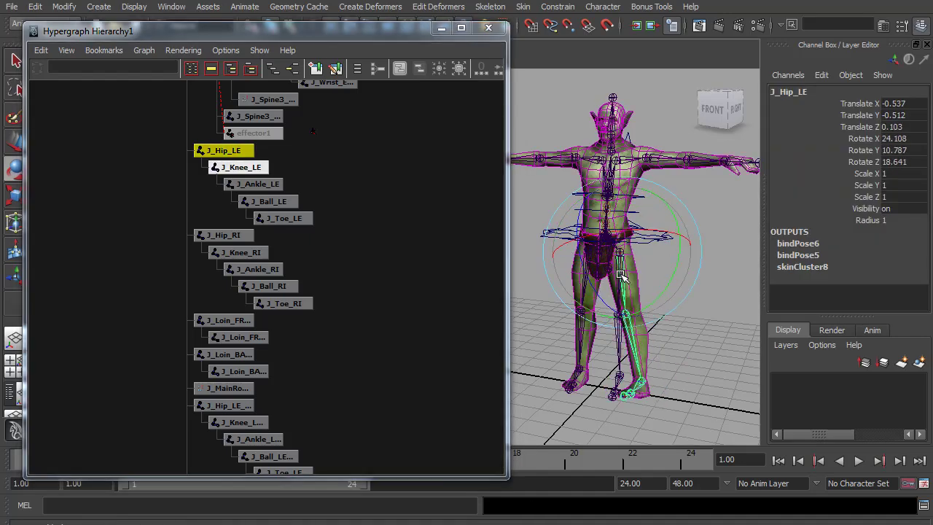
key(ctrl+z)
Orient-constrain J_Ball_LE to both J_Ball_LE_IK and J_Ball_LE_FK, with Maintain offset off, all axes constrained and a weight of 1.
alt+middle_drag(377, 299, 313, 255)
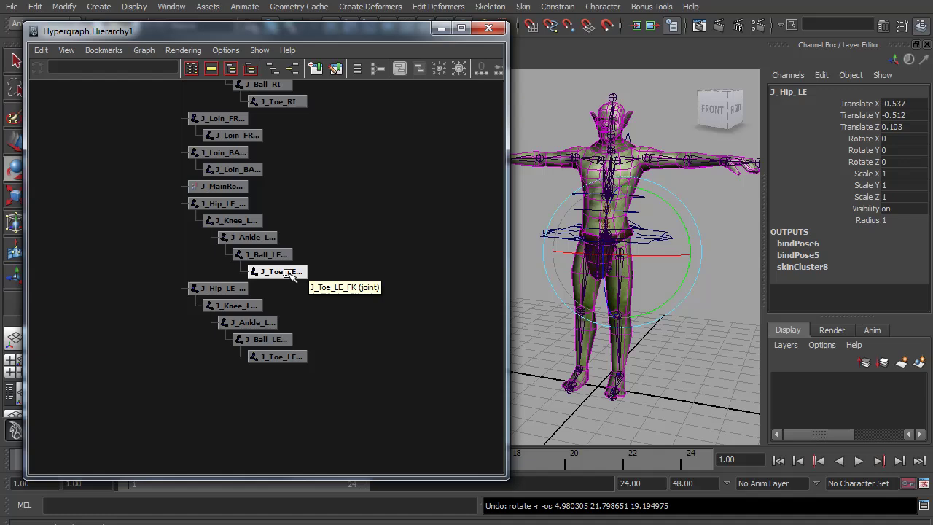
click(236, 220)
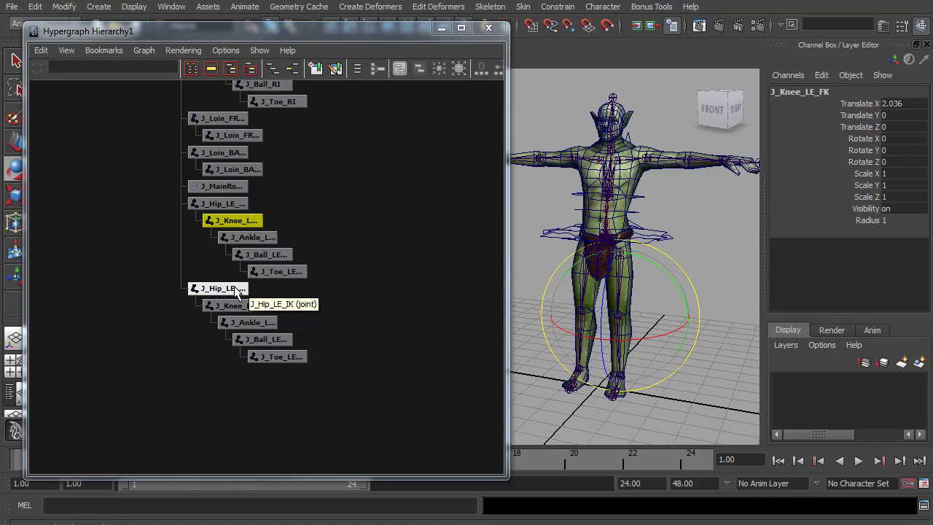
click(266, 340)
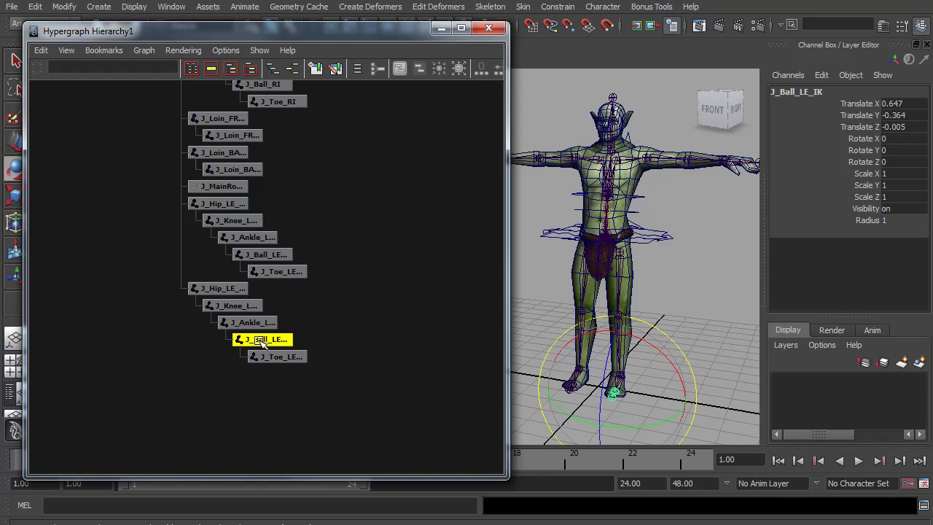
shift+click(267, 255)
mouse_move(274, 191)
alt+middle_down()
mouse_move(261, 427)
mouse_move(270, 472)
alt+middle_up()
alt+middle_drag(289, 277, 241, 453)
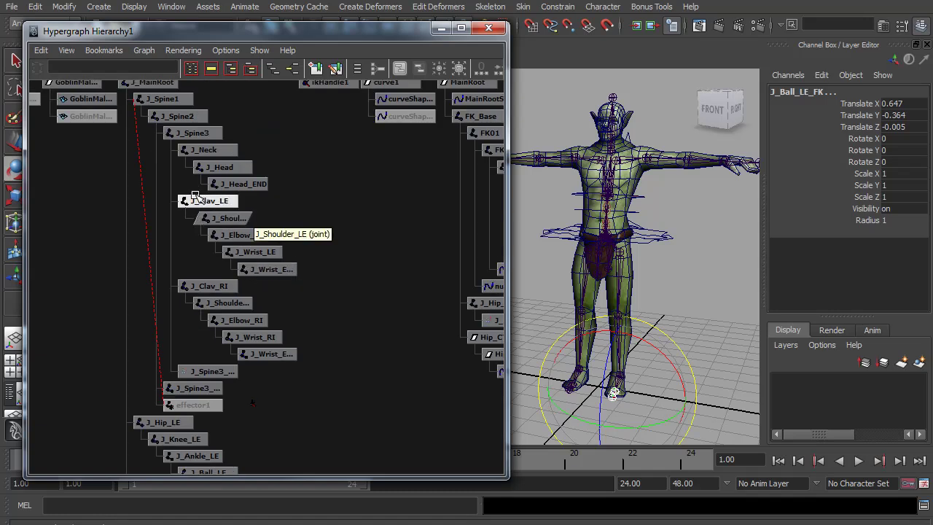
alt+middle_drag(244, 388, 319, 162)
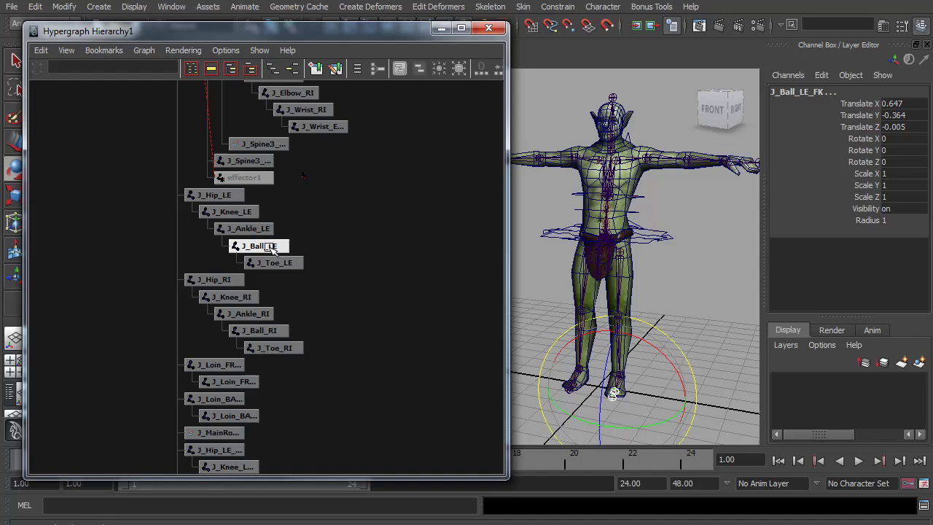
click(268, 247)
alt+right_drag(350, 312, 245, 332)
alt+middle_drag(238, 304, 229, 256)
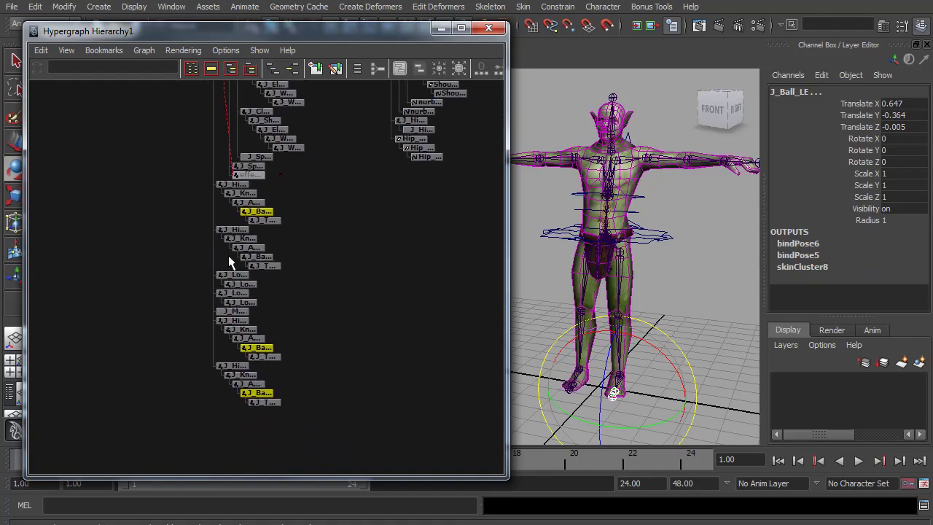
alt+right_drag(229, 256, 331, 261)
alt+middle_drag(331, 260, 327, 240)
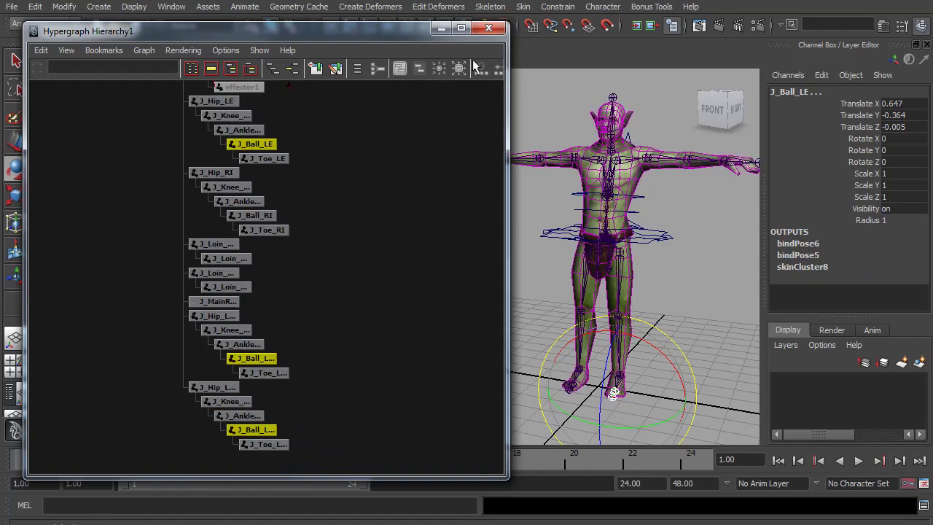
drag(105, 32, 100, 55)
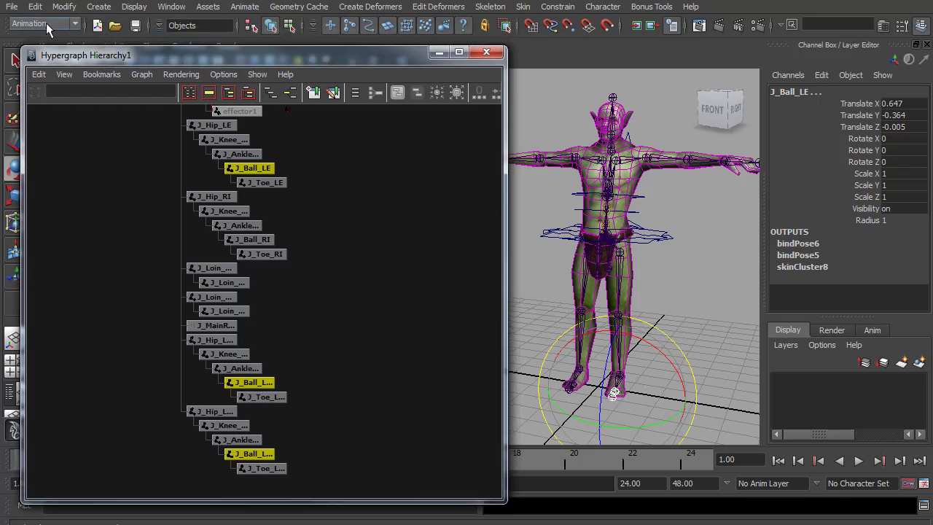
click(559, 7)
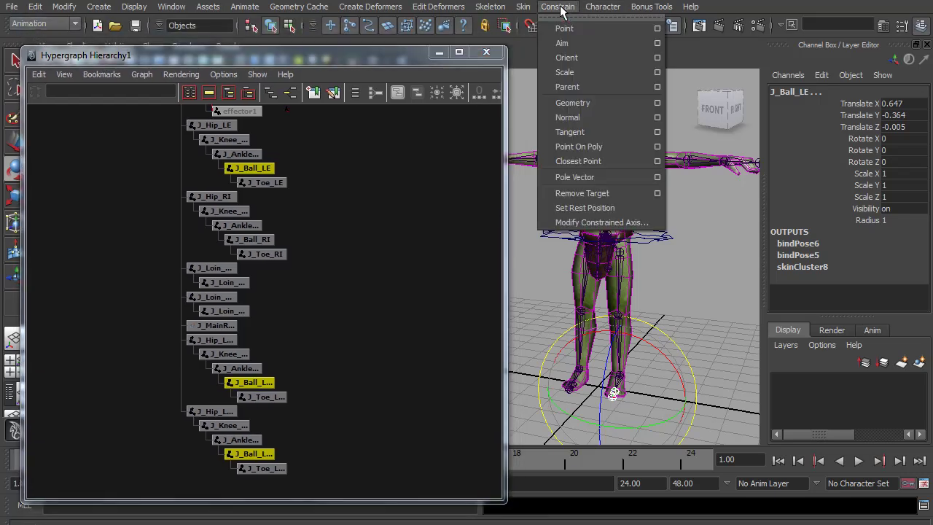
click(659, 59)
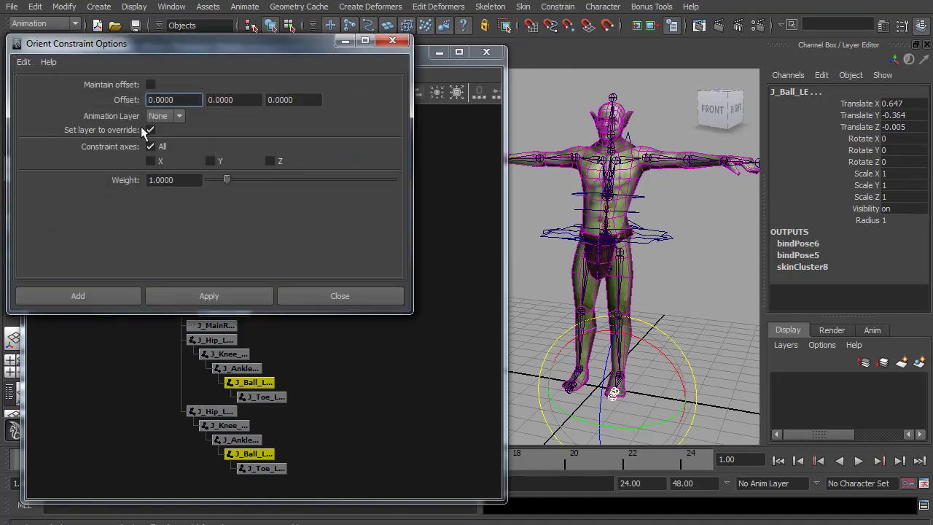
click(149, 85)
click(213, 295)
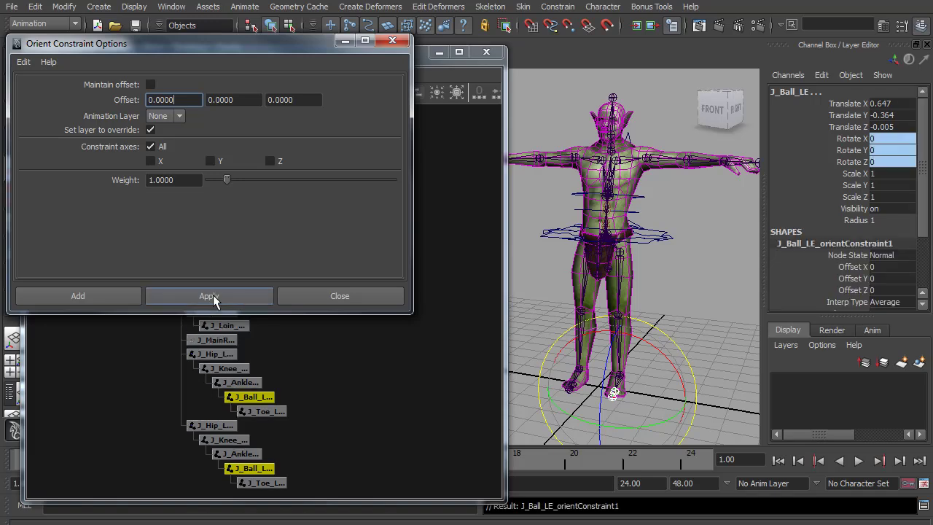
click(392, 42)
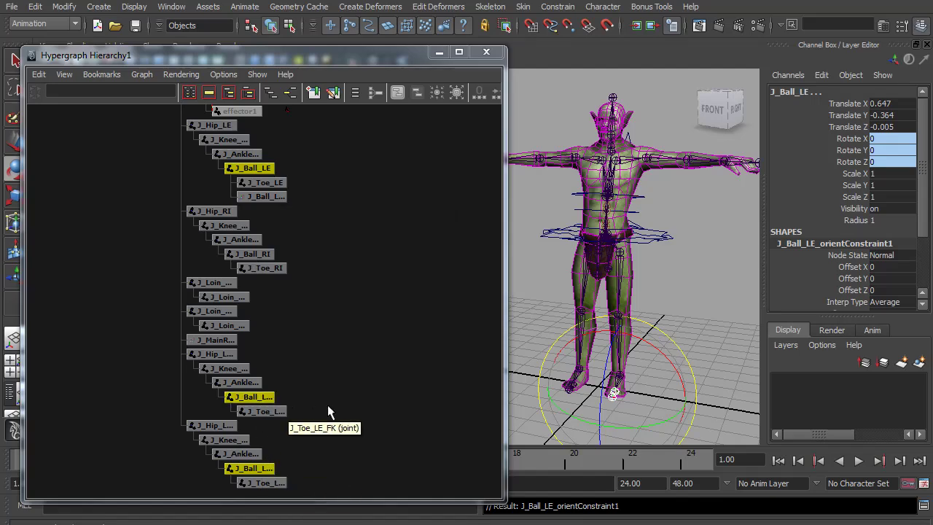
Test the ball constraint by rotating J_Ball_LE_FK freely in the viewport, and undo the rotations.
click(252, 397)
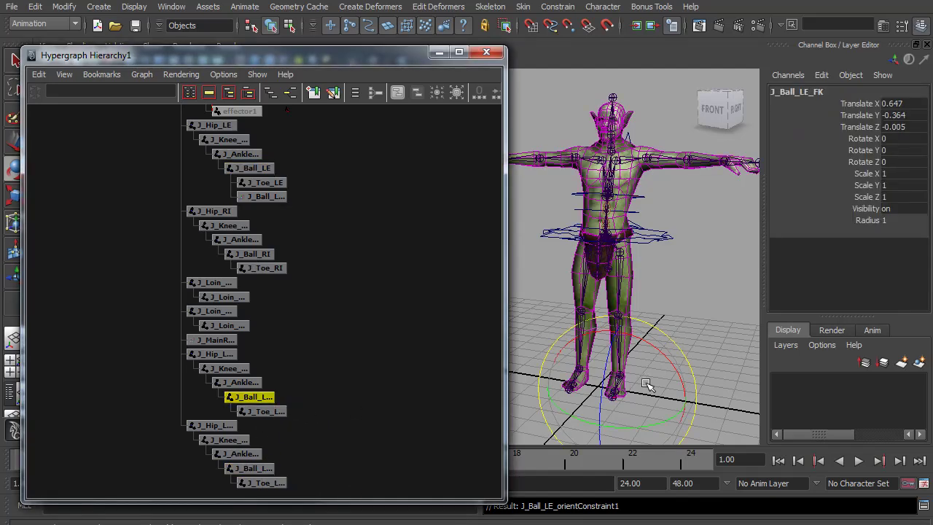
mouse_move(644, 387)
mouse_down()
mouse_move(639, 410)
mouse_move(675, 413)
mouse_move(645, 416)
mouse_move(632, 381)
mouse_up()
alt+middle_drag(631, 381, 623, 313)
alt+right_drag(623, 313, 721, 351)
alt+middle_drag(681, 327, 588, 296)
alt+drag(643, 322, 627, 370)
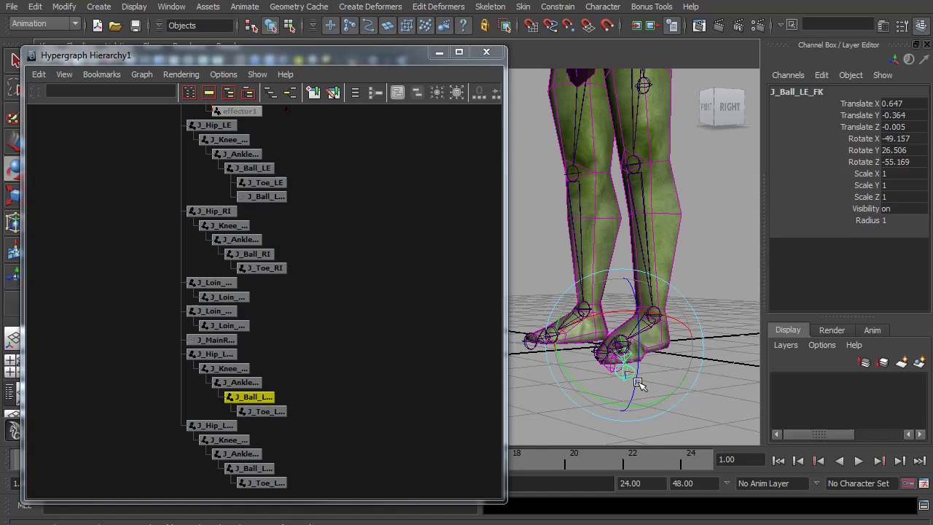
key(ctrl+z)
key(ctrl+z)
key(ctrl+z)
key(ctrl+z)
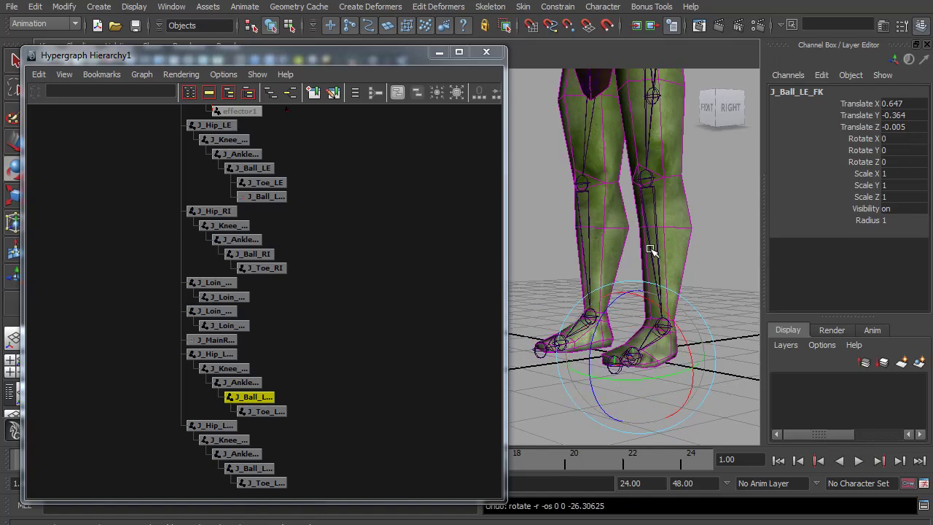
Orient-constrain J_Ankle_LE to both J_Ankle_LE_IK and J_Ankle_LE_FK.
click(247, 454)
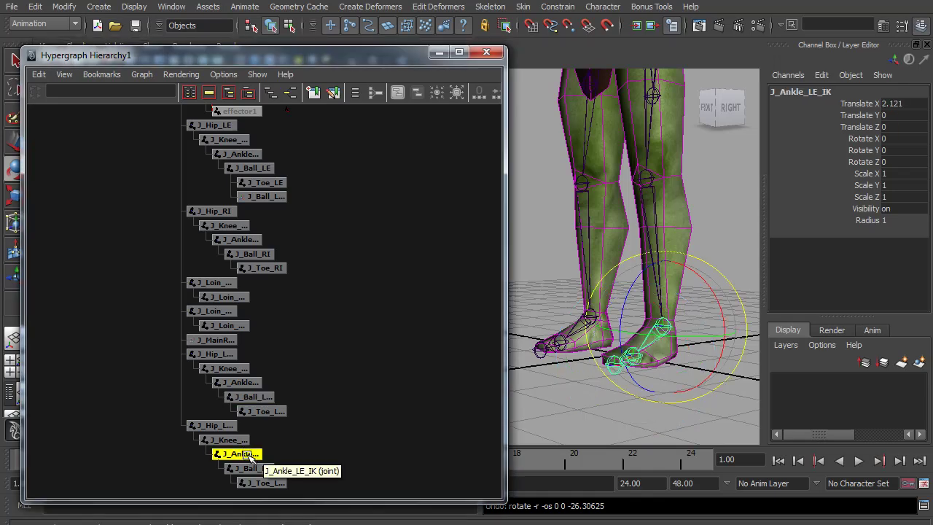
shift+click(241, 382)
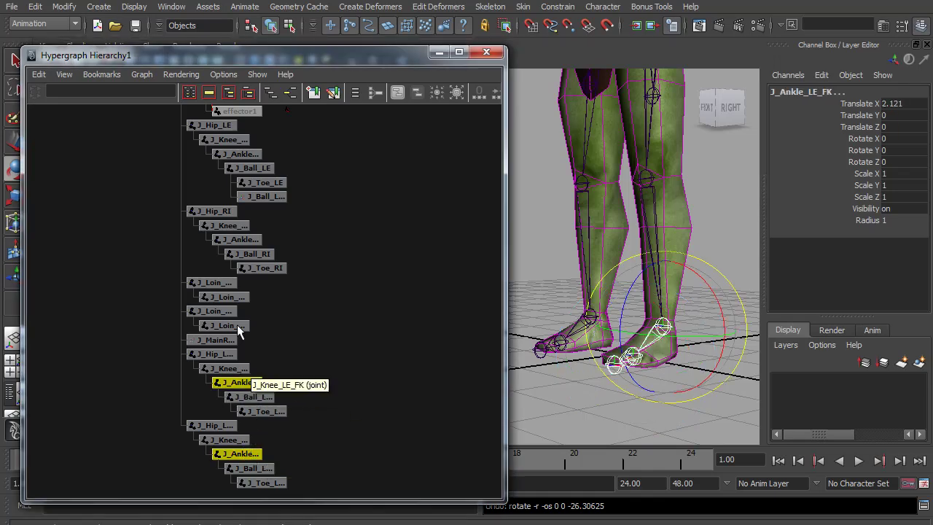
shift+click(235, 154)
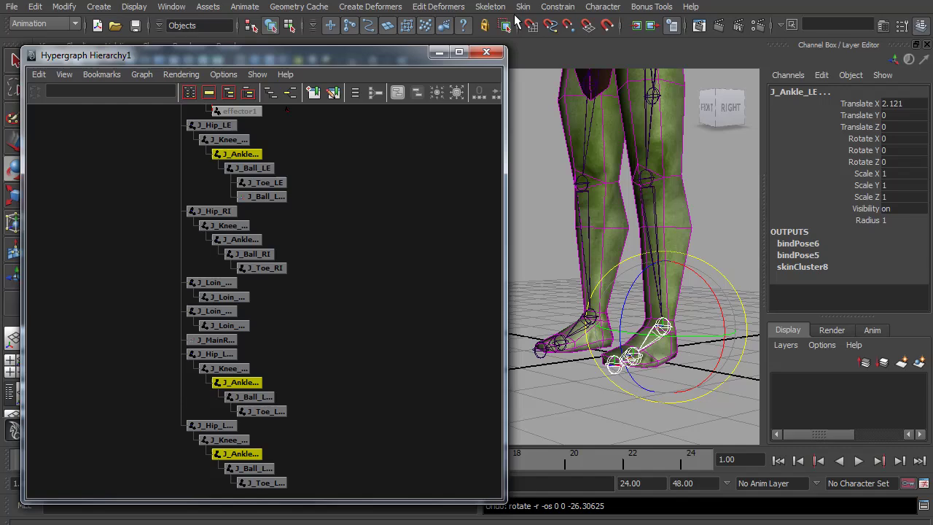
click(567, 9)
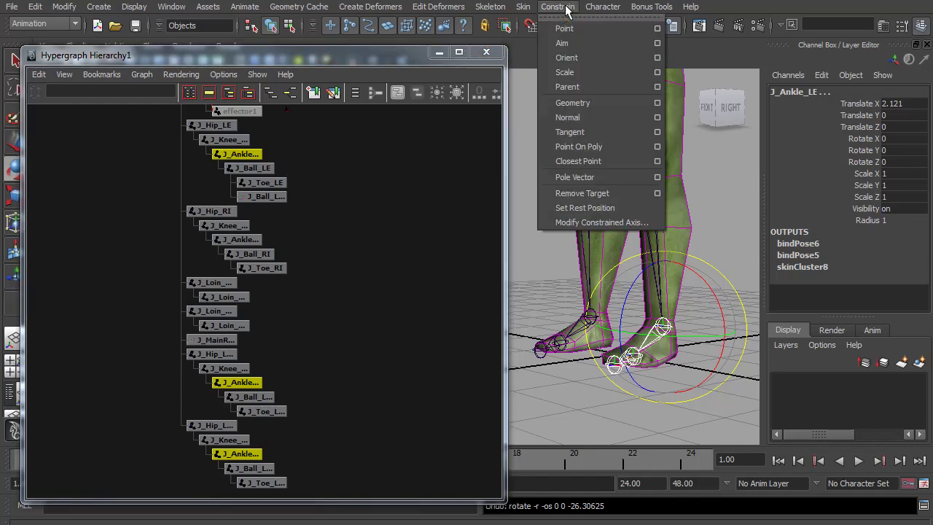
click(570, 54)
Orient-constrain J_Knee_LE to both J_Knee_LE_IK and J_Knee_LE_FK.
click(226, 453)
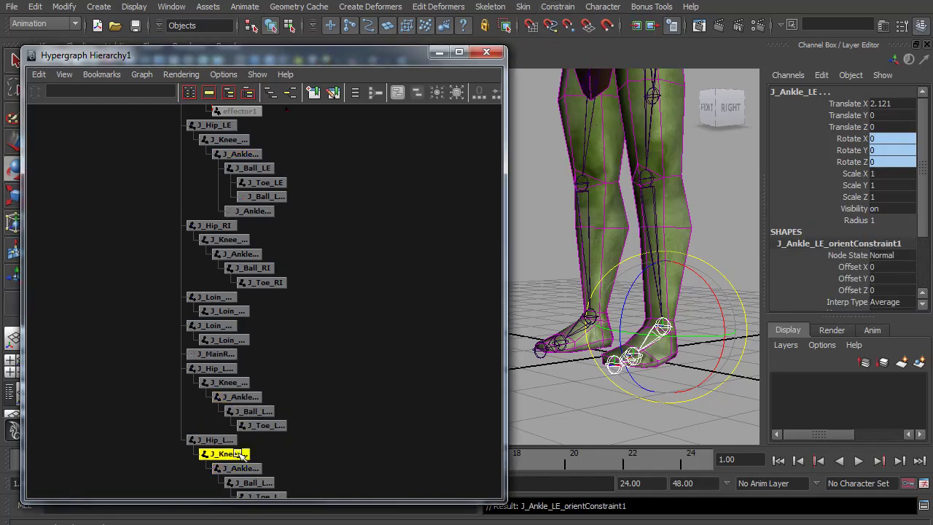
shift+click(225, 381)
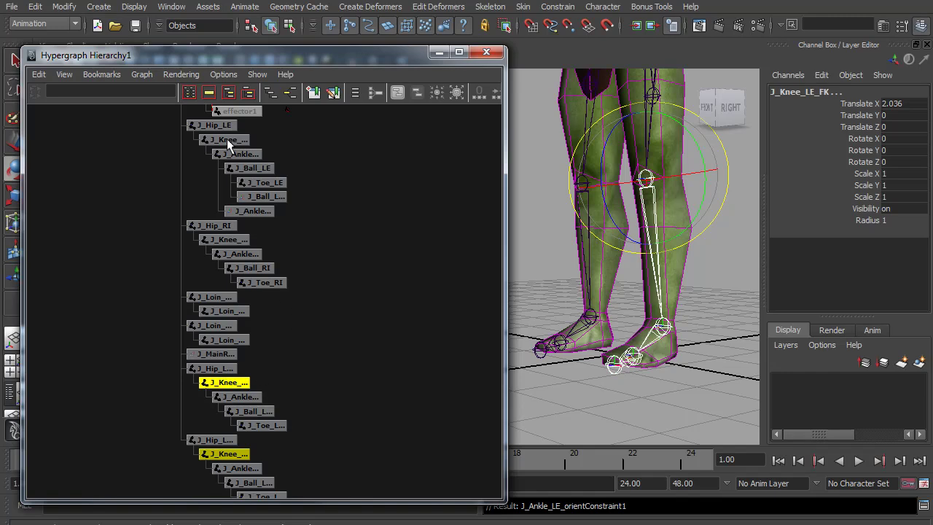
shift+click(227, 139)
click(567, 9)
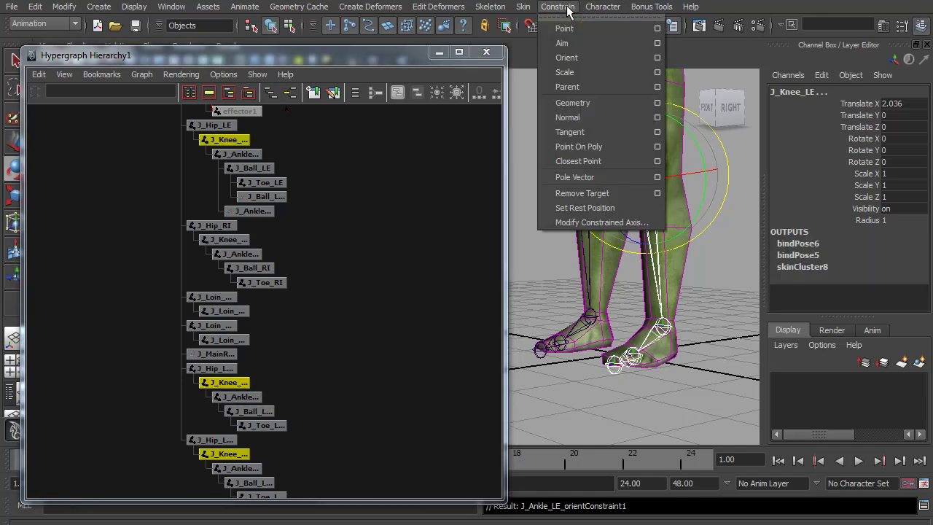
click(570, 60)
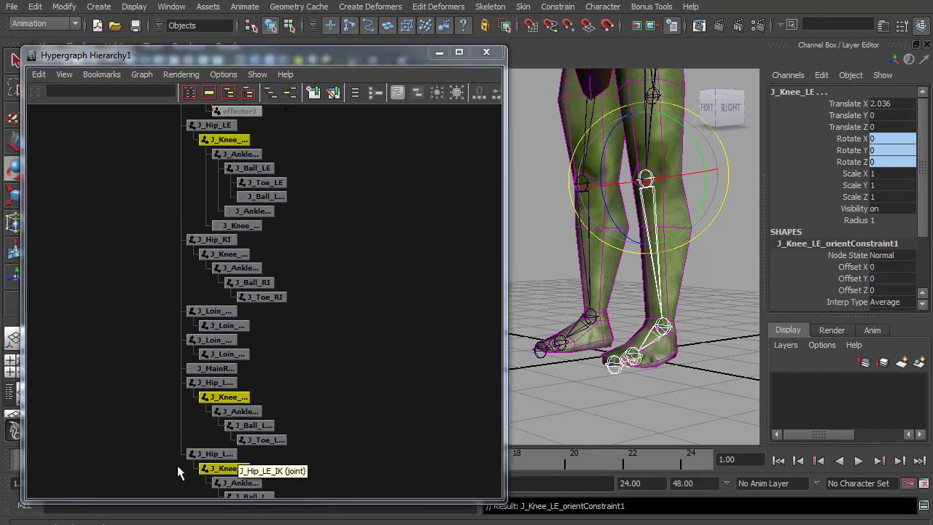
Orient-constrain J_Hip_LE to both J_Hip_LE_IK and J_Hip_LE_FK.
click(218, 453)
shift+click(219, 382)
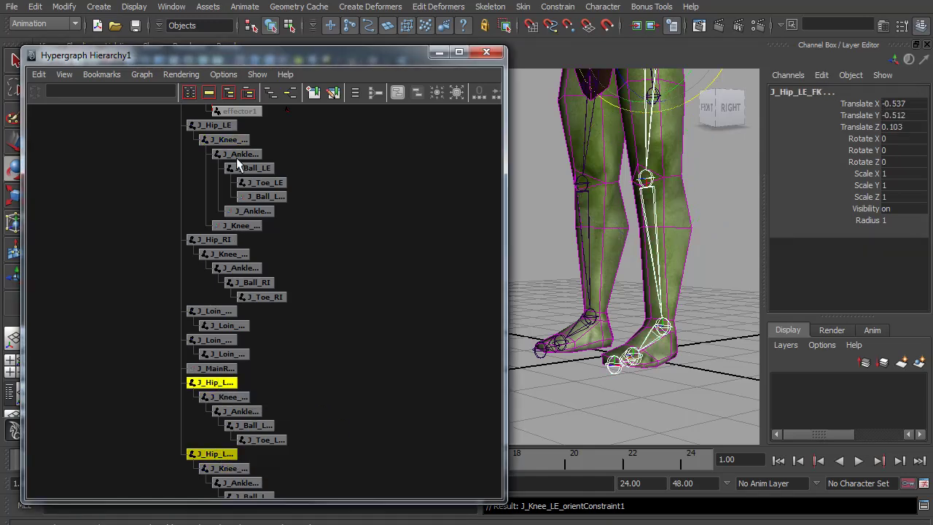
shift+click(214, 125)
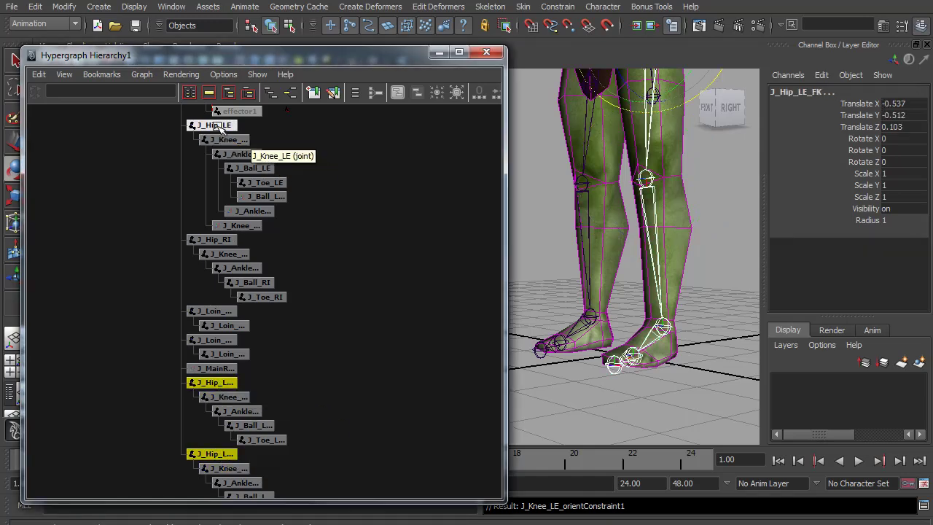
click(556, 7)
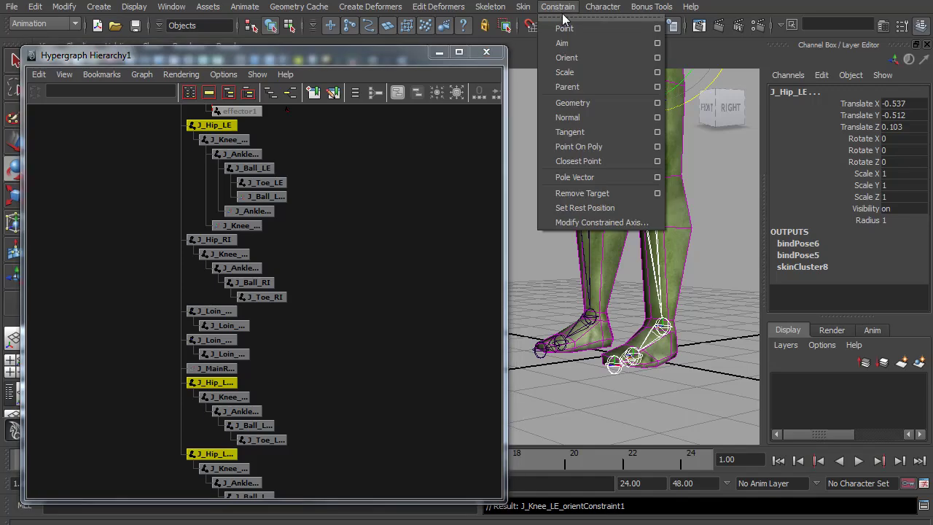
click(576, 55)
Test the leg constraints by rotating J_Hip_LE_FK and J_Knee_LE_FK in the viewport, and undo the rotations.
alt+right_drag(649, 255, 573, 225)
alt+drag(573, 225, 554, 241)
click(282, 392)
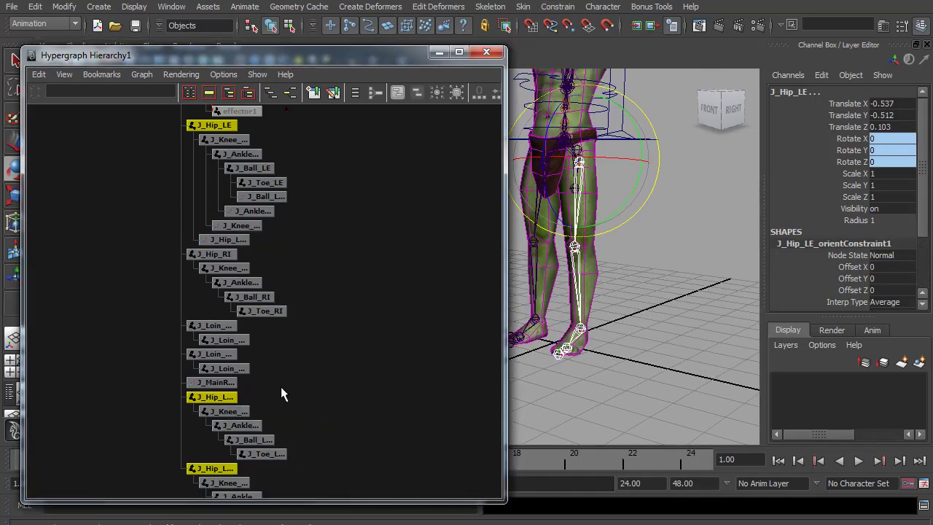
click(224, 398)
mouse_move(605, 206)
mouse_down()
mouse_move(628, 181)
mouse_move(601, 215)
mouse_up()
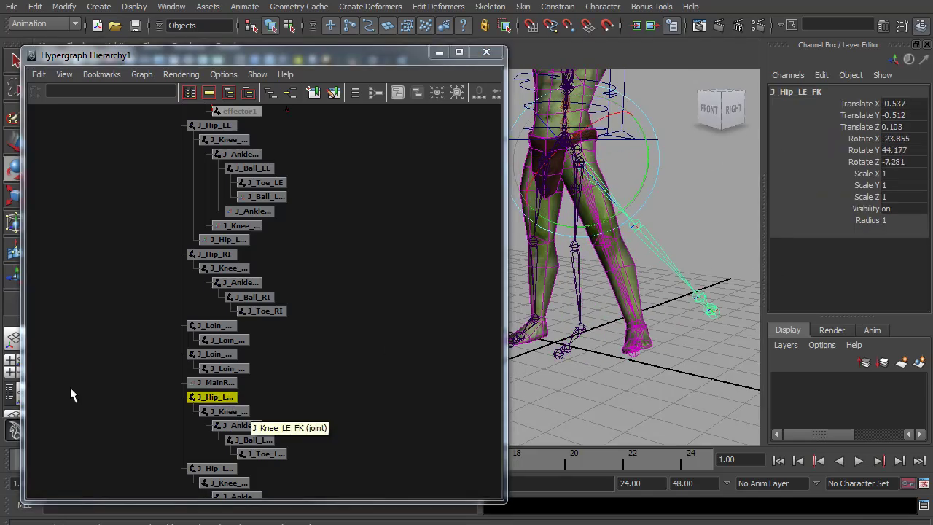
click(224, 411)
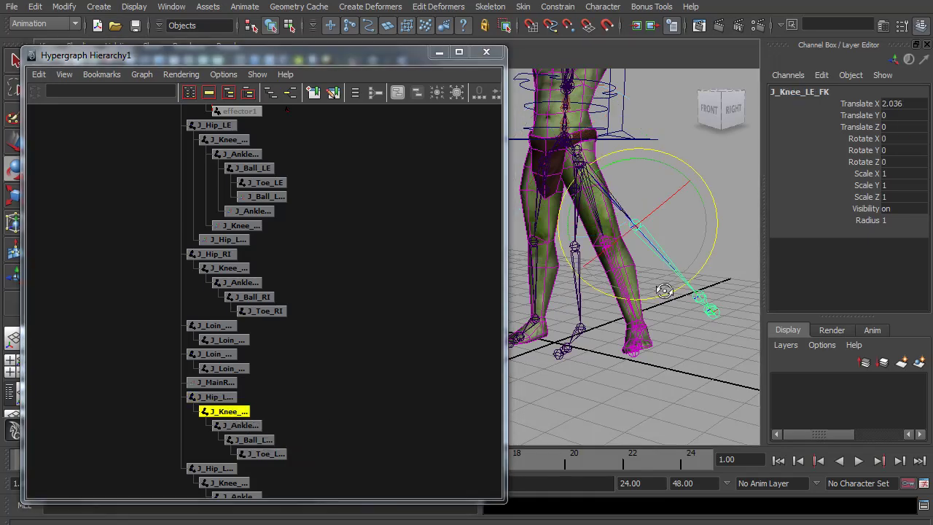
alt+drag(664, 290, 627, 295)
drag(571, 297, 653, 341)
alt+drag(541, 333, 617, 327)
key(ctrl+z)
key(ctrl+z)
key(ctrl+z)
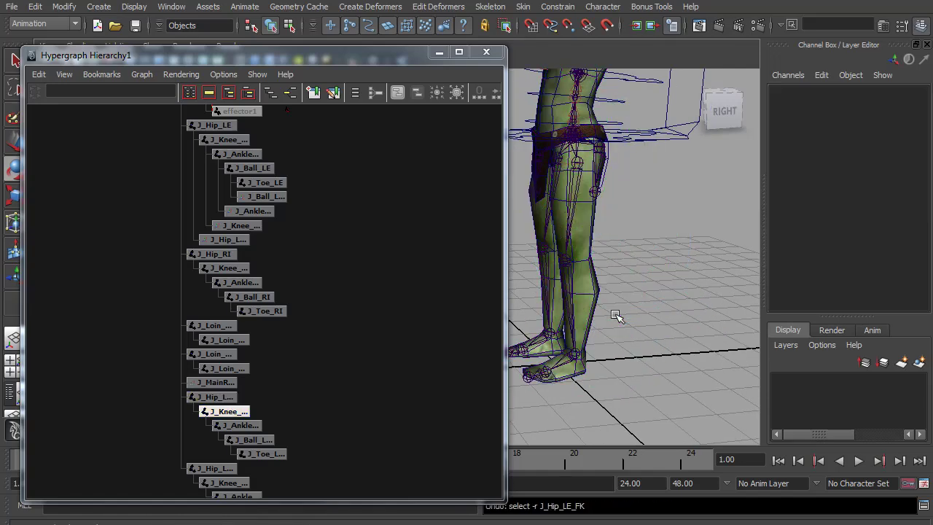
Inspect the IK and FK weight attributes of the orient constraint under J_Ball_LE.
alt+middle_drag(369, 323, 449, 325)
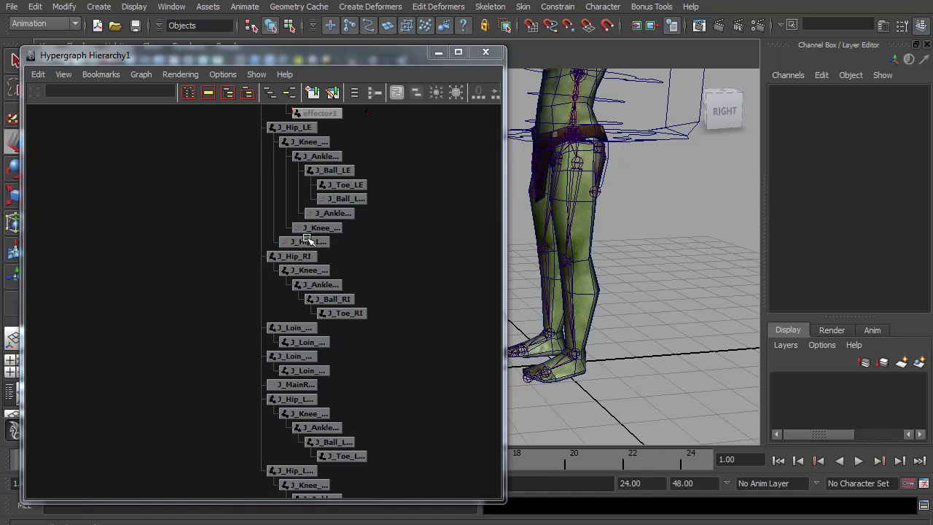
click(339, 199)
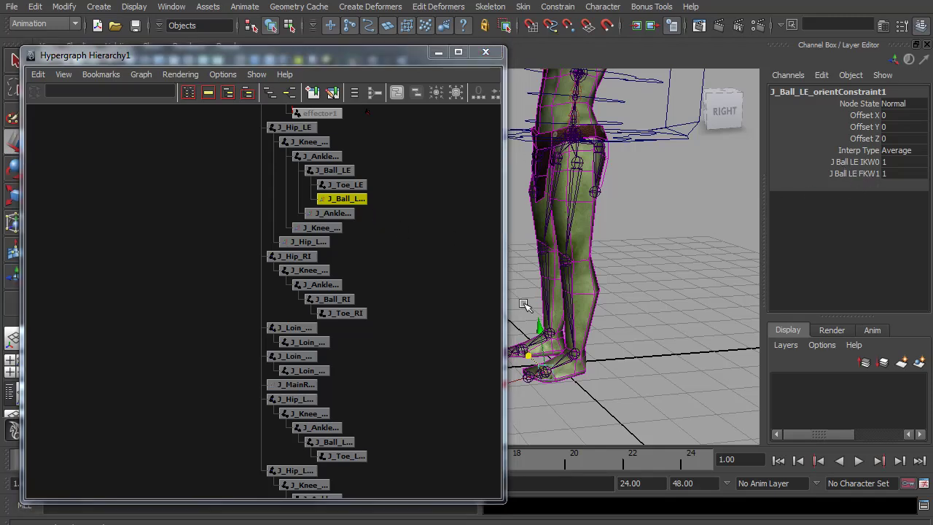
Create a NURBS circle at the world origin.
click(97, 8)
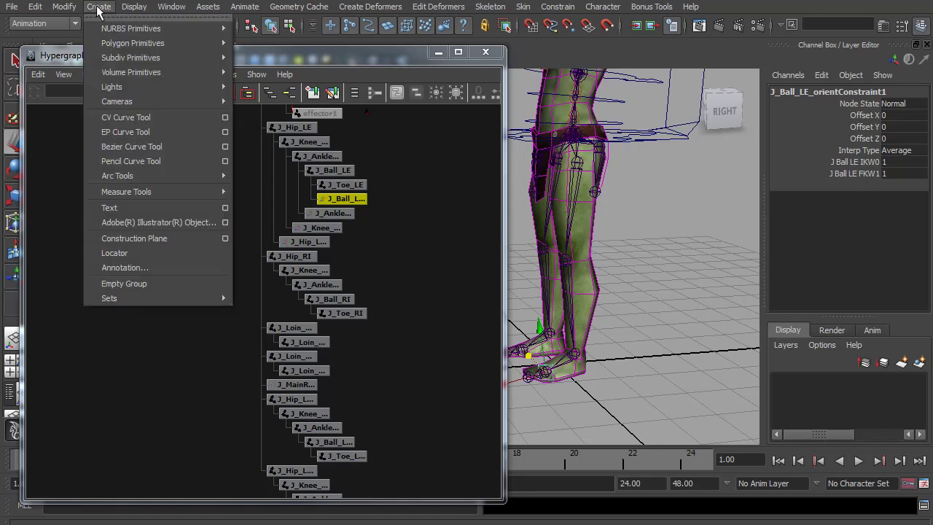
mouse_move(151, 35)
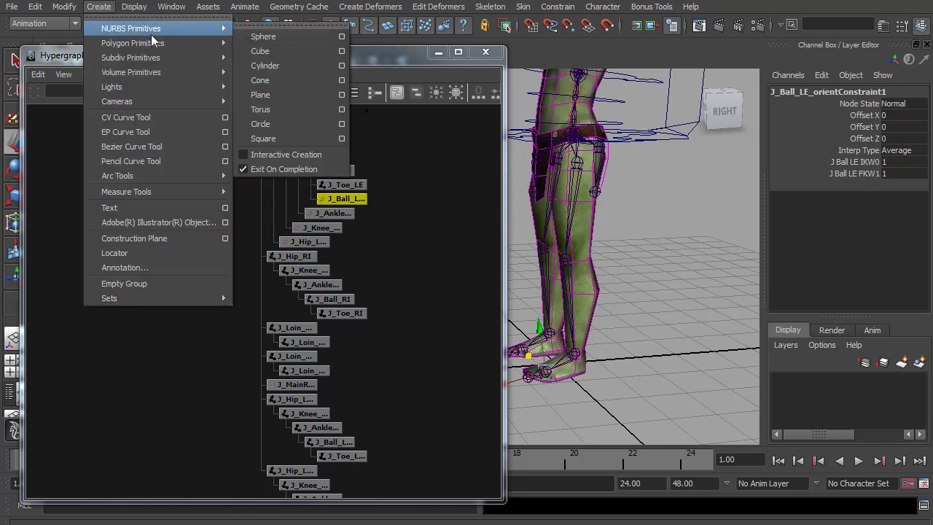
click(276, 125)
click(554, 361)
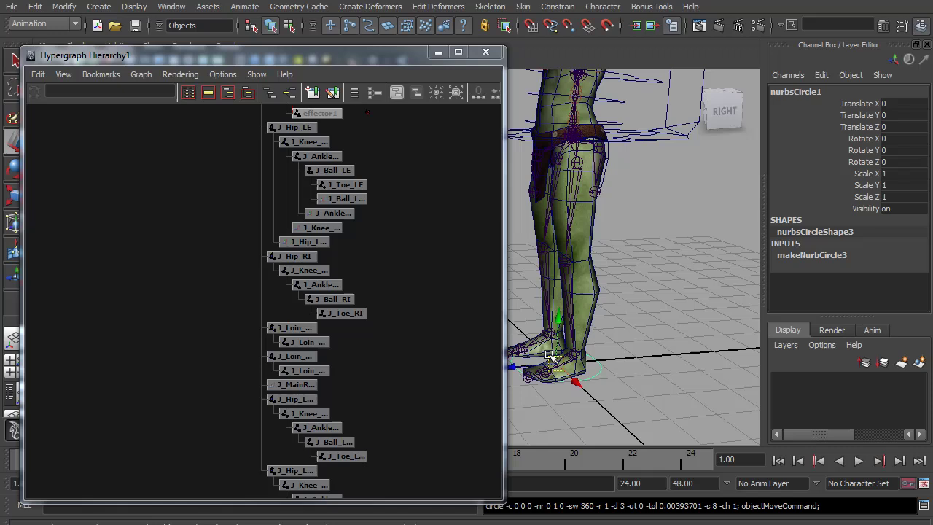
Position the circle just behind the left heel at ankle height, with Rotate Z at 90 and a uniform scale of about 0.365.
key(v)
drag(564, 372, 579, 353)
key(e)
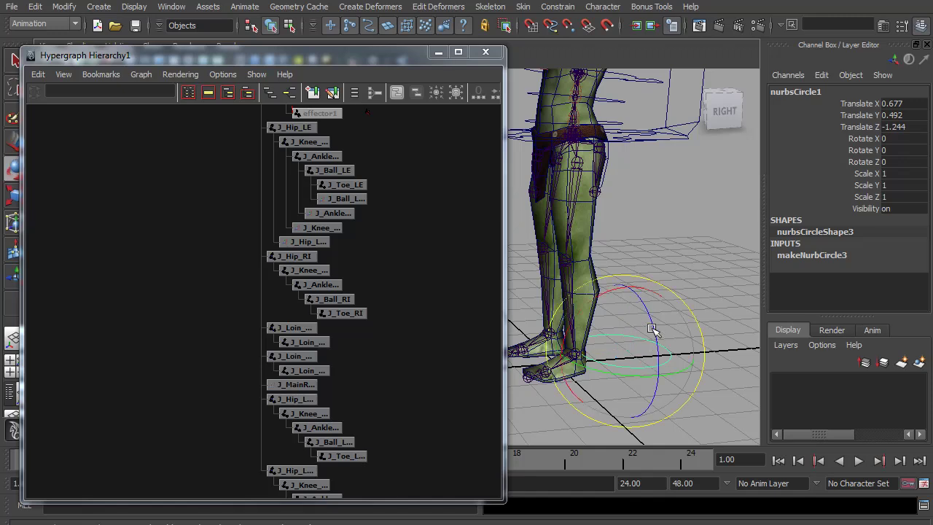
drag(652, 327, 620, 265)
double_click(904, 162)
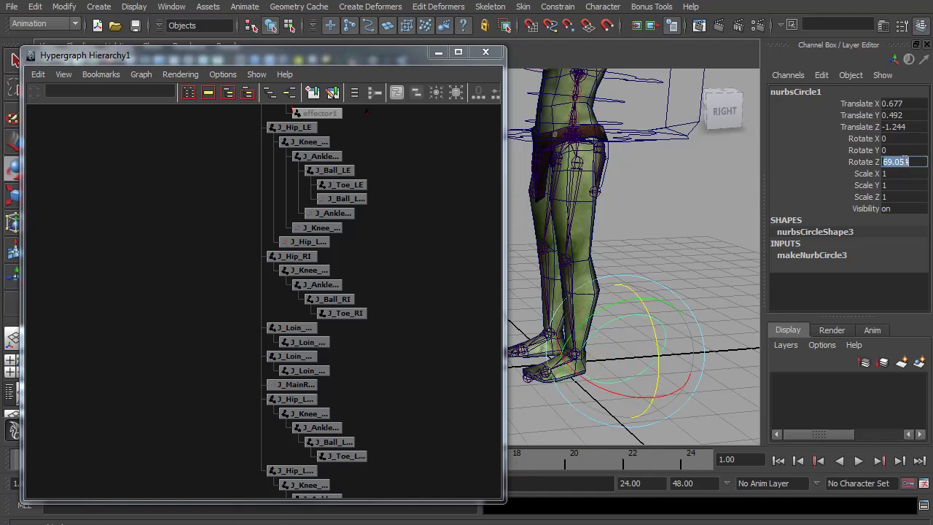
text(90)
key(Return)
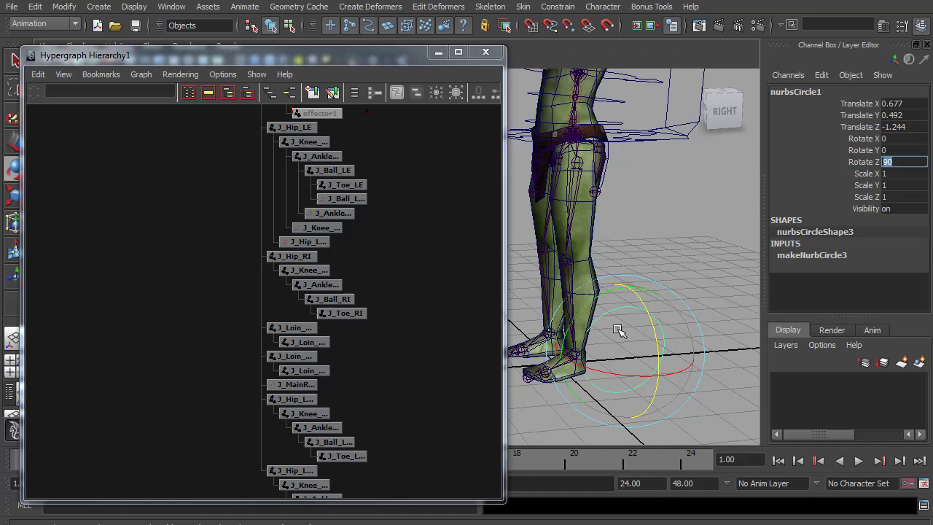
key(r)
drag(620, 347, 576, 353)
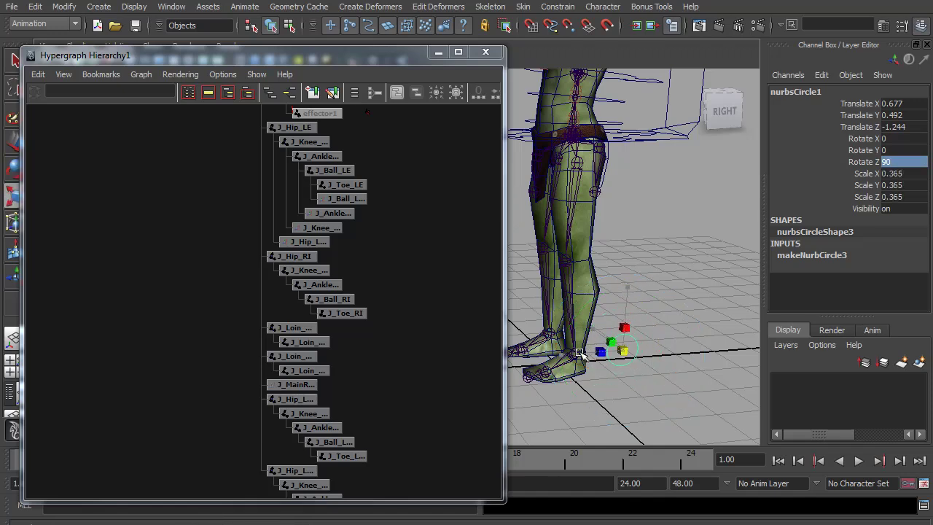
Freeze the circle's transformations and delete its construction history.
click(66, 7)
click(87, 58)
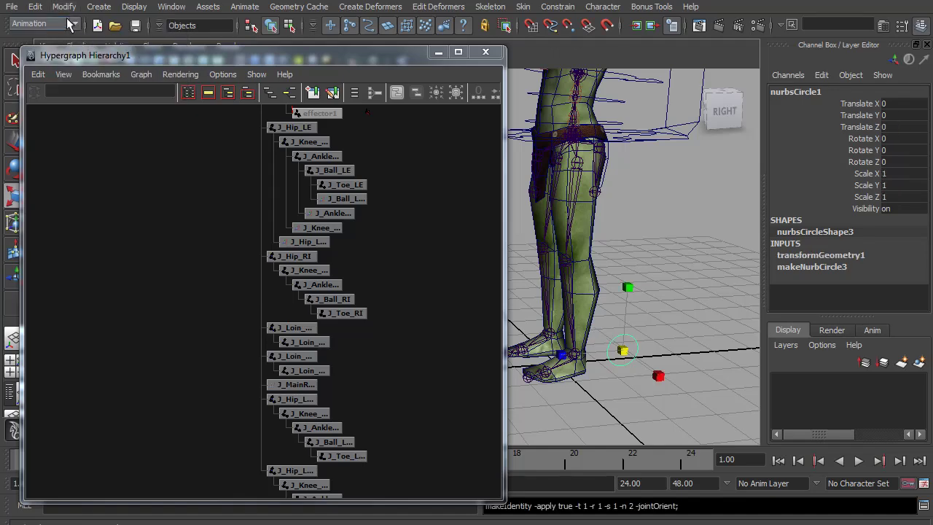
click(35, 7)
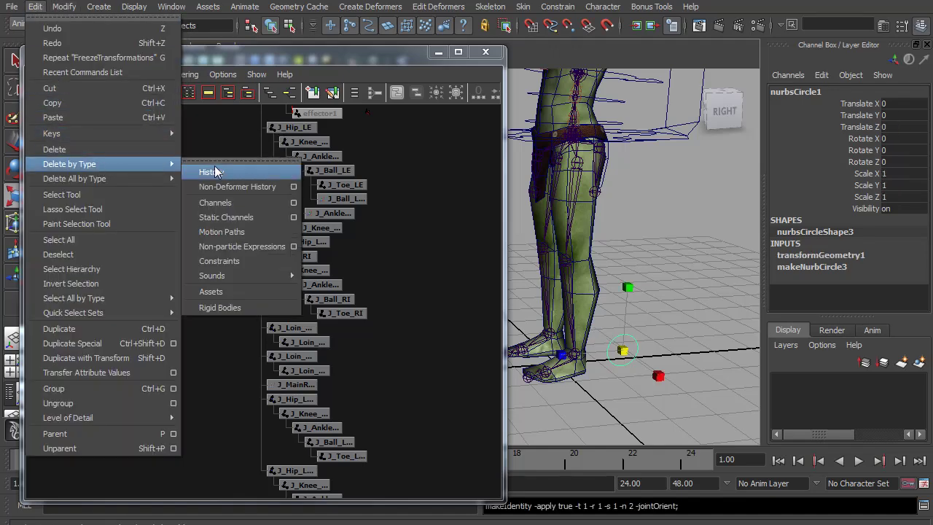
click(212, 165)
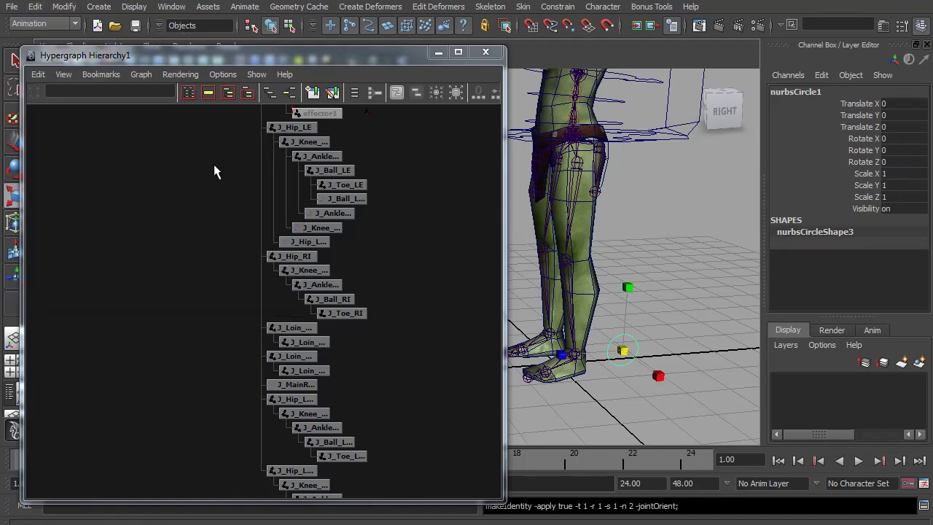
Rename the circle as Foot_Switch_CTR.
double_click(813, 90)
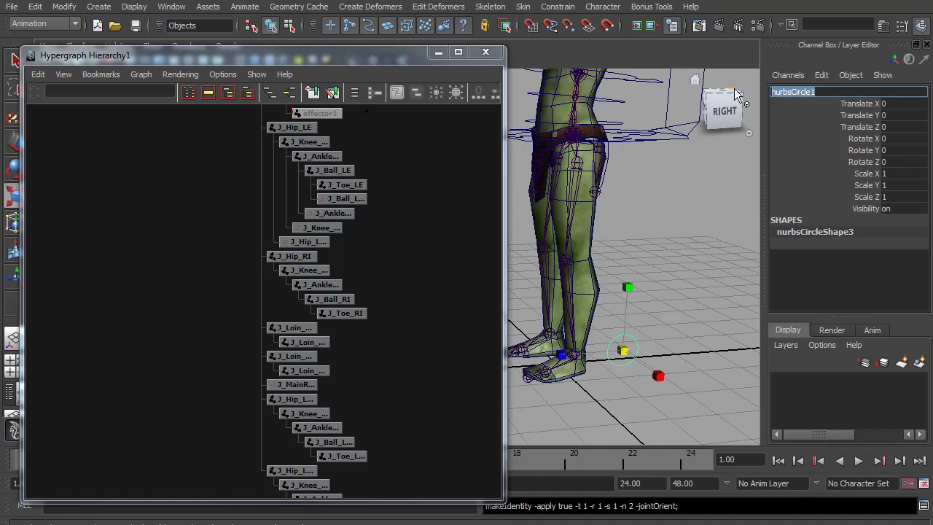
text(Foot_Switch_CTR)
key(Return)
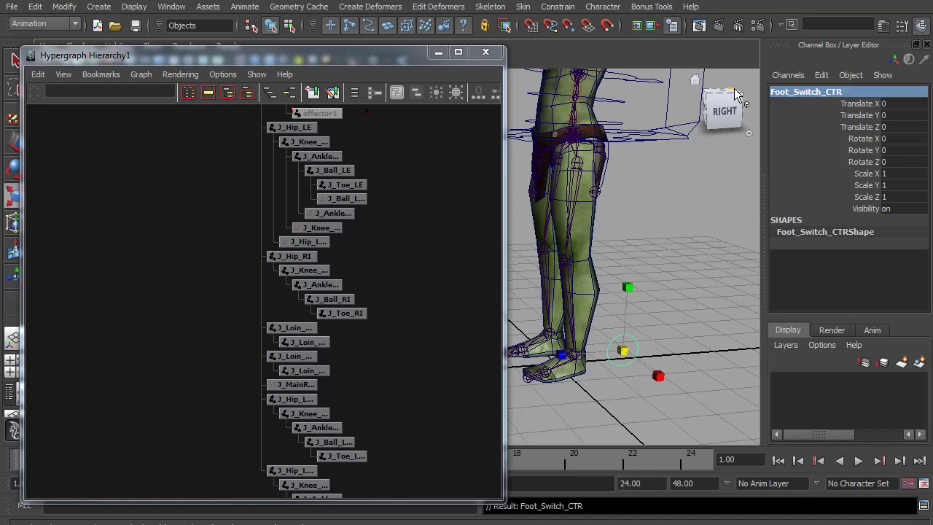
Add a keyable float attribute IK_FK_Switch to Foot_Switch_CTR with minimum 0, maximum 1 and default 0.
click(62, 11)
click(102, 194)
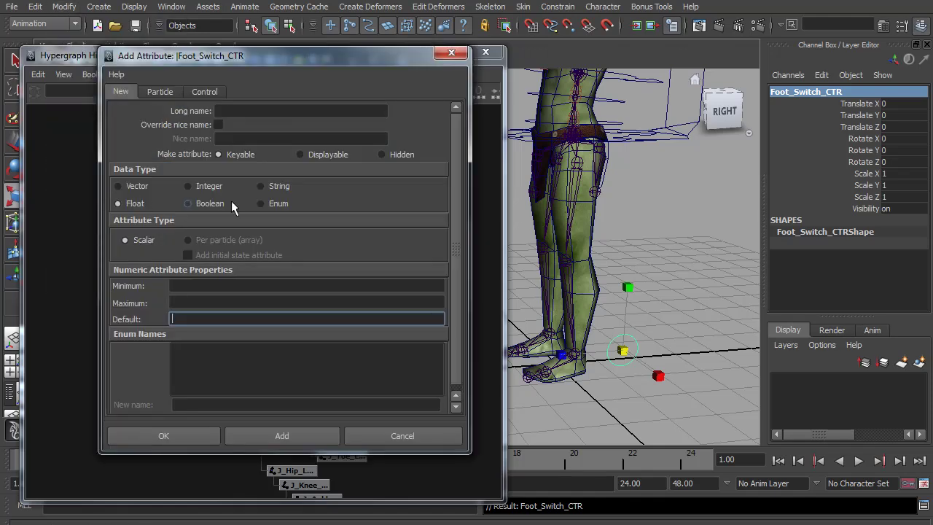
click(235, 110)
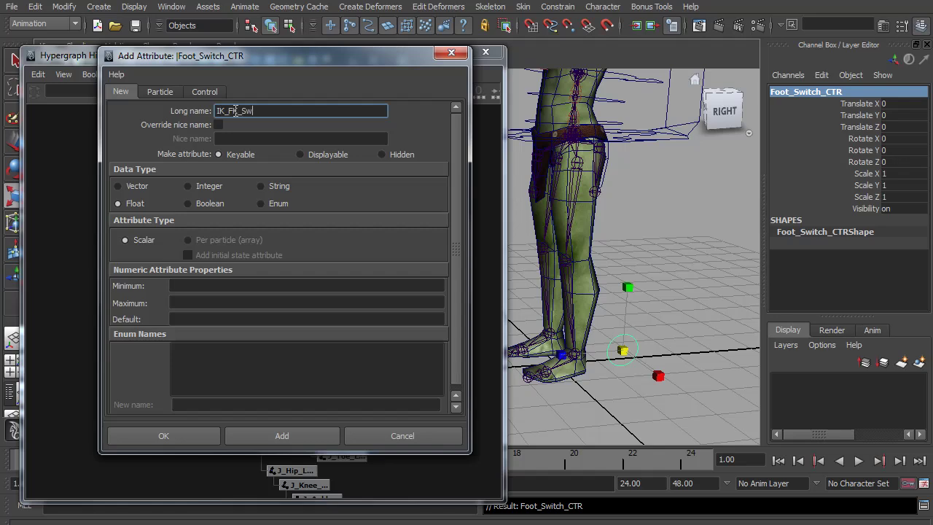
key(Tab)
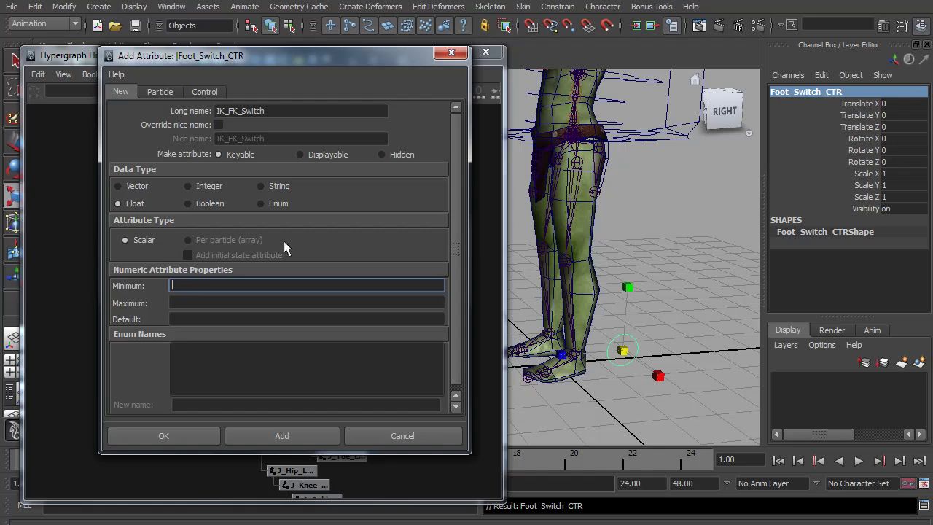
key(Tab)
key(Tab)
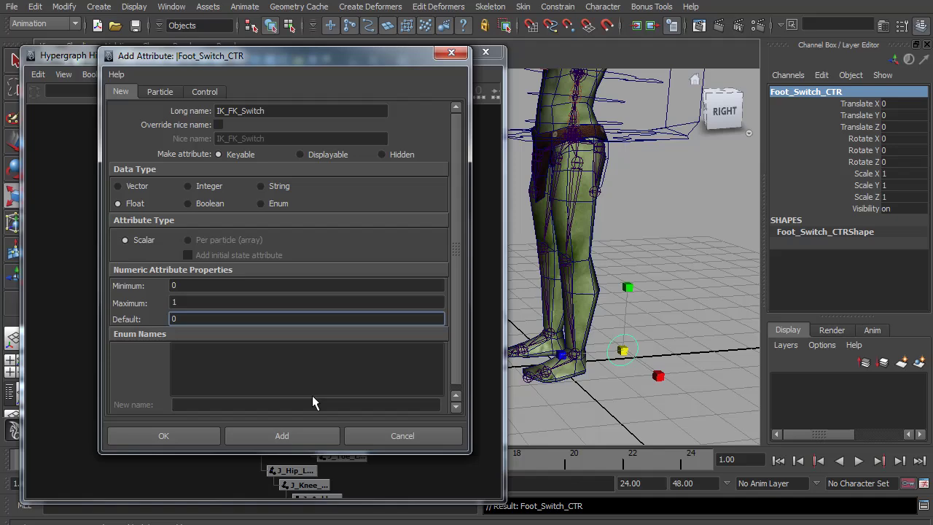
click(307, 438)
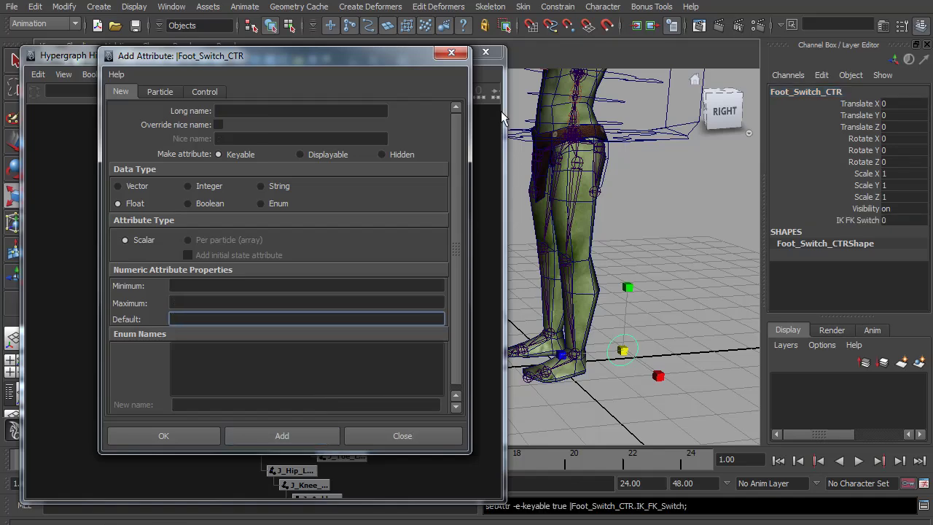
click(451, 53)
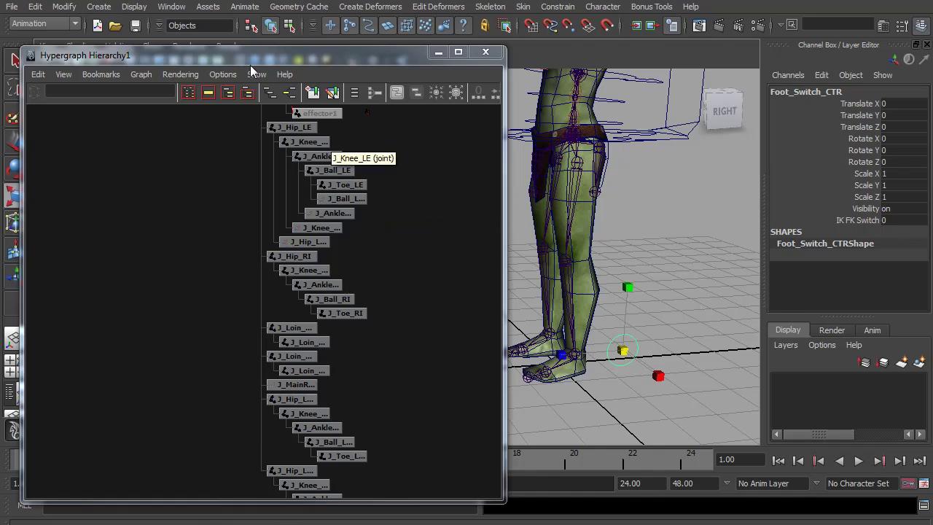
Load Foot_Switch_CTR as the driver for Set Driven Key, with IK FK Switch as the driving attribute.
click(245, 9)
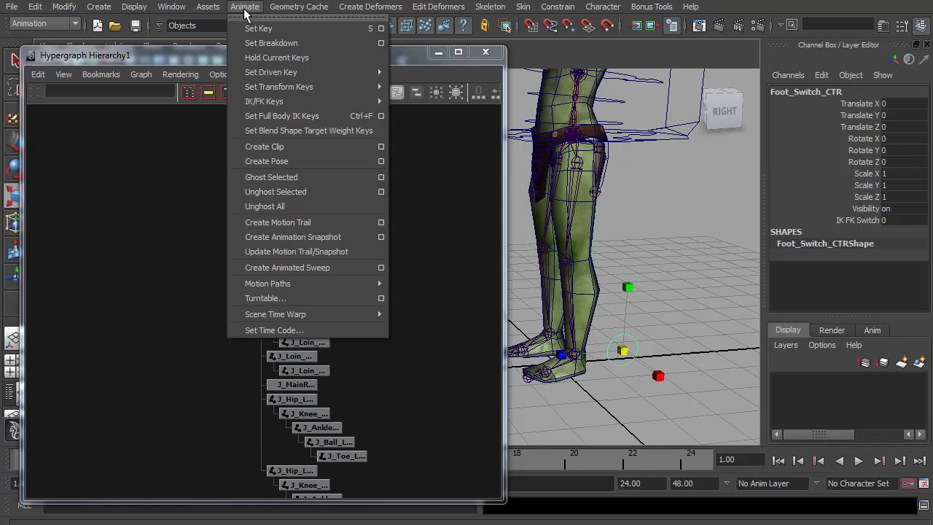
mouse_move(268, 74)
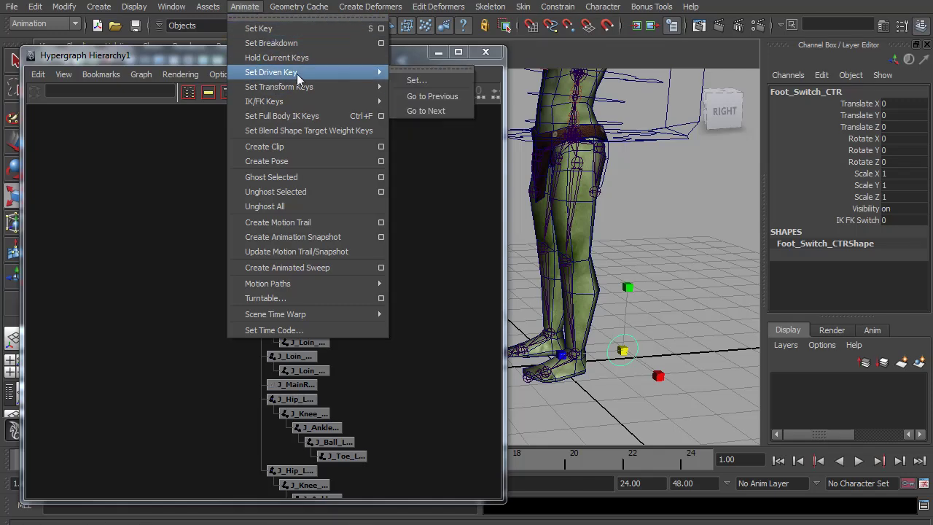
click(422, 81)
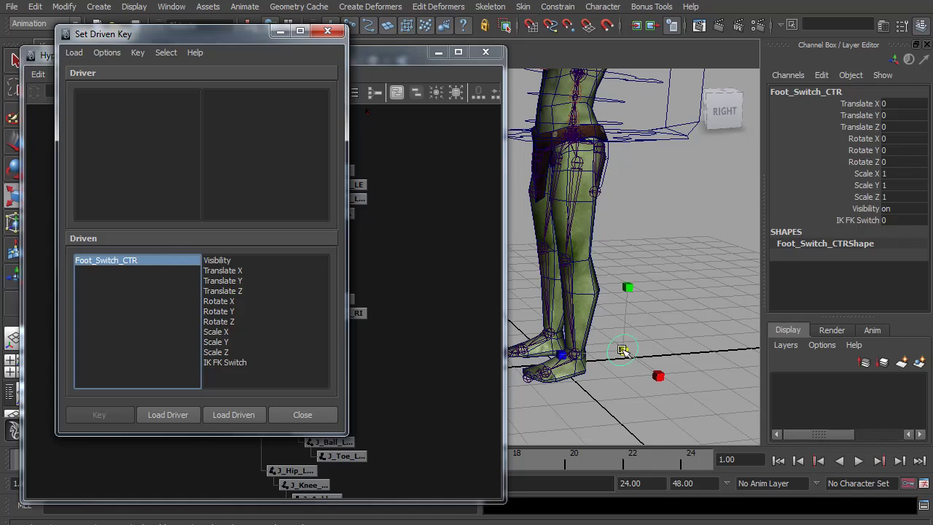
click(164, 415)
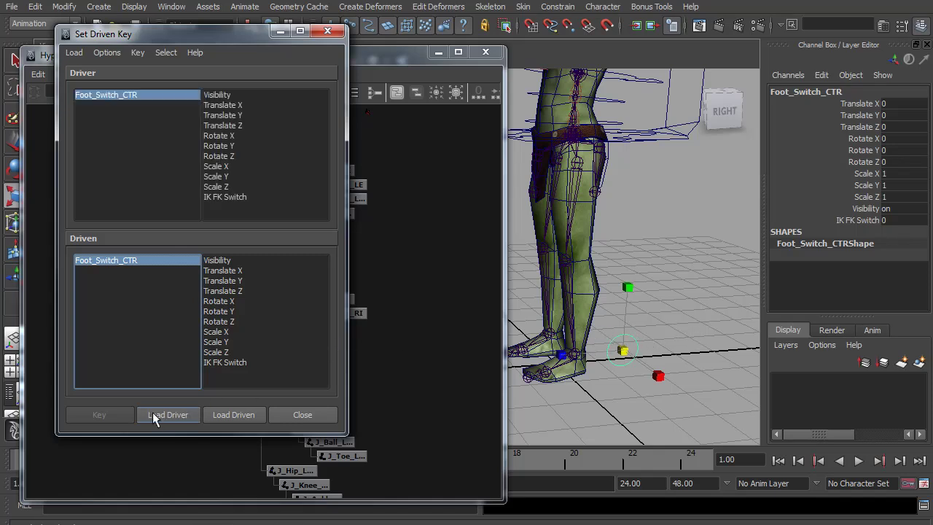
click(226, 197)
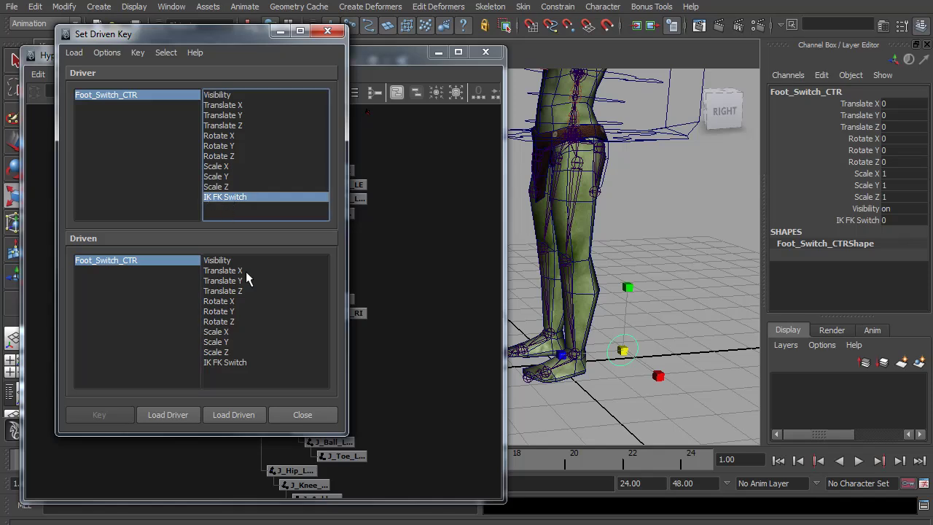
Load the orient constraints of J_Ball_LE, J_Ankle_LE, J_Knee_LE and J_Hip_LE as the driven objects.
drag(270, 41, 636, 44)
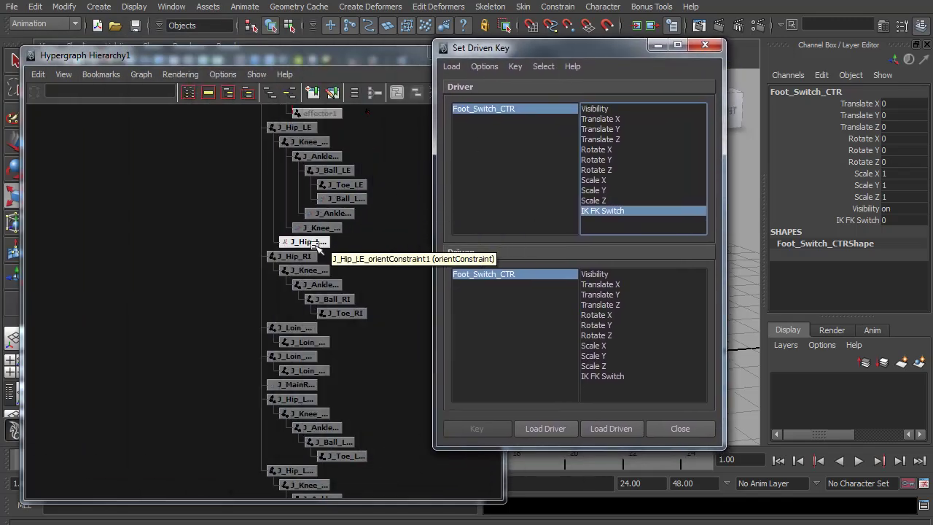
click(347, 200)
shift+click(331, 213)
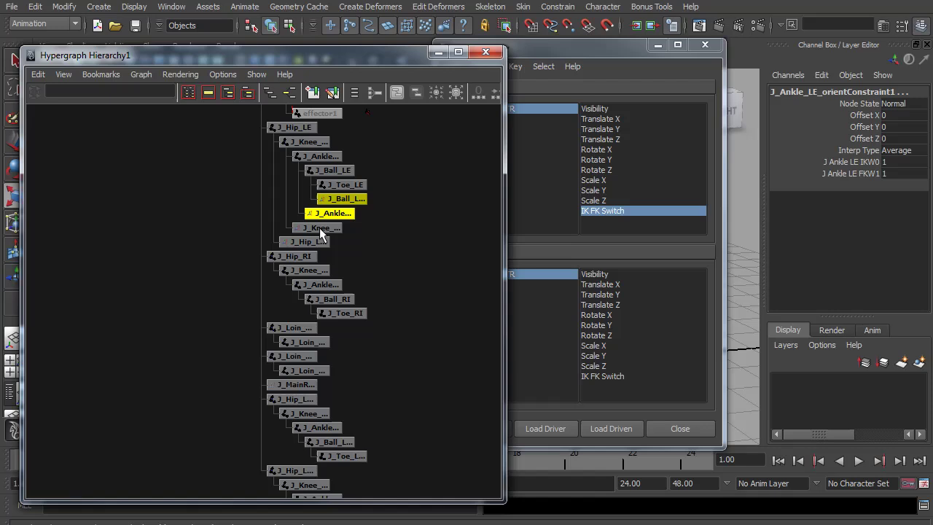
shift+click(320, 228)
shift+click(306, 241)
drag(557, 51, 210, 34)
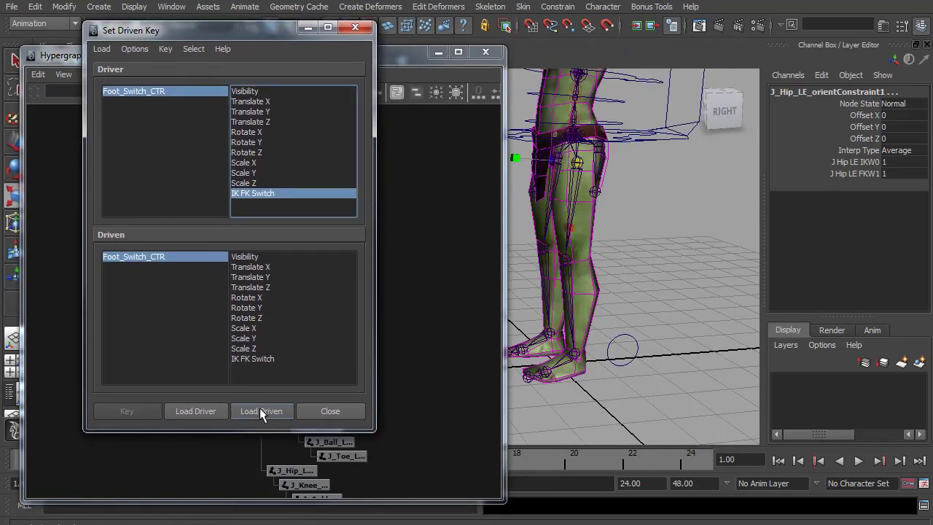
click(260, 409)
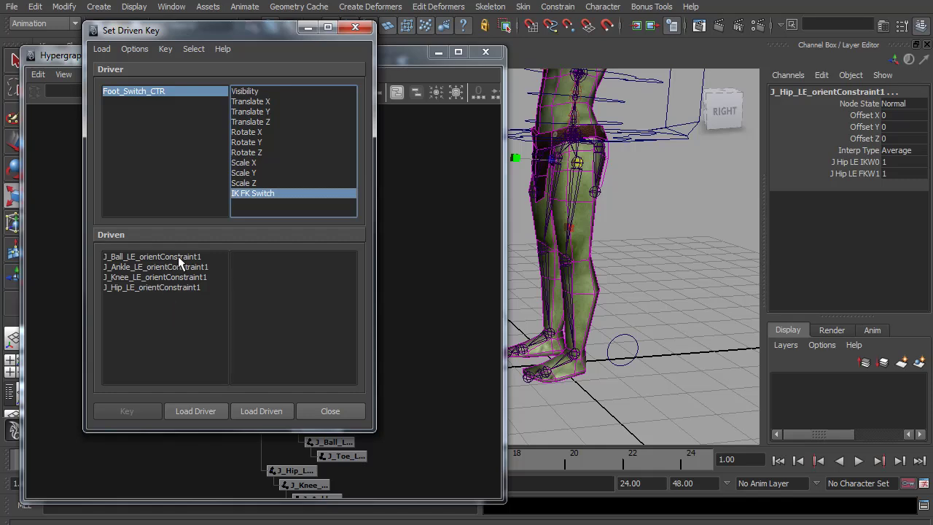
Set J Ball LE FKW1 to 0 and key both ball constraint weights against IK FK Switch at 0.
click(178, 256)
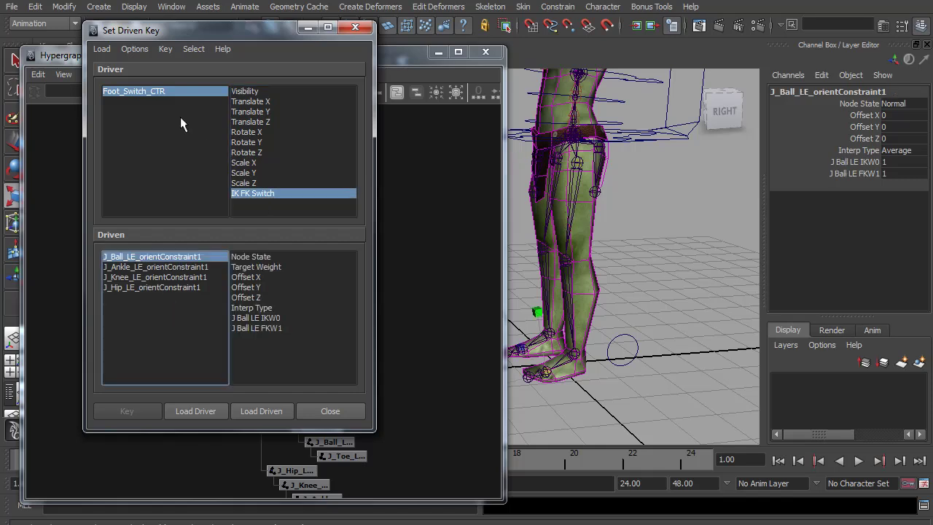
click(152, 92)
click(239, 193)
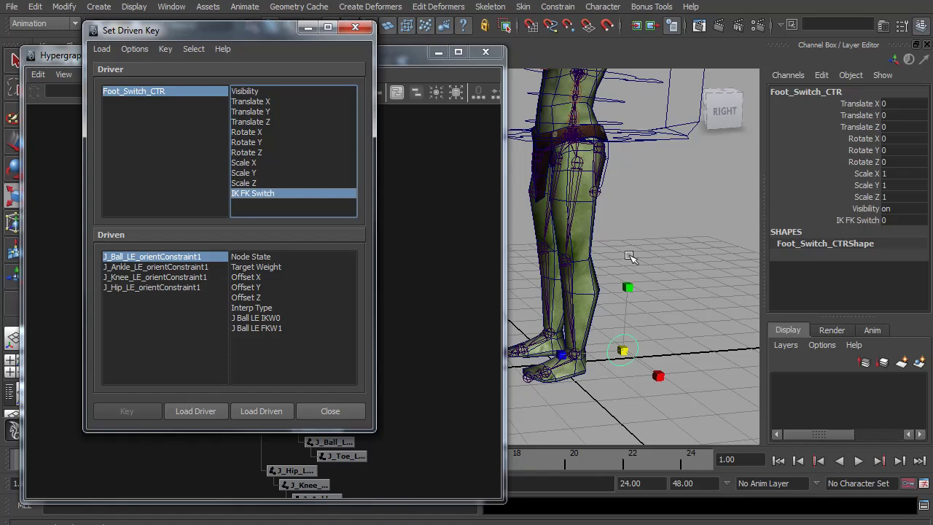
click(163, 257)
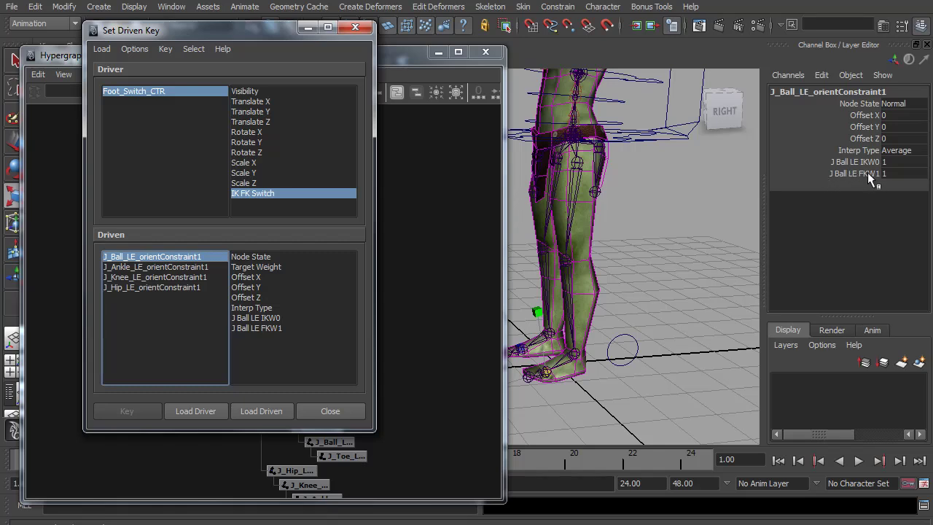
click(890, 173)
text(0)
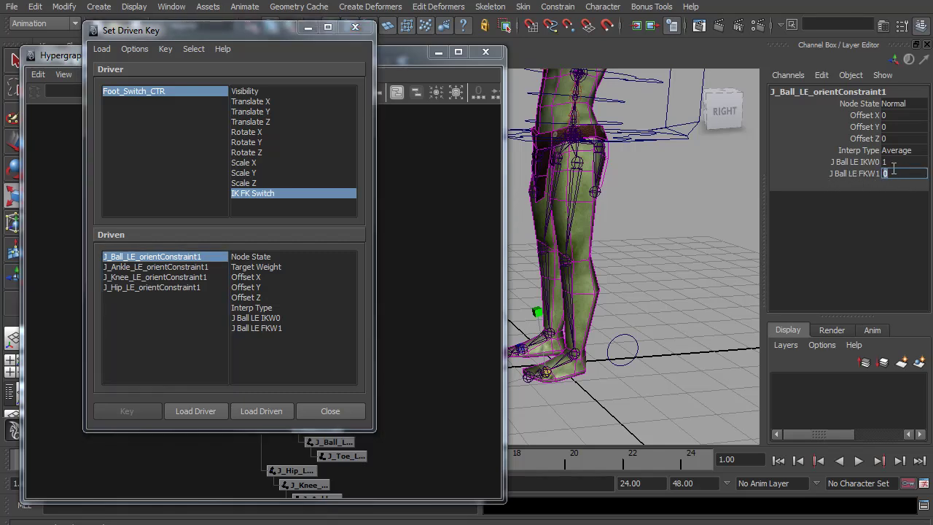
click(255, 318)
shift+click(256, 327)
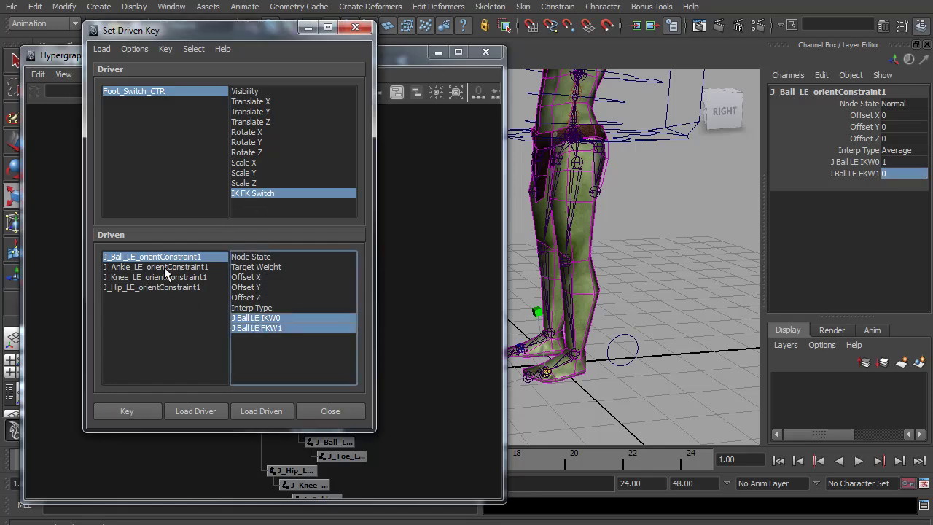
click(127, 412)
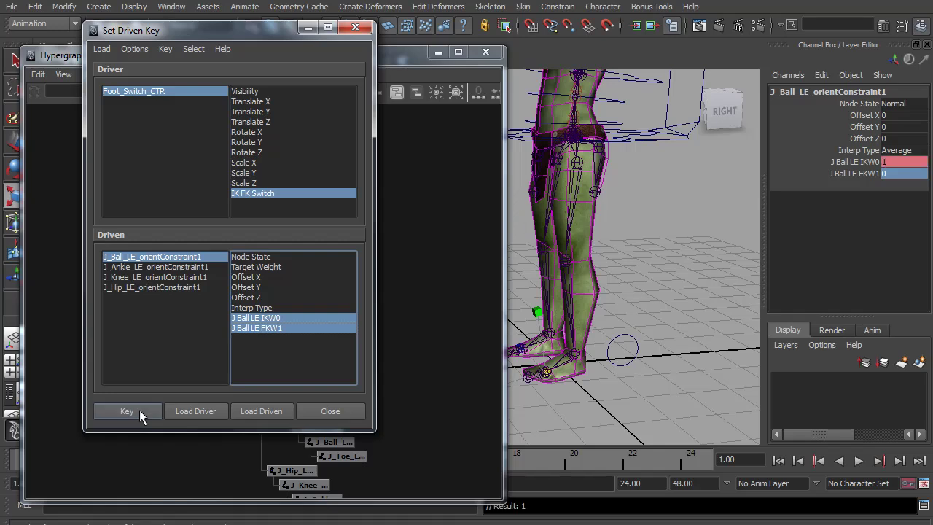
Set J Ankle LE FKW1 to 0 and key both ankle constraint weights against IK FK Switch at 0.
click(167, 266)
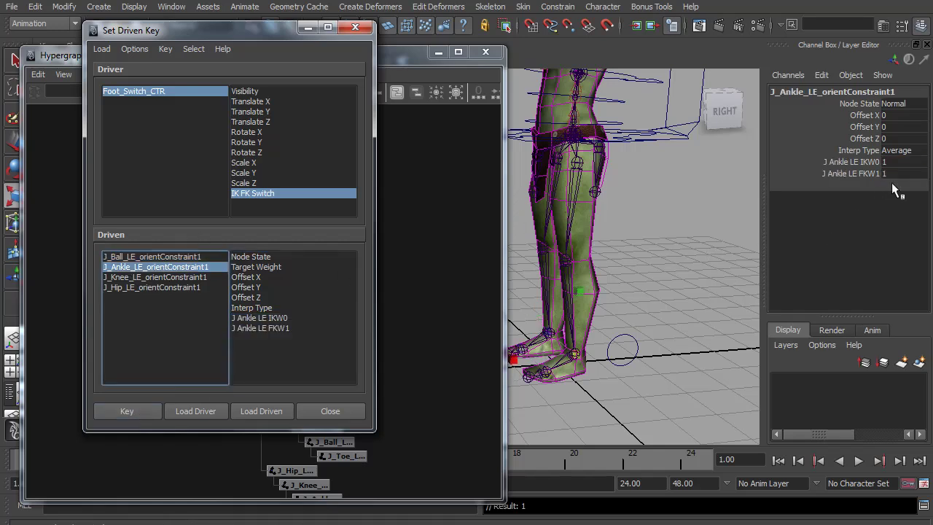
click(899, 174)
text(0)
key(Return)
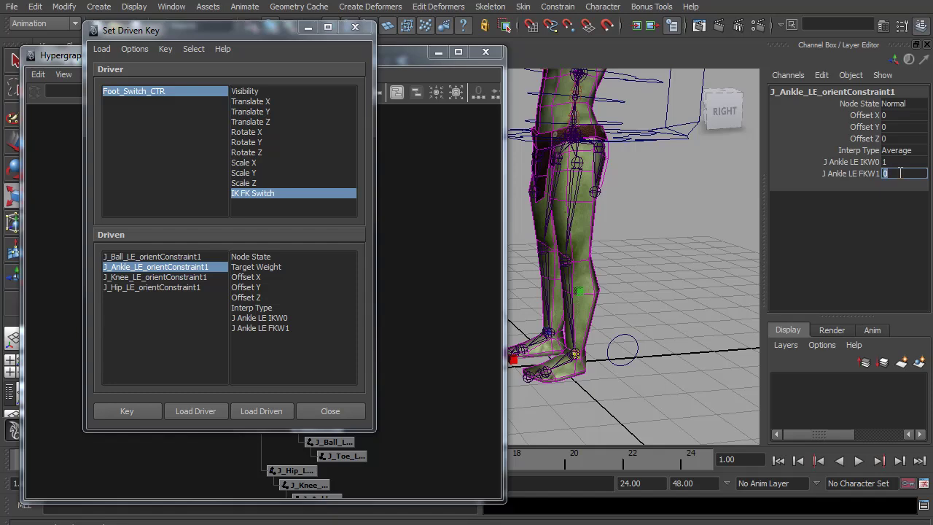
drag(255, 325, 254, 314)
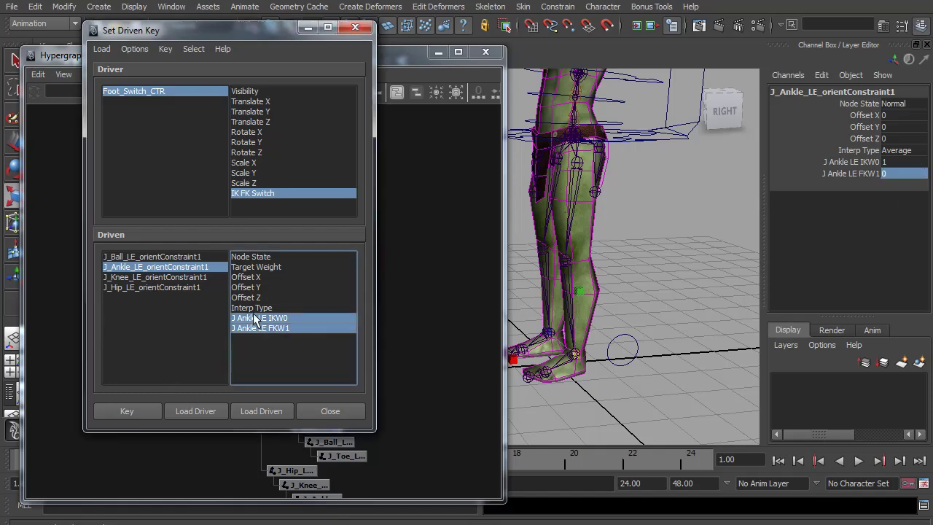
click(127, 410)
Set J Knee LE FKW1 to 0 and key both knee constraint weights against IK FK Switch at 0.
click(156, 277)
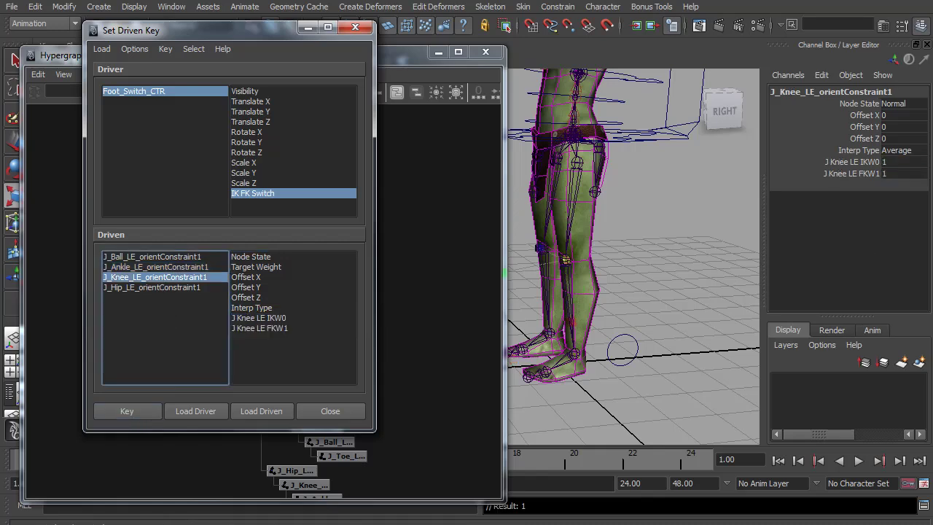
click(889, 172)
text(0)
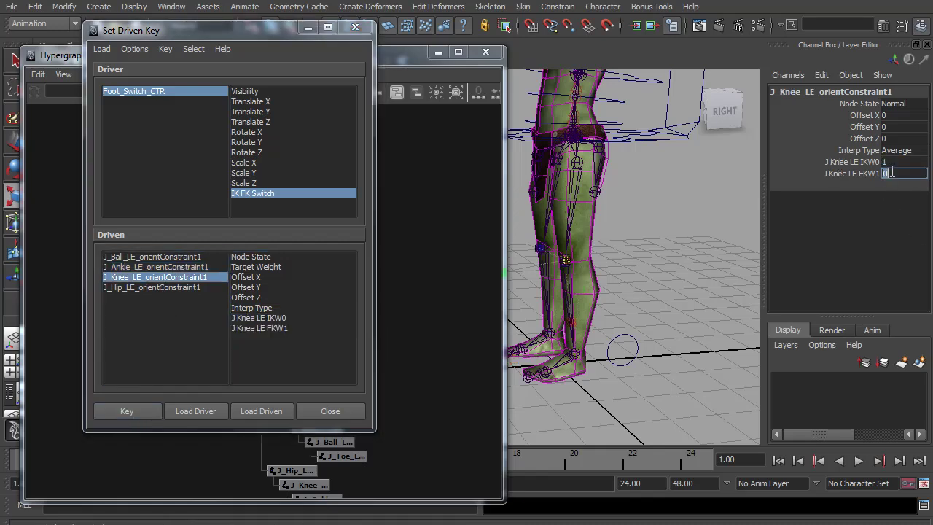
drag(256, 318, 257, 328)
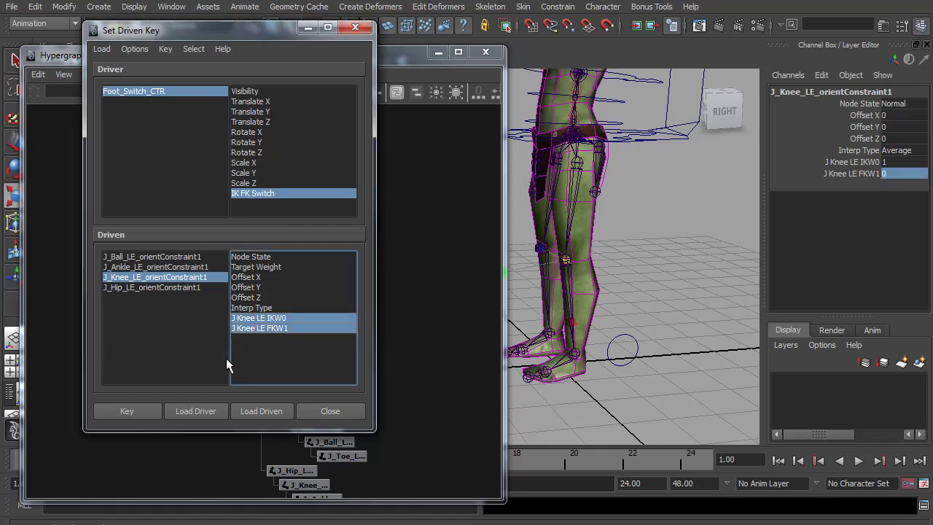
click(140, 411)
Set J Hip LE FKW1 to 0 and key both hip constraint weights against IK FK Switch at 0.
click(156, 287)
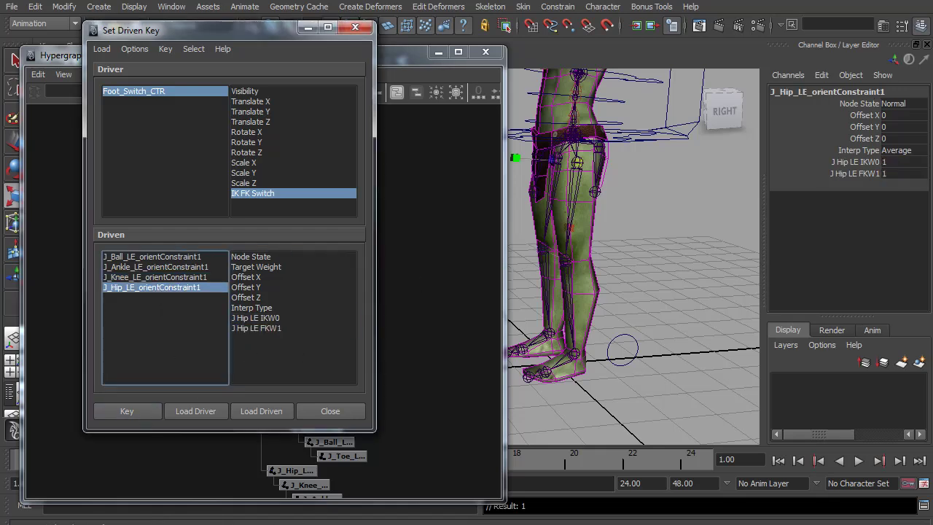
click(900, 173)
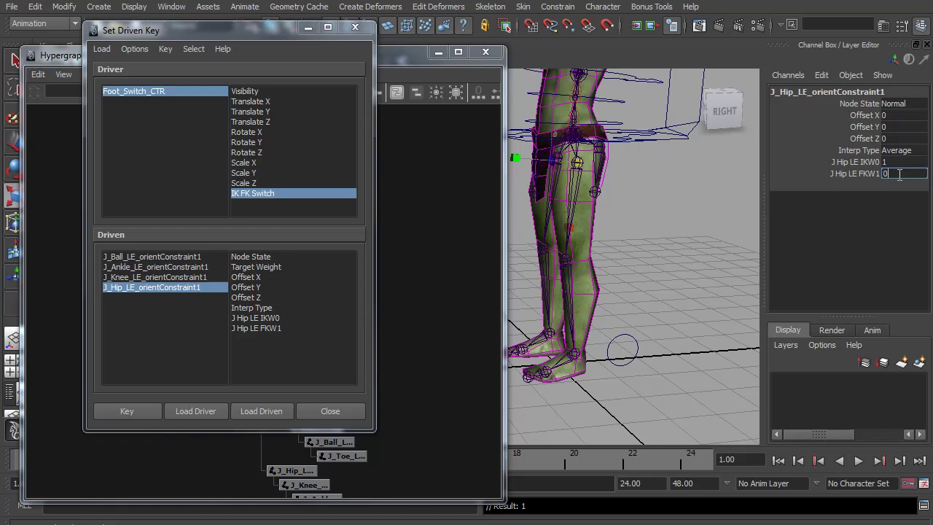
key(Return)
drag(257, 320, 257, 329)
click(133, 411)
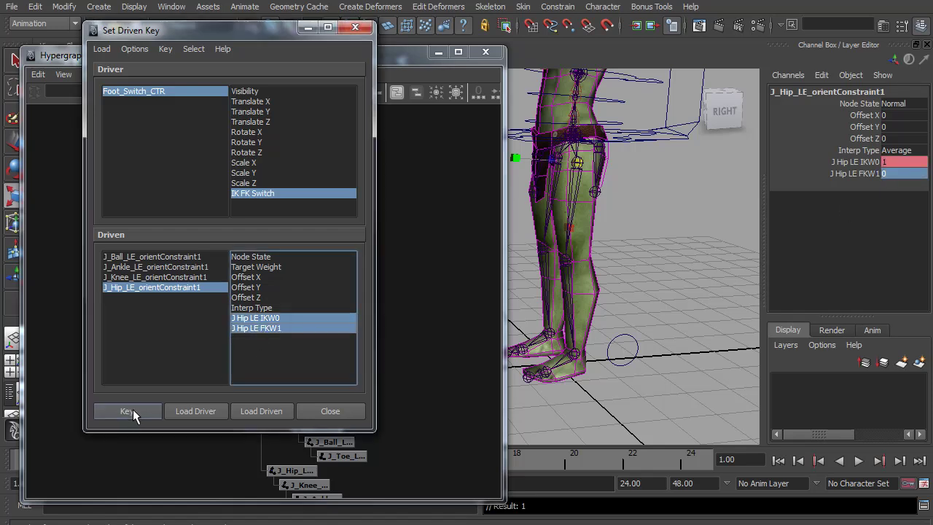
Set the IK FK Switch attribute of the driver Foot_Switch_CTR to 1.
click(153, 256)
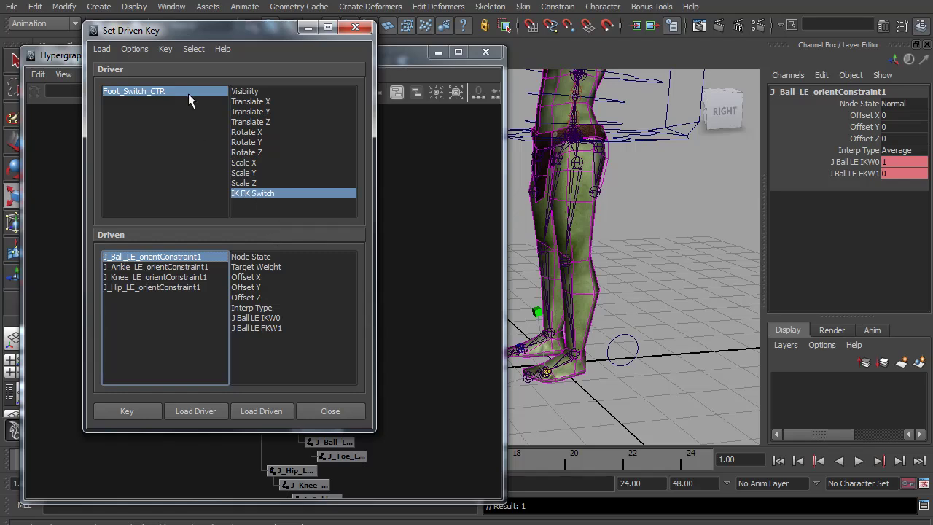
click(151, 91)
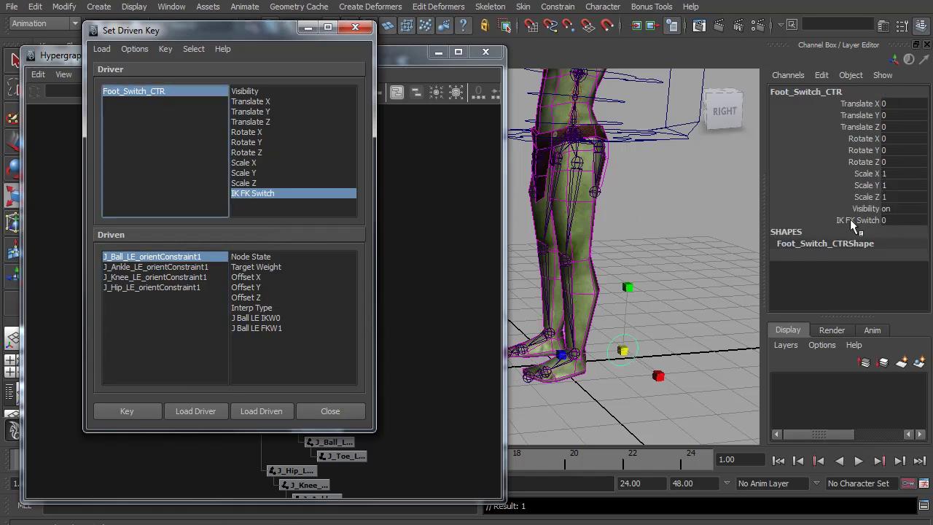
click(889, 220)
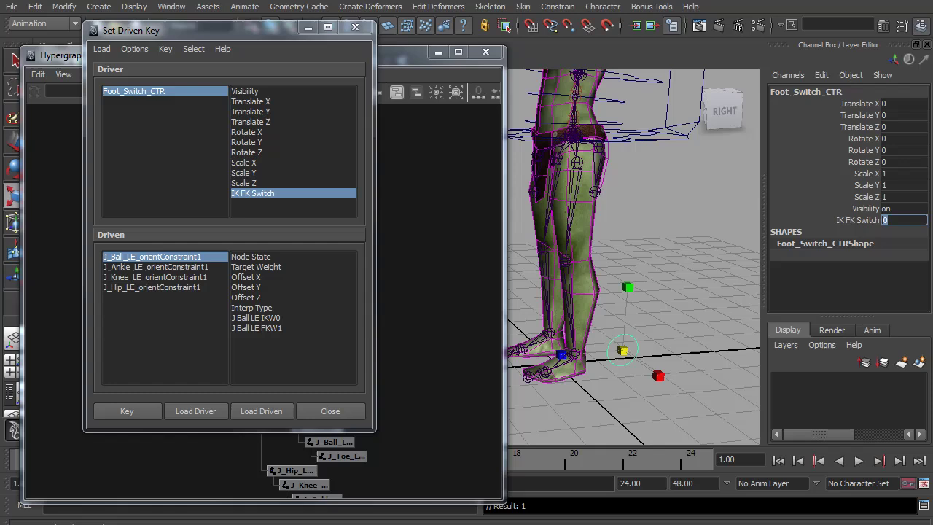
text(1)
Set J Ball LE IKW0 to 0 and FKW1 to 1, and key both ball constraint weights against the switch at 1.
click(158, 267)
click(162, 257)
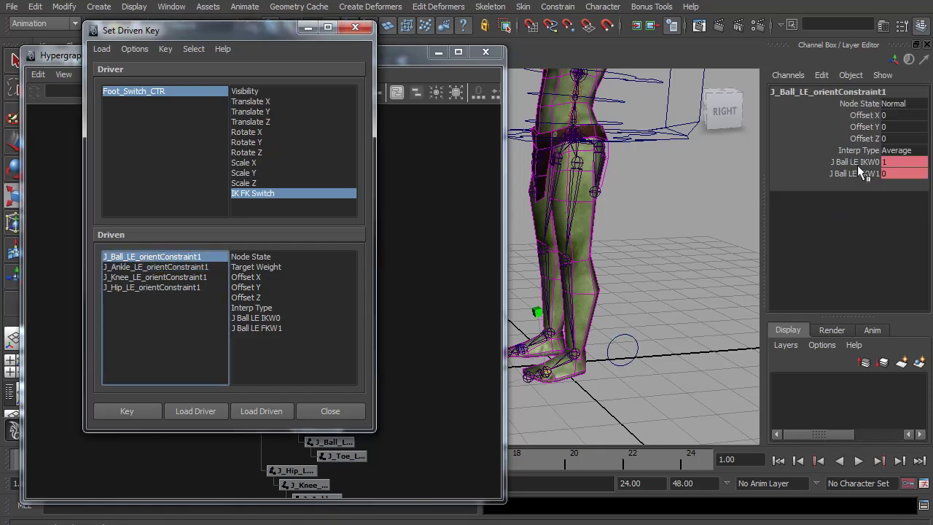
click(890, 162)
text(0)
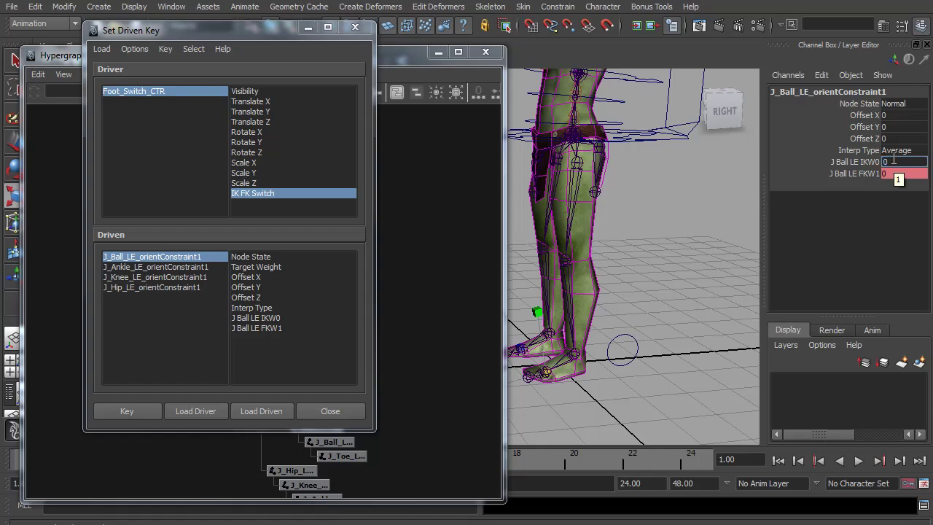
click(893, 174)
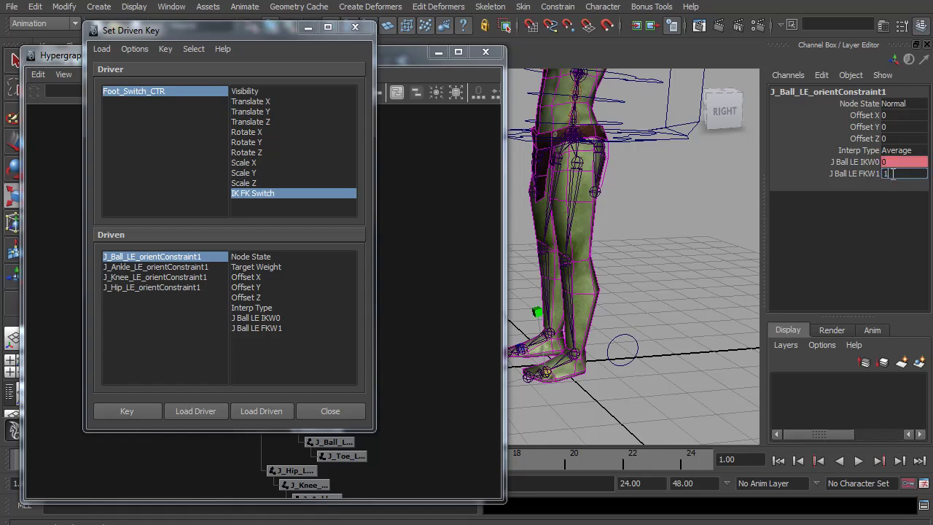
click(250, 318)
shift+click(255, 328)
click(139, 410)
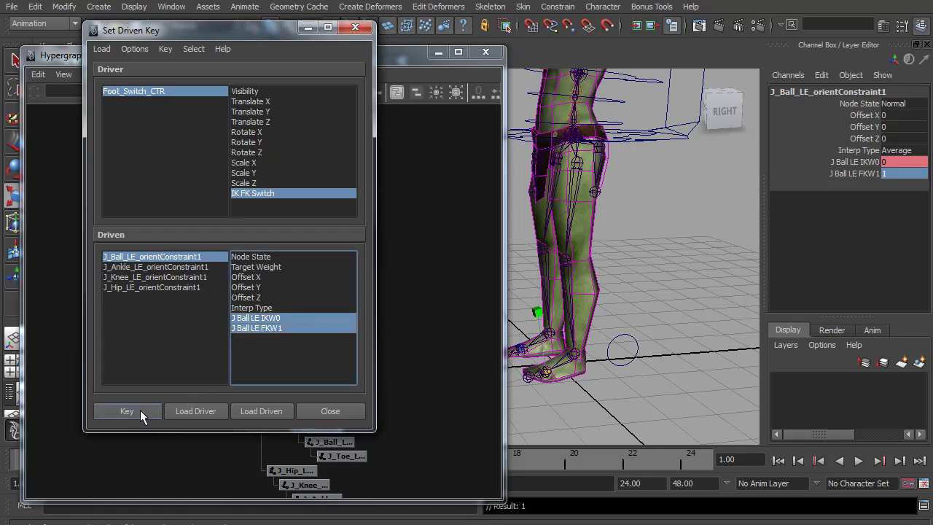
Set J Ankle LE IKW0 to 0 and FKW1 to 1, and key both ankle constraint weights against the switch at 1.
click(172, 267)
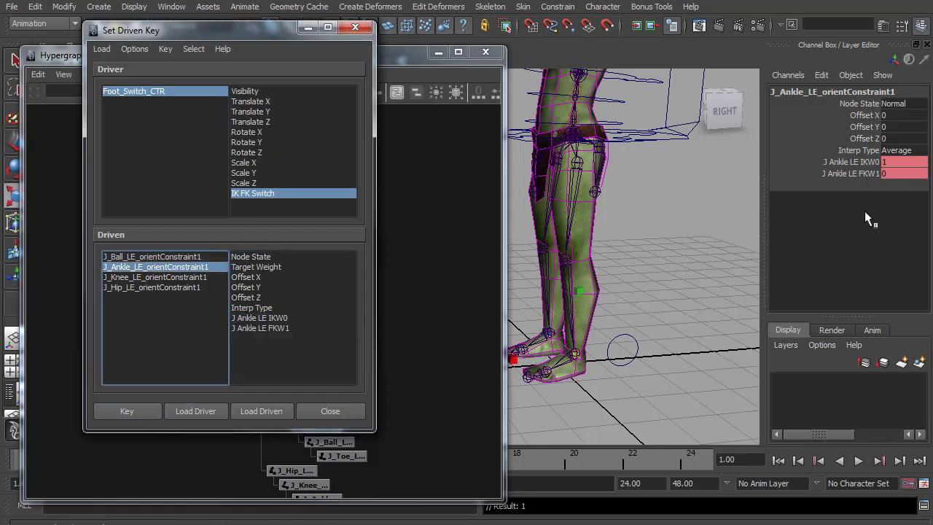
click(900, 161)
text(0)
key(Tab)
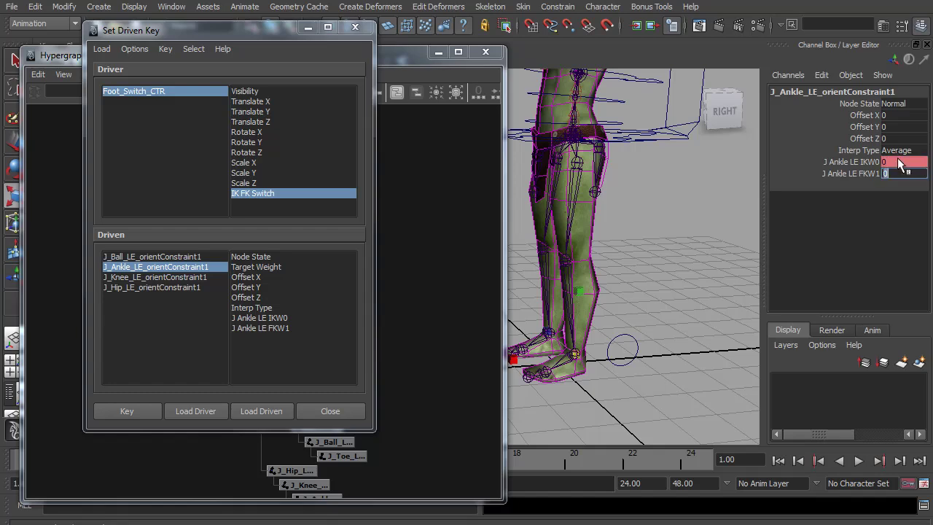
text(1)
key(Tab)
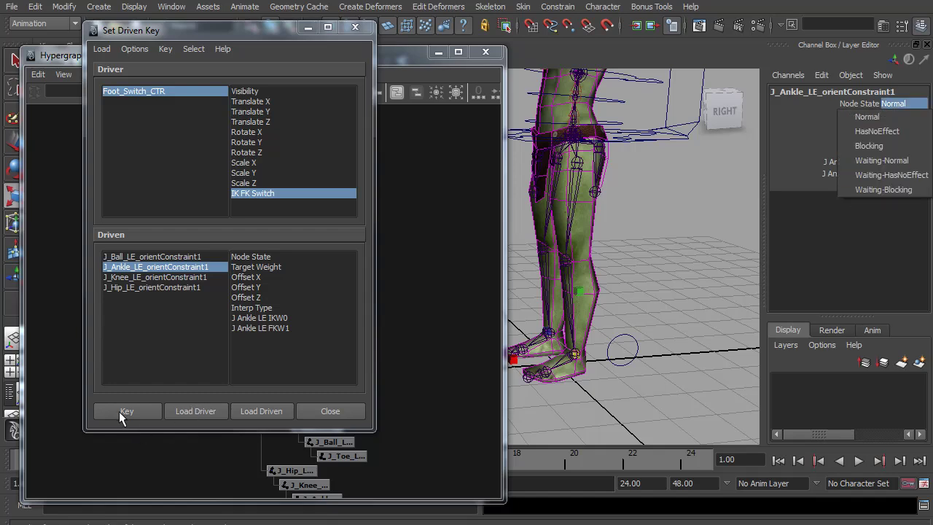
click(245, 319)
shift+click(249, 328)
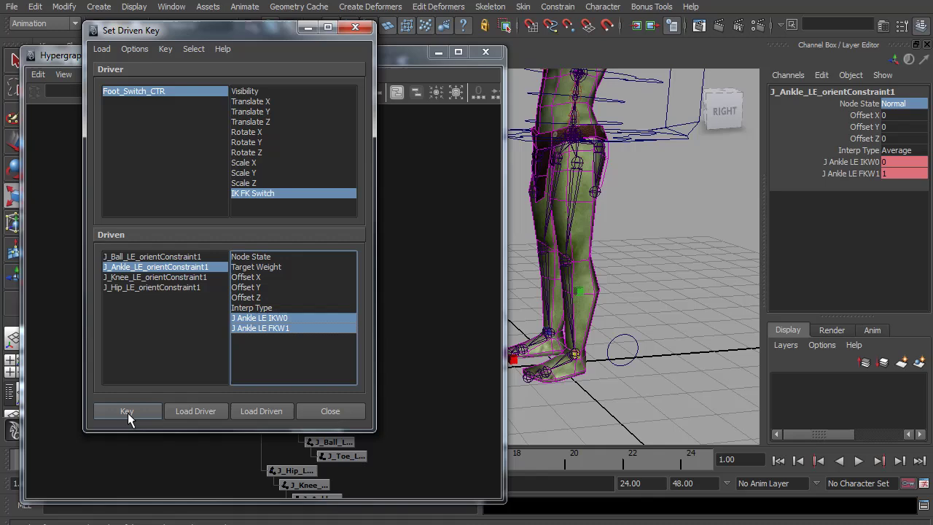
click(128, 411)
Set J Knee LE IKW0 to 0 and FKW1 to 1, and key both knee constraint weights against the switch at 1.
click(147, 276)
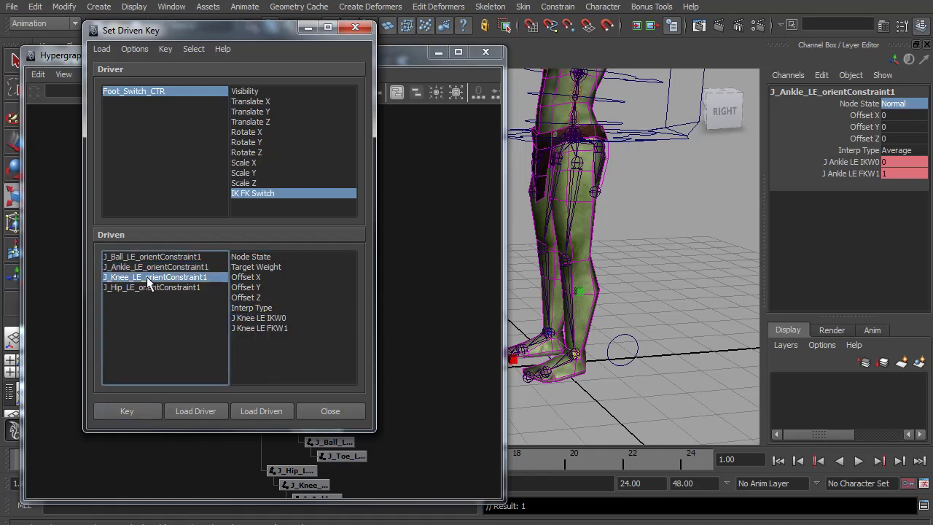
double_click(904, 161)
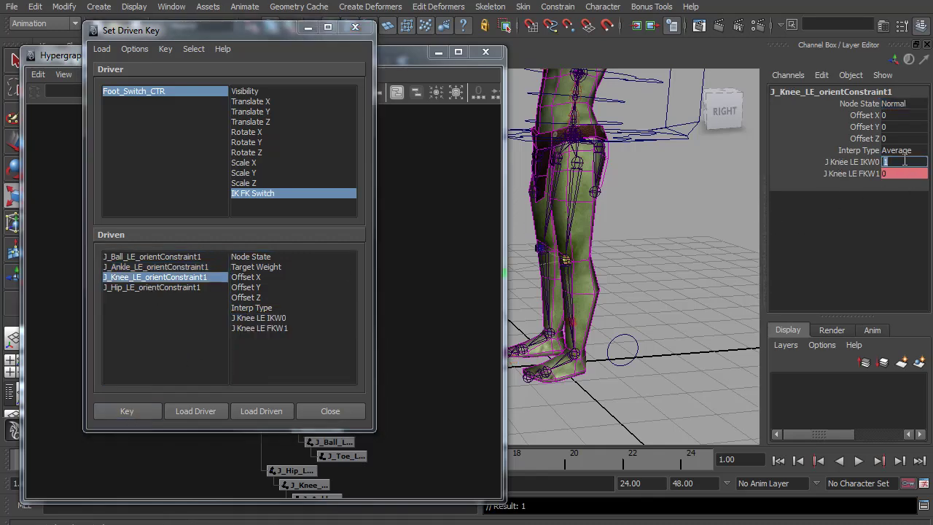
double_click(894, 173)
text(1)
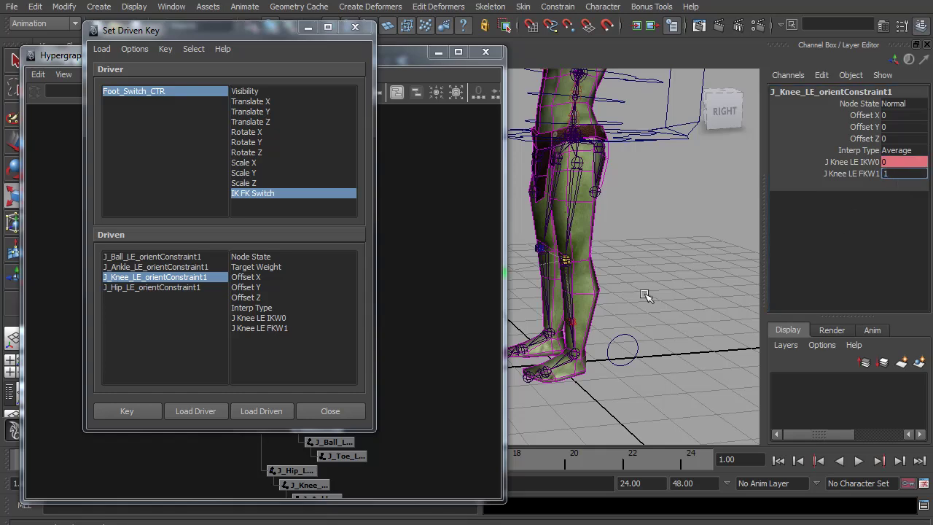
drag(264, 328, 261, 318)
click(128, 412)
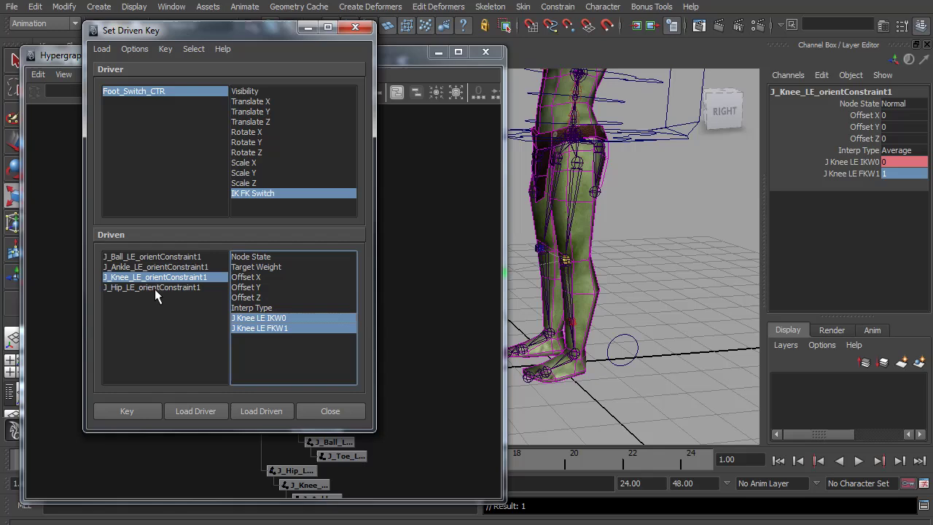
Set J Hip LE IKW0 to 0 and FKW1 to 1, key both hip constraint weights at switch 1, and close Set Driven Key.
click(155, 287)
double_click(904, 162)
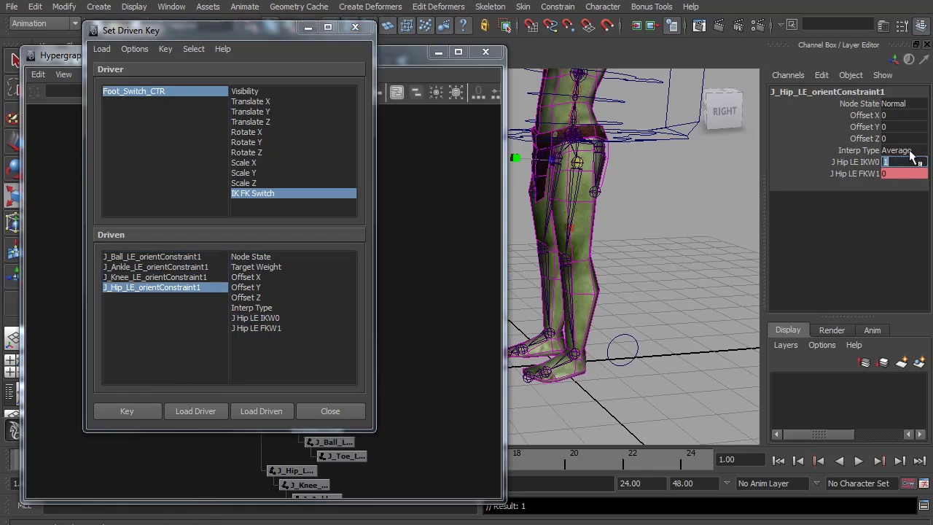
double_click(899, 174)
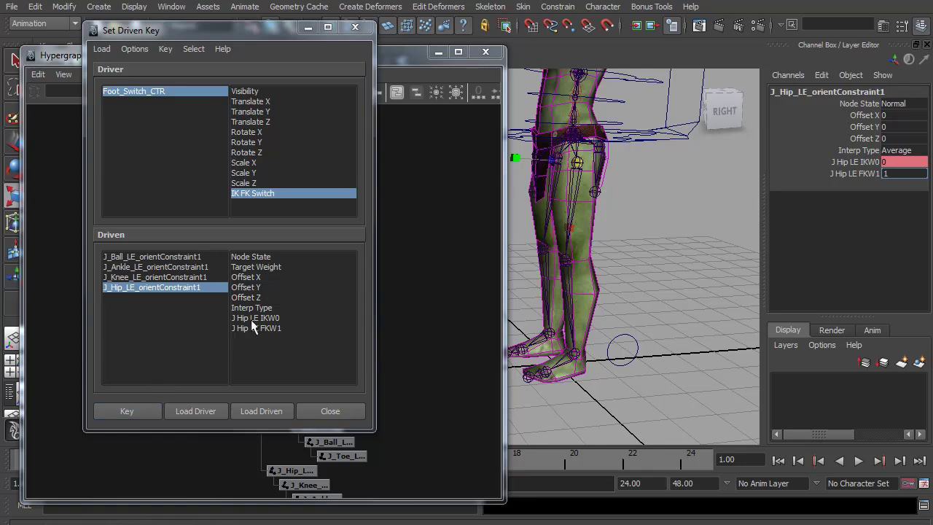
drag(251, 319, 254, 327)
click(127, 413)
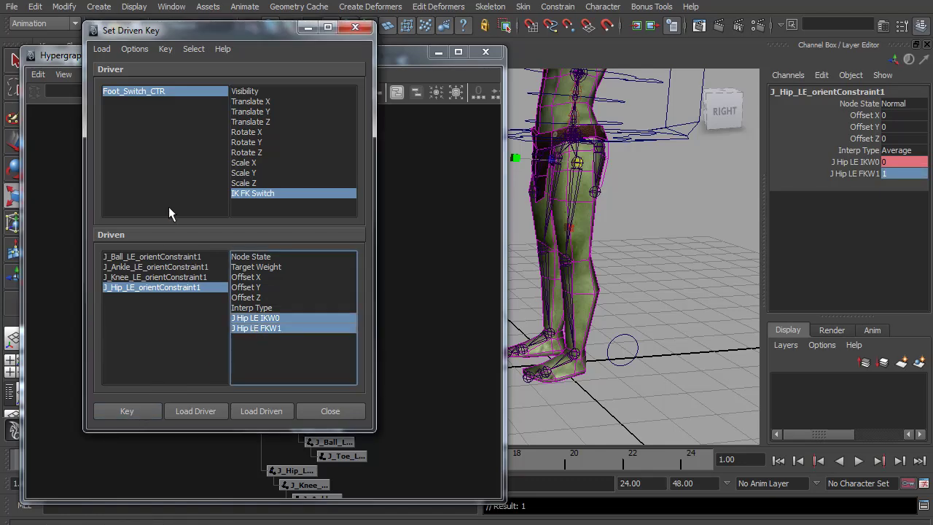
click(356, 28)
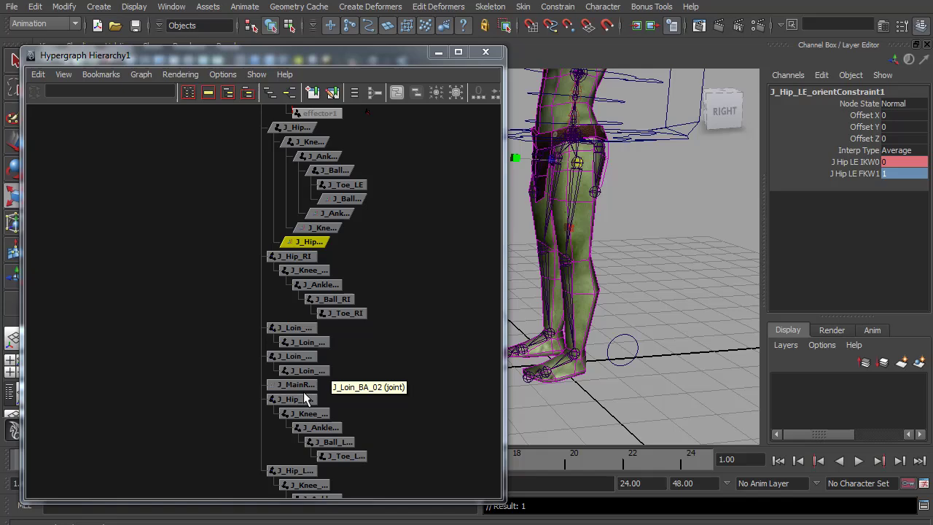
Rotate the J_Hip_LE_FK joint freely to swing the FK leg backward and test the FK setup.
alt+middle_drag(303, 392, 231, 268)
click(225, 273)
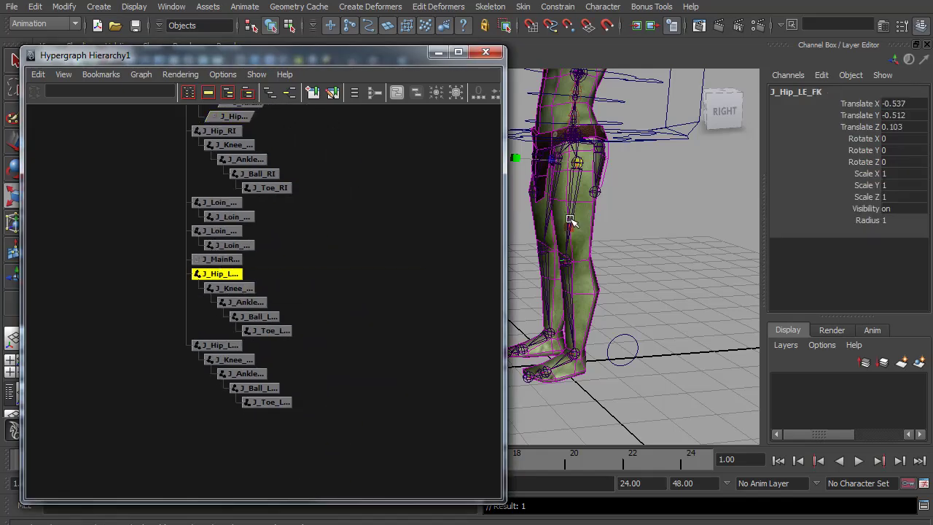
key(e)
drag(578, 205, 584, 160)
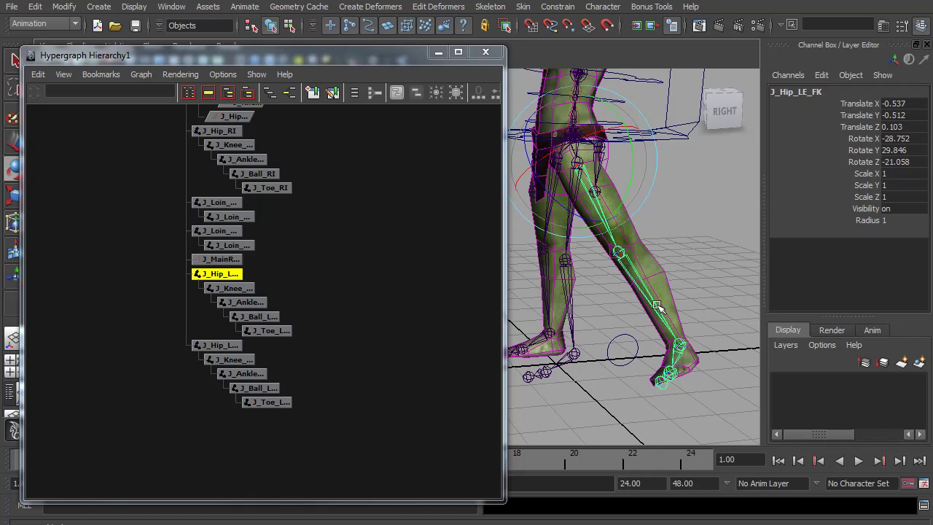
Scrub the IK FK Switch of Foot_Switch_CTR down to 0 to test the blend between the leg chains.
click(613, 359)
click(858, 219)
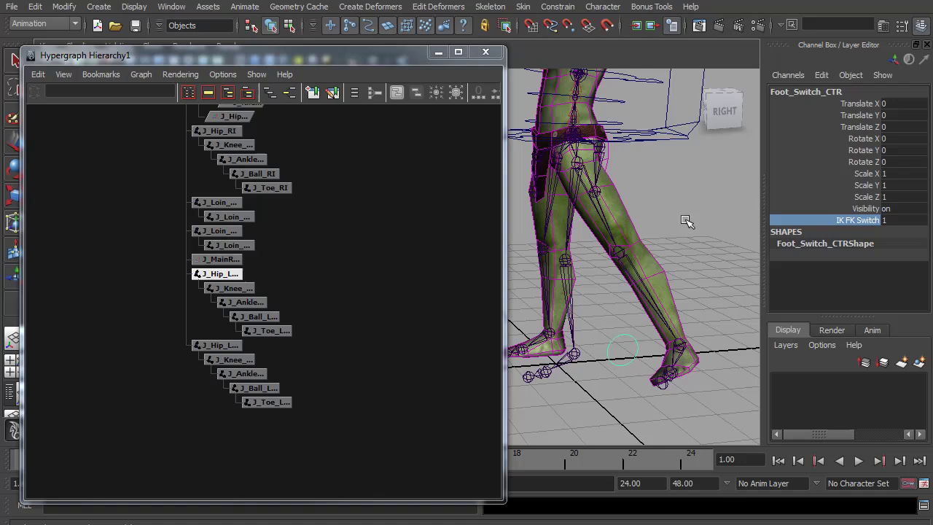
middle_drag(700, 216, 617, 240)
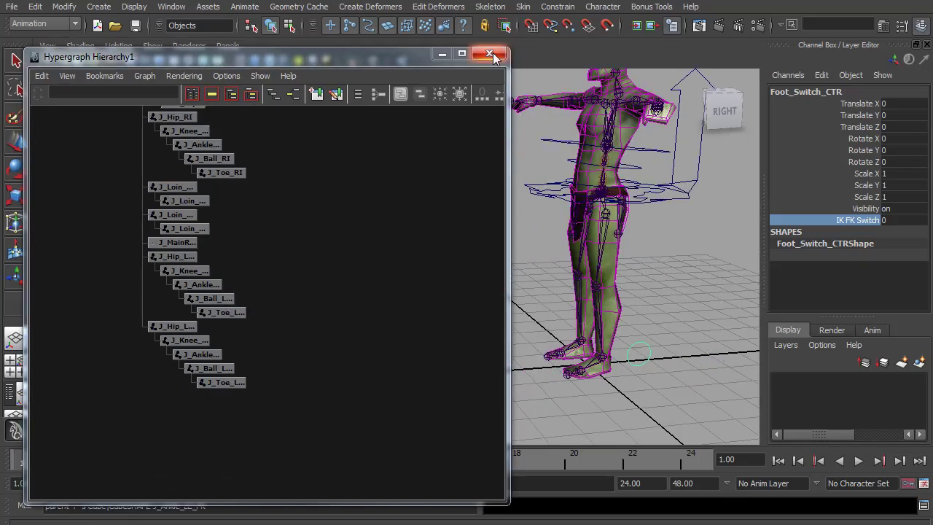
Close the Hypergraph and clear the selection of the foot switch control.
click(486, 52)
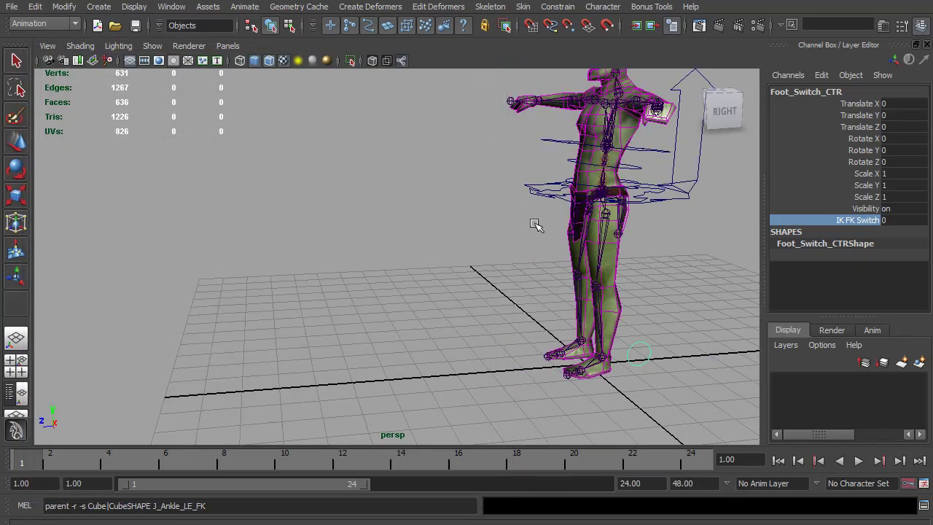
alt+drag(543, 228, 380, 248)
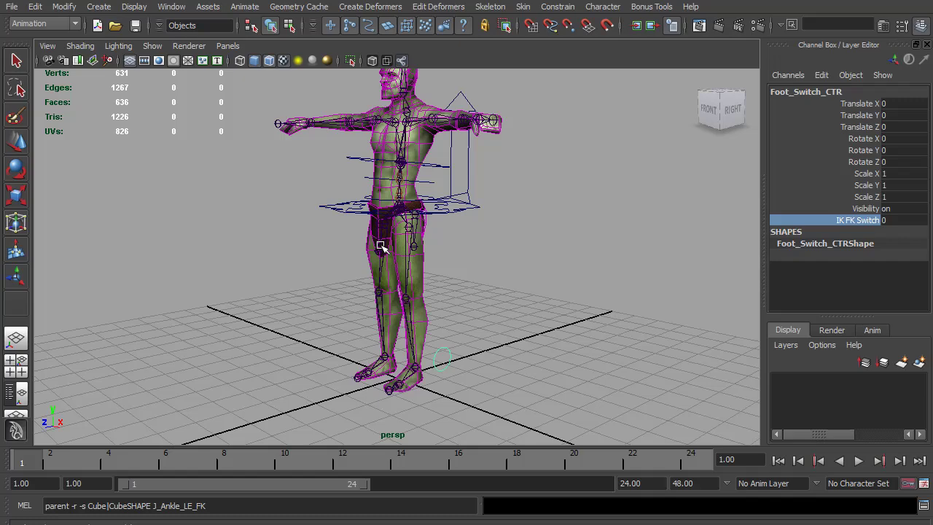
alt+right_drag(381, 248, 485, 261)
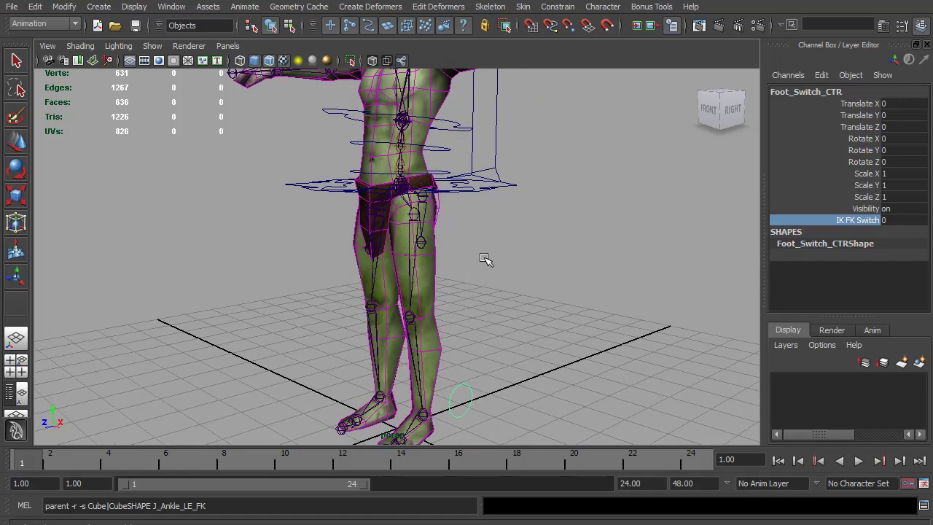
click(483, 292)
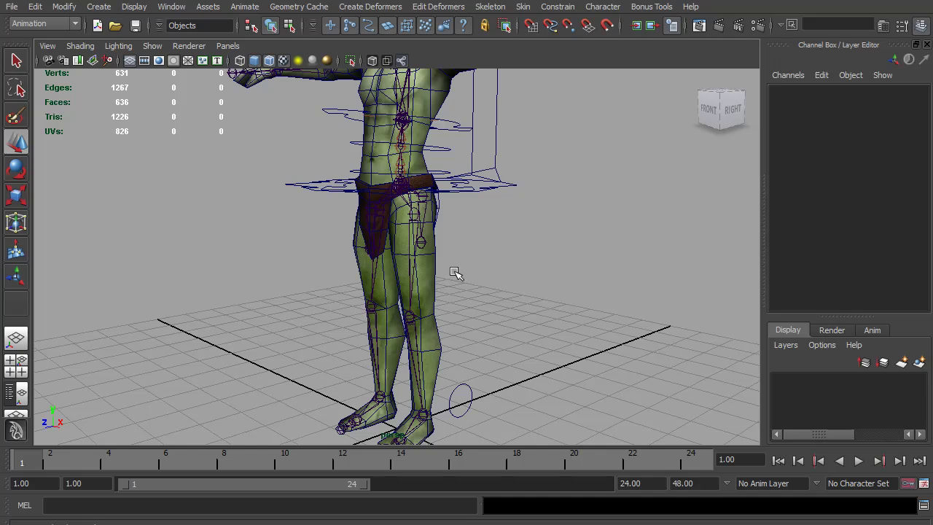
Import the Cube_Curve.mb file into the scene.
click(12, 9)
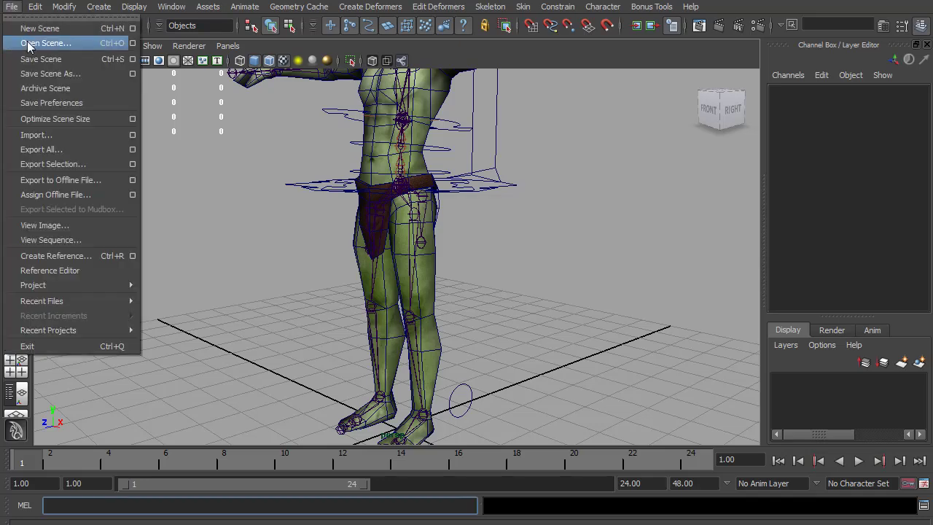
click(40, 134)
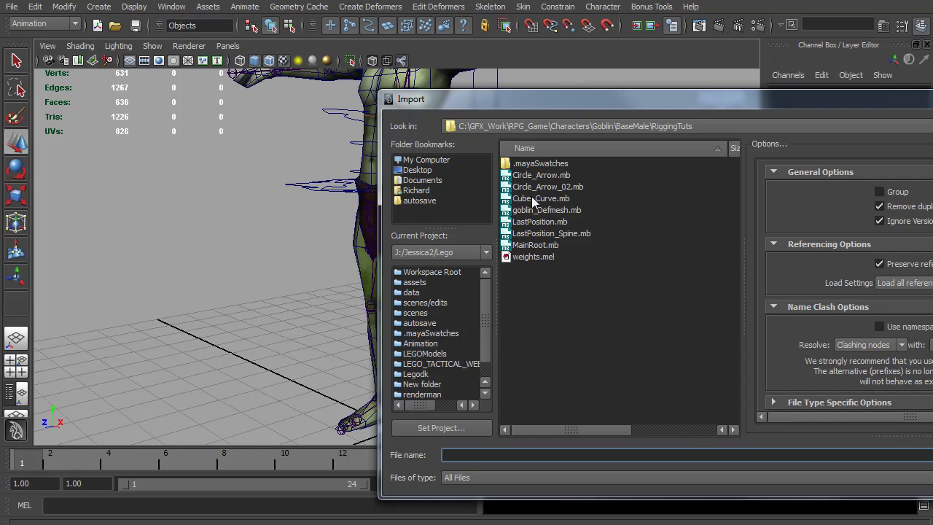
double_click(538, 198)
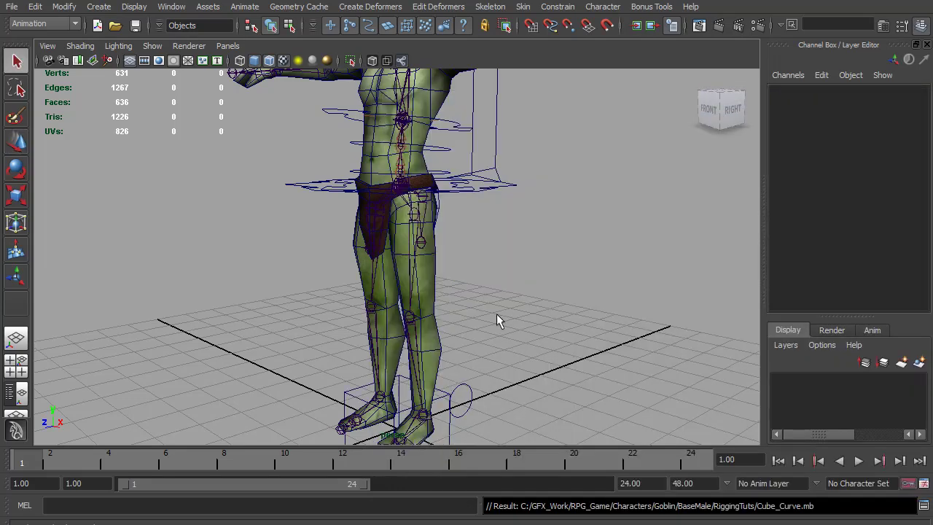
Move the imported cube curve behind the character and duplicate it three times, spacing the four cubes in a row along Z.
click(451, 435)
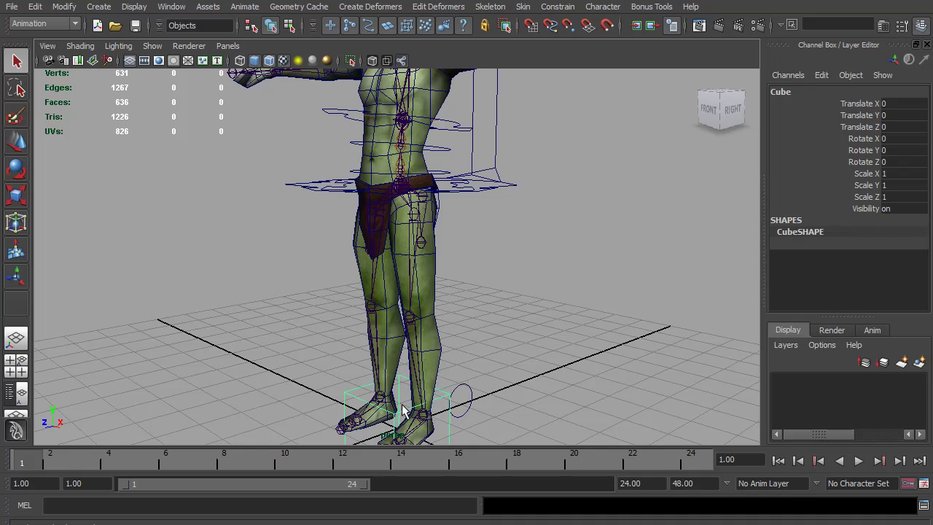
key(w)
drag(373, 436, 709, 317)
key(ctrl+d)
key(ctrl+d)
key(ctrl+d)
Parent the nearest cube's CubeSHAPE node to the hip joint with the MEL command parent -r -s CubeSHAPE J_Hip_LE_FK.
click(503, 343)
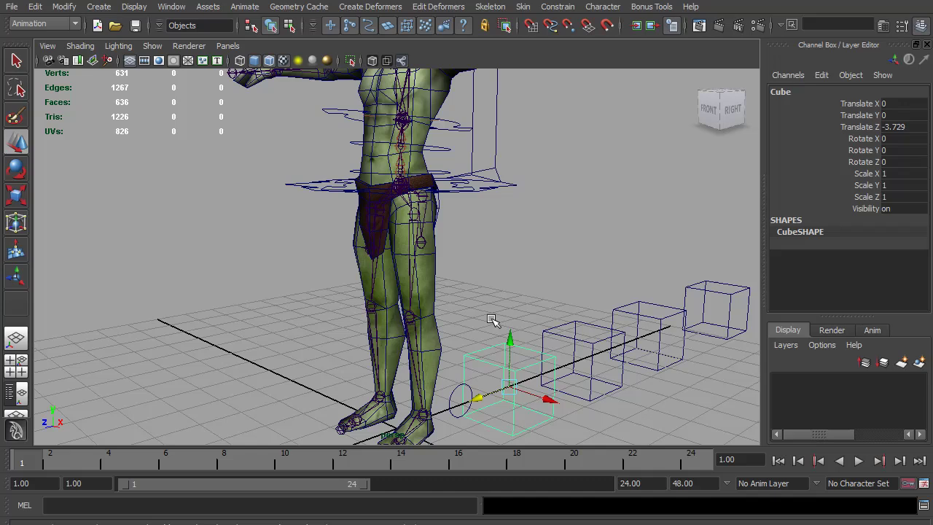
click(255, 506)
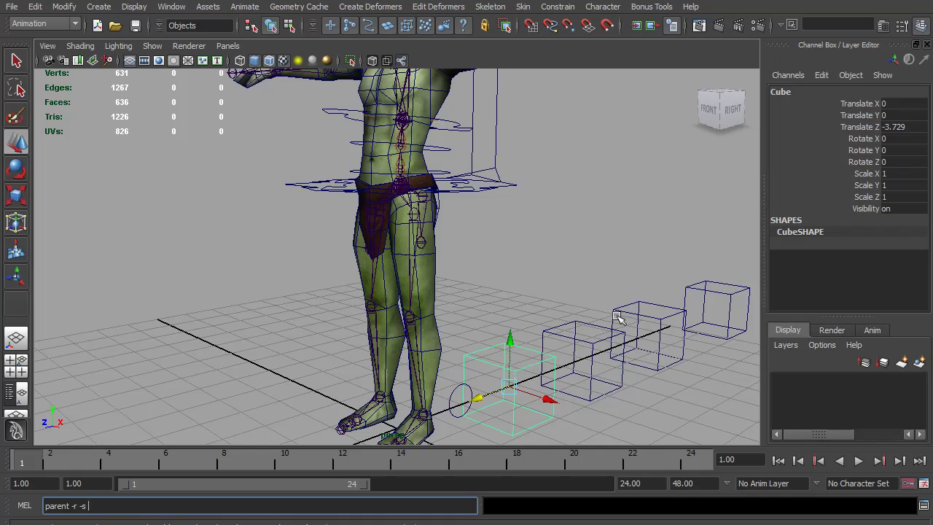
double_click(797, 234)
key(ctrl+c)
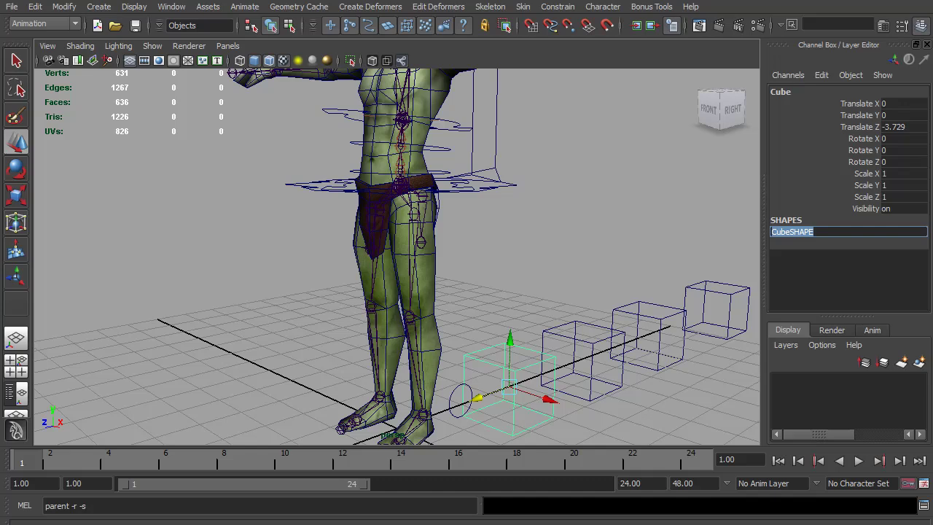
click(106, 506)
key(ctrl+v)
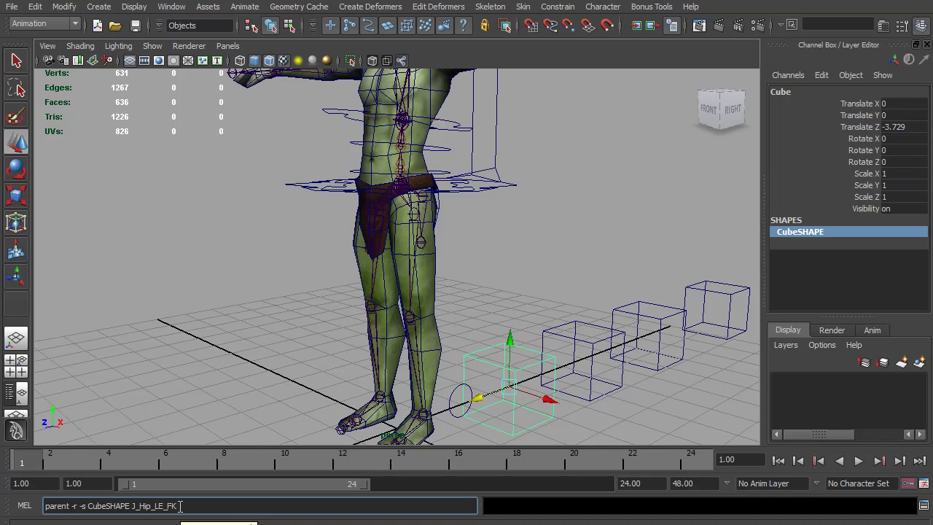
key(Return)
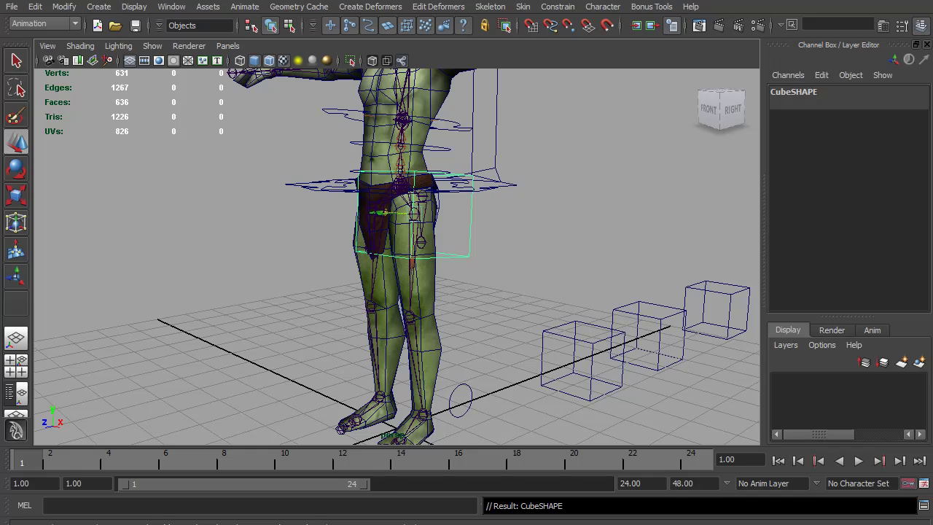
Parent the second cube's shape to the knee joint with the MEL command parent -r -s Cube1SHAPE J_Knee_LE_FK.
click(196, 506)
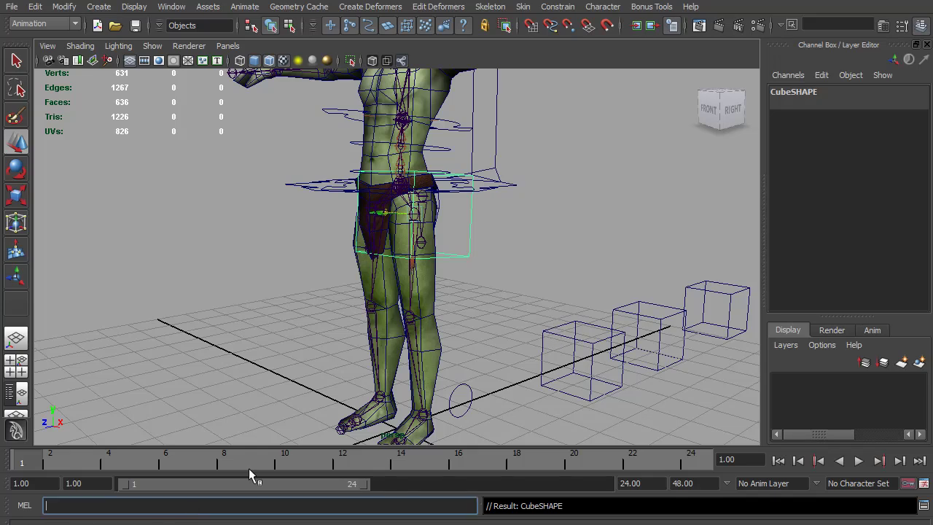
text(parent -r -s CubeSHAPE J_Hip_LE_FK)
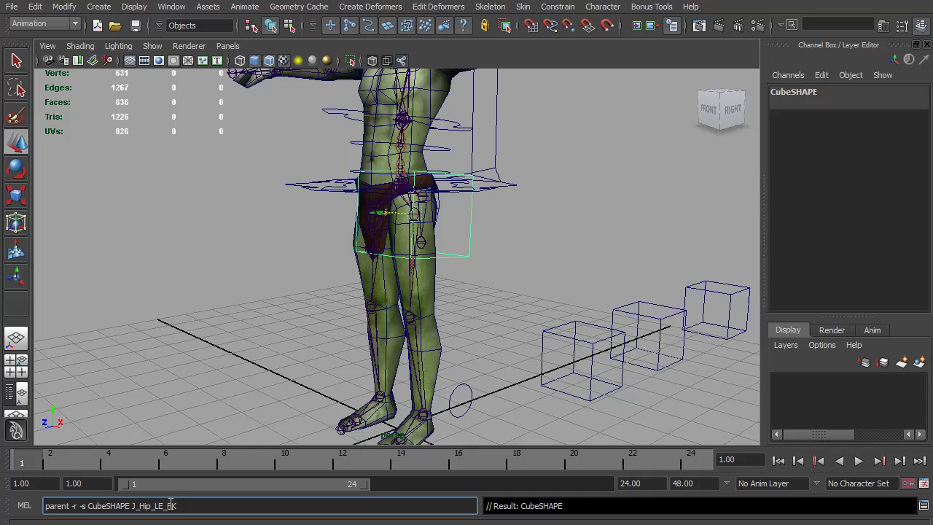
click(544, 332)
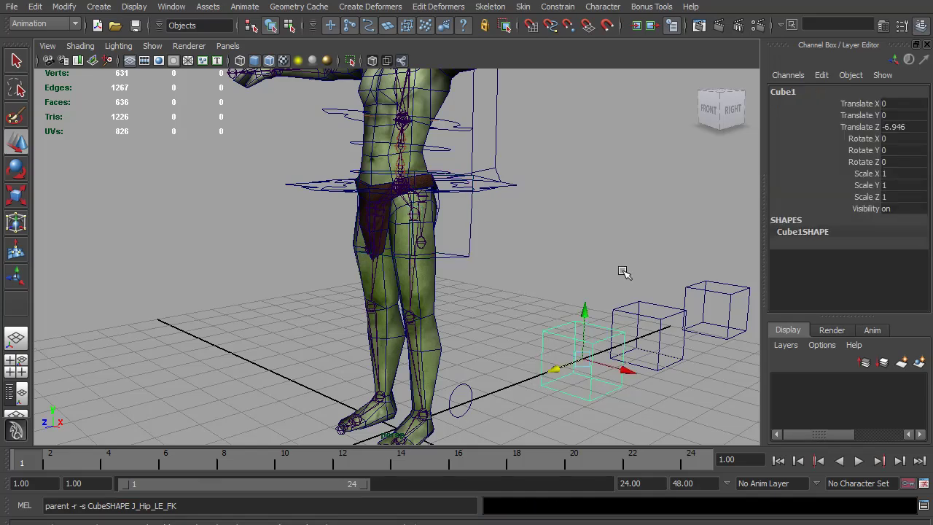
double_click(795, 233)
key(ctrl+c)
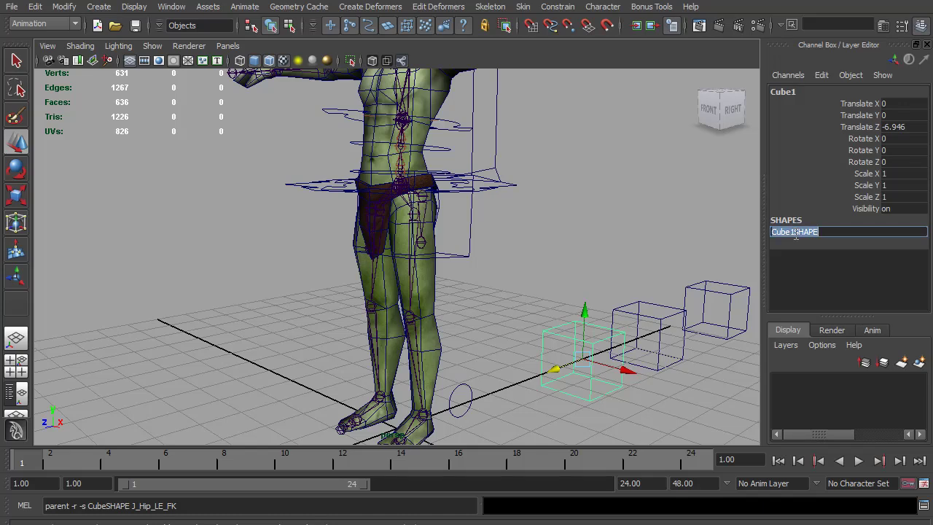
double_click(115, 506)
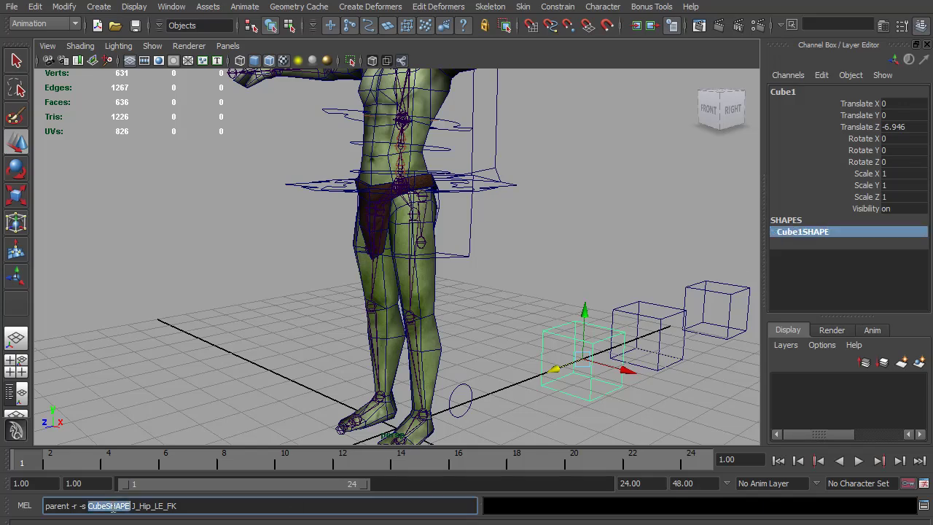
key(ctrl+v)
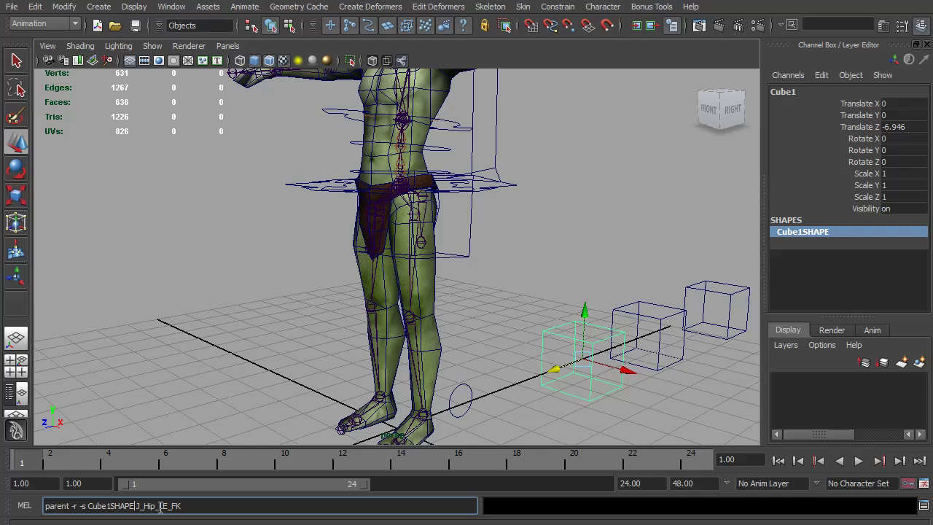
key(BackSpace)
key(BackSpace)
key(BackSpace)
text(Knee)
key(Return)
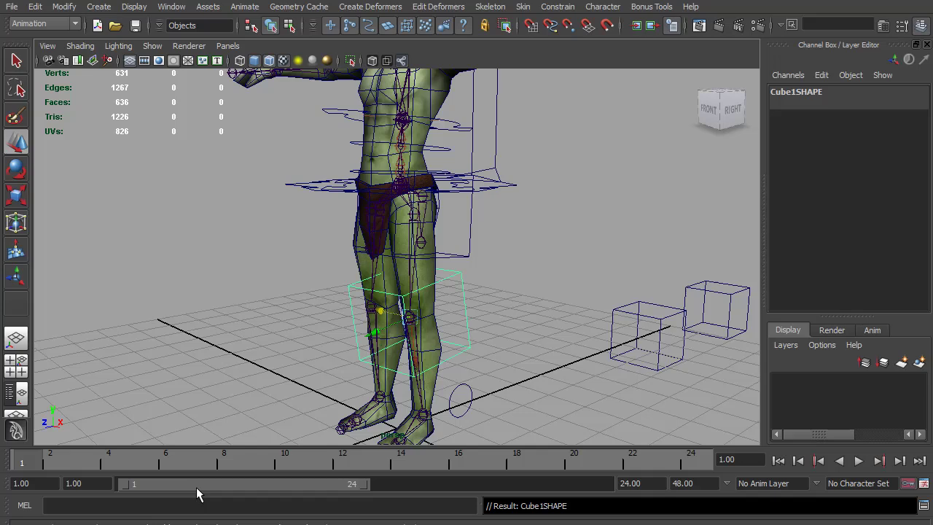
Parent the third cube's shape to the ankle joint with the MEL command parent -r -s Cube2SHAPE J_Ankle_LE_FK.
click(646, 323)
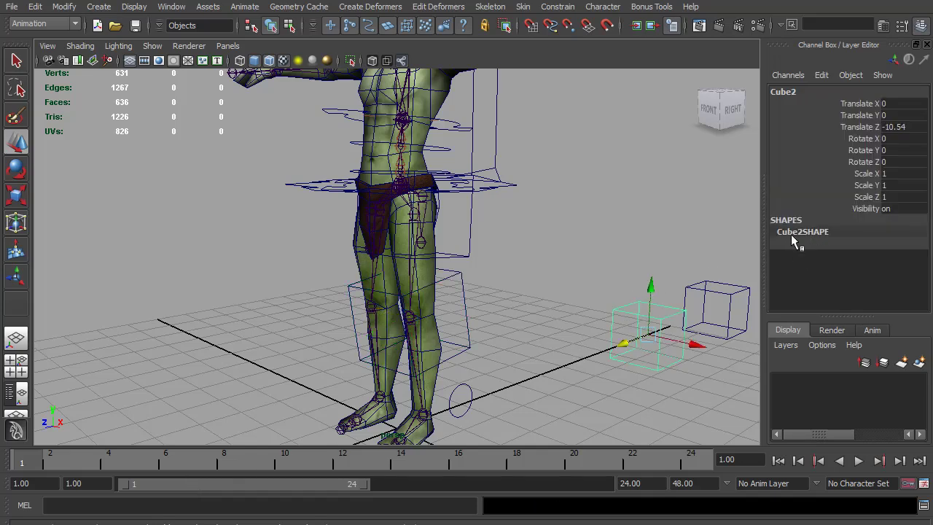
click(134, 506)
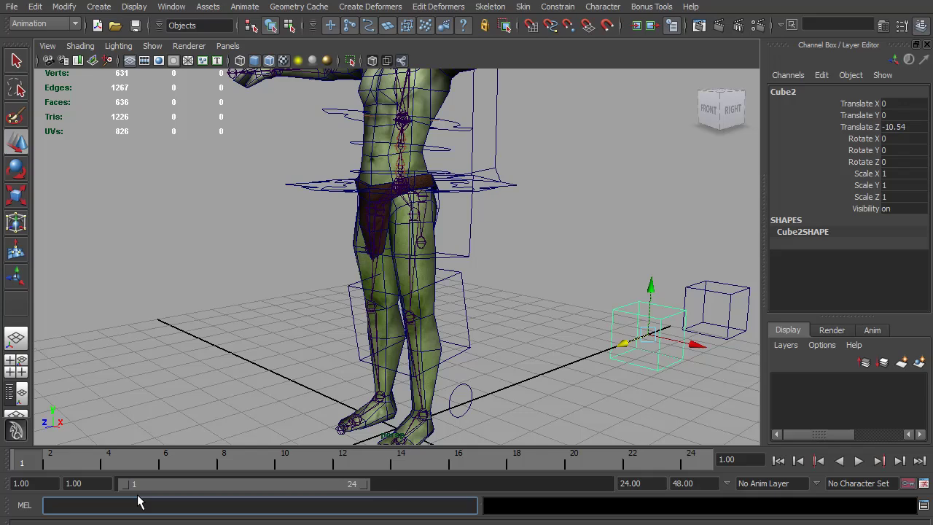
text(parent -r -s Cube1SHAPE J_Knee_LE_FK)
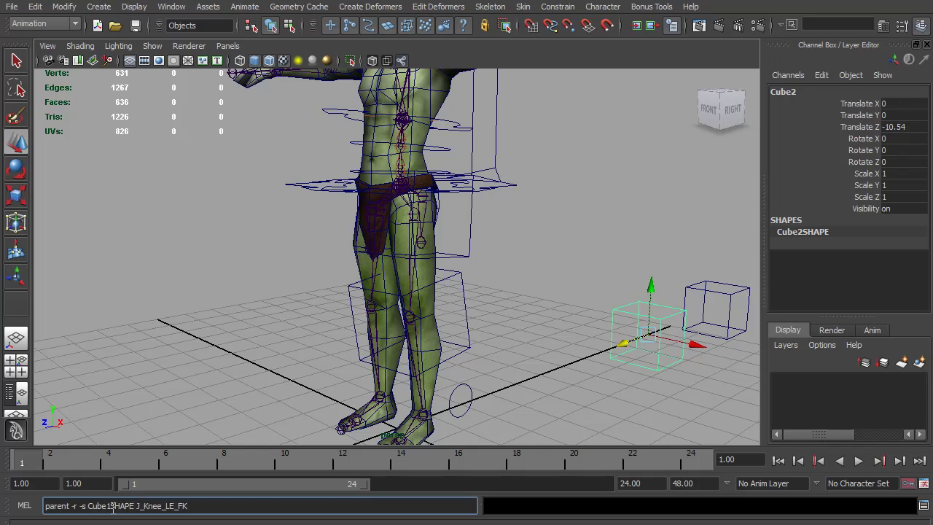
drag(111, 507, 146, 506)
text(Ankle)
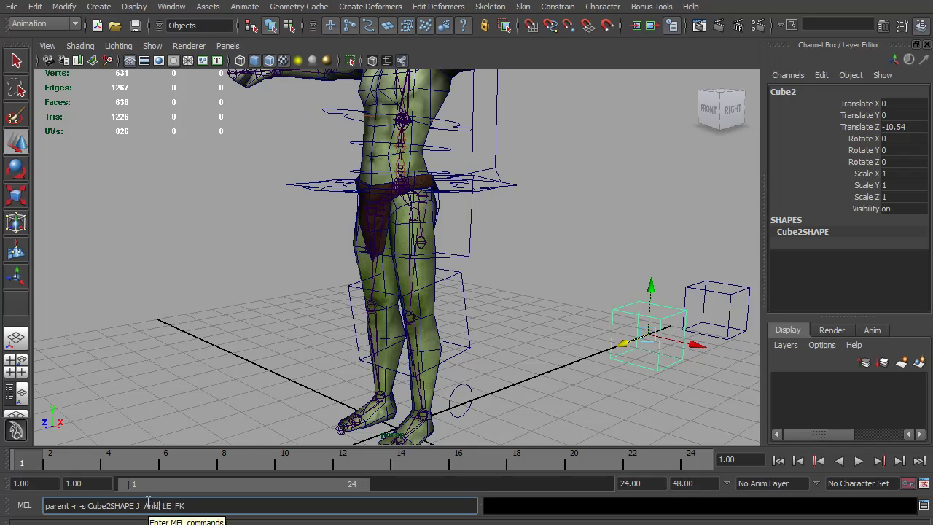
key(Return)
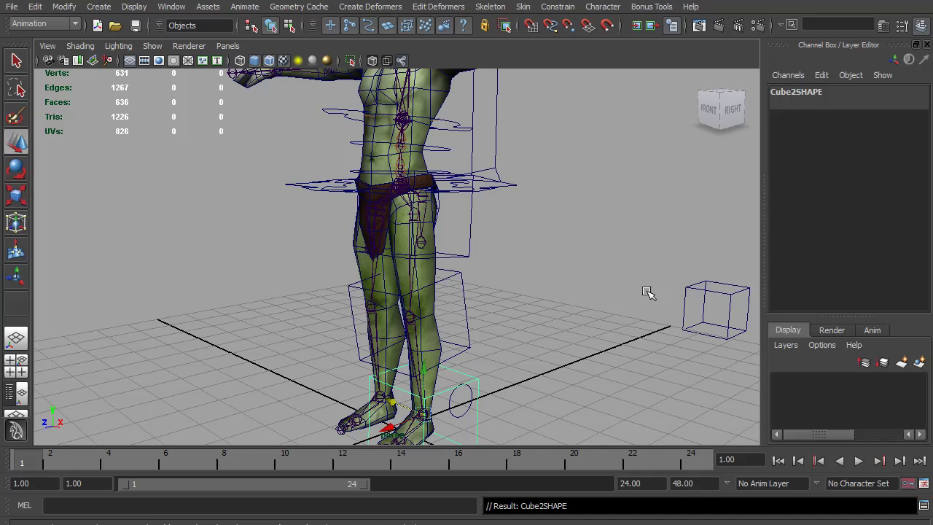
Parent the last cube's Cube3SHAPE node to the left FK ball joint, reusing the parent -r -s MEL command.
drag(692, 301, 654, 248)
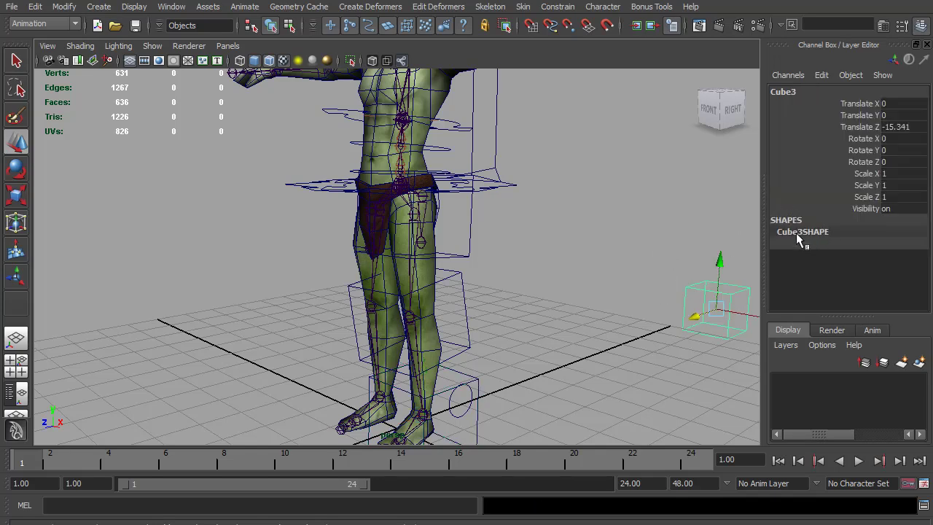
click(105, 503)
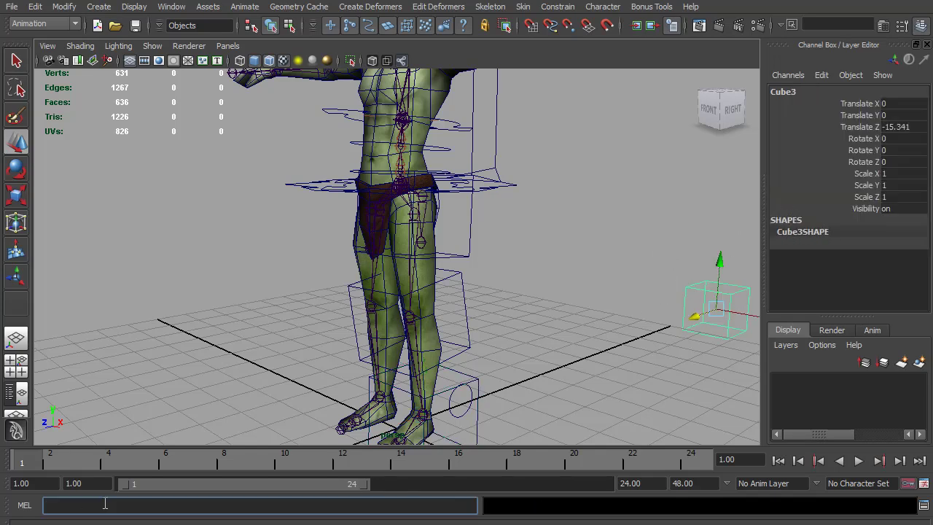
text(parent -r -s Cube3SHAPE J_Ankle_LE_FK)
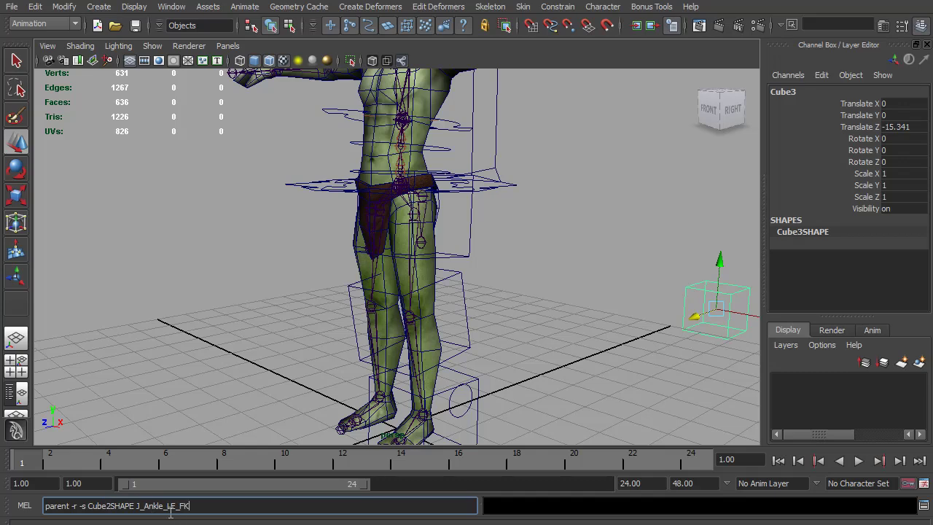
key(BackSpace)
key(BackSpace)
key(BackSpace)
key(BackSpace)
key(BackSpace)
key(BackSpace)
text(Ball_)
key(Return)
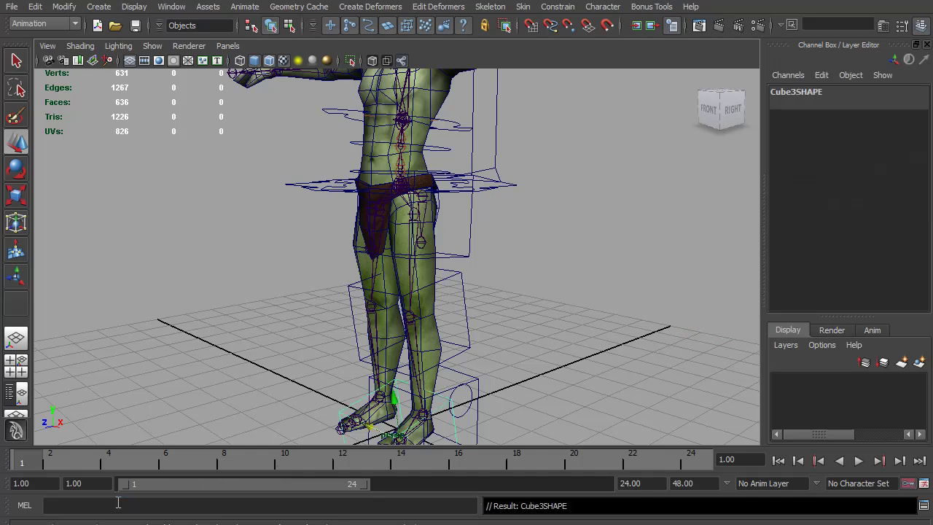
Delete the empty Cube, Cube1, Cube2 and Cube3 transform nodes in the Hypergraph hierarchy and close it.
click(173, 7)
mouse_move(193, 29)
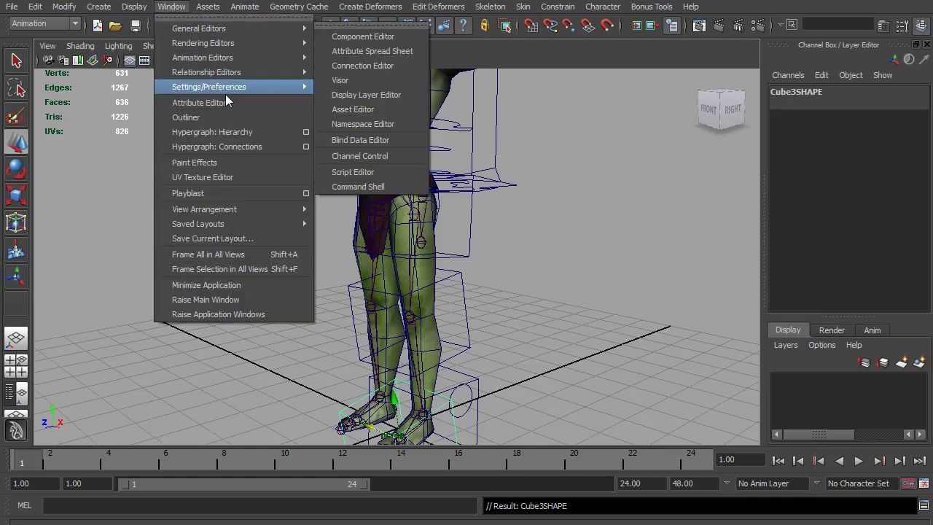
click(237, 132)
alt+right_drag(409, 255, 311, 158)
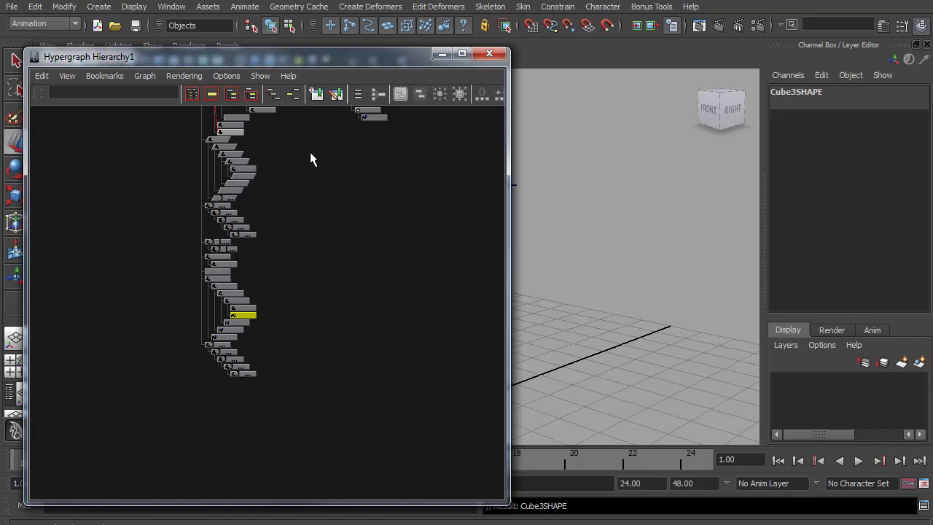
alt+middle_drag(310, 159, 164, 417)
alt+right_drag(163, 417, 334, 245)
alt+middle_drag(334, 245, 159, 330)
alt+right_drag(159, 330, 219, 317)
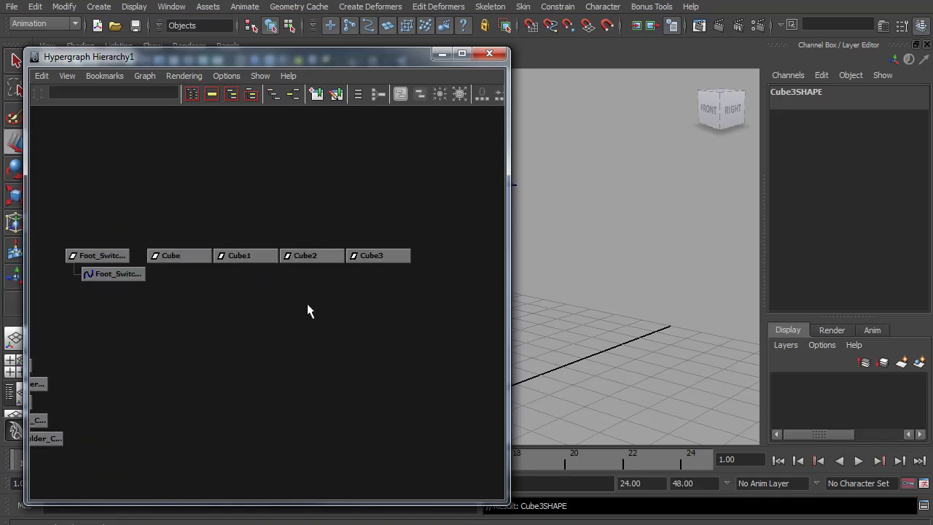
drag(334, 236, 165, 173)
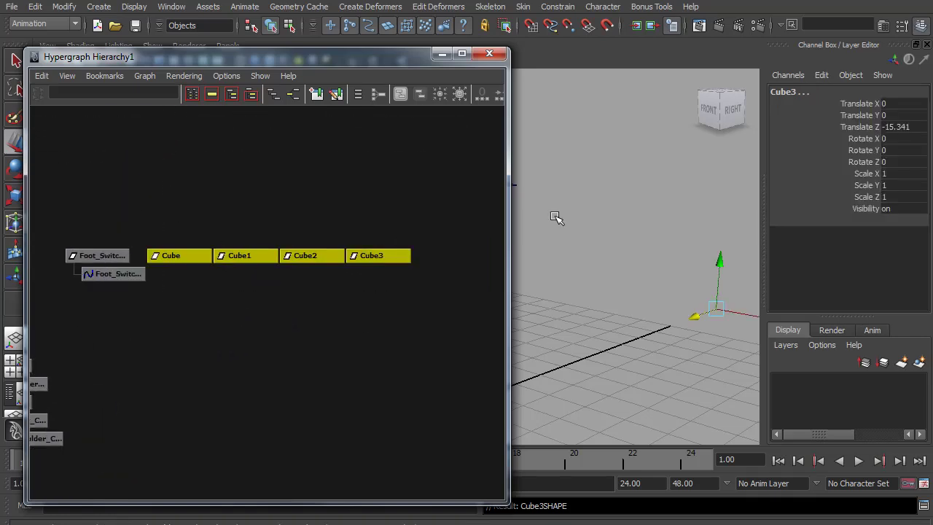
key(Delete)
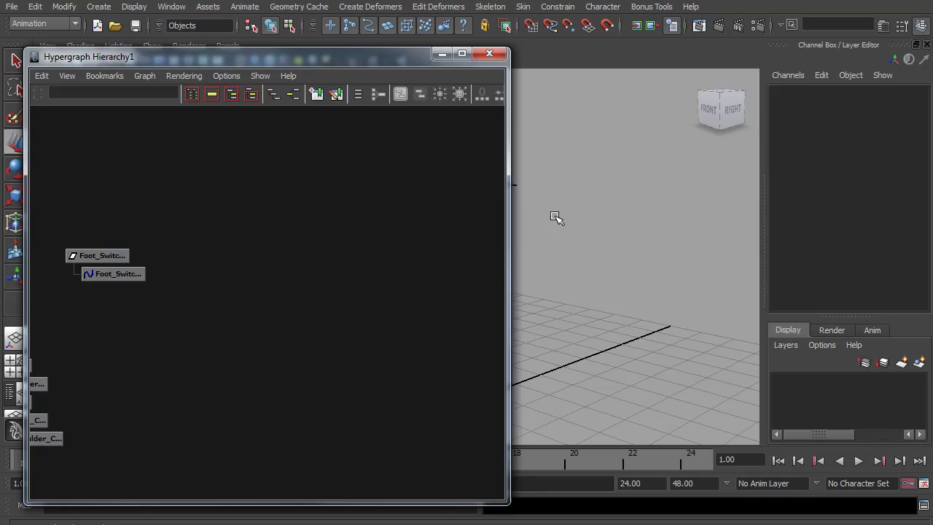
click(489, 54)
Test-rotate the J_Hip_LE_FK and J_Knee_LE_FK cube controls, and undo the rotations.
alt+middle_drag(469, 305, 538, 245)
alt+right_drag(538, 244, 498, 250)
alt+middle_drag(498, 251, 500, 256)
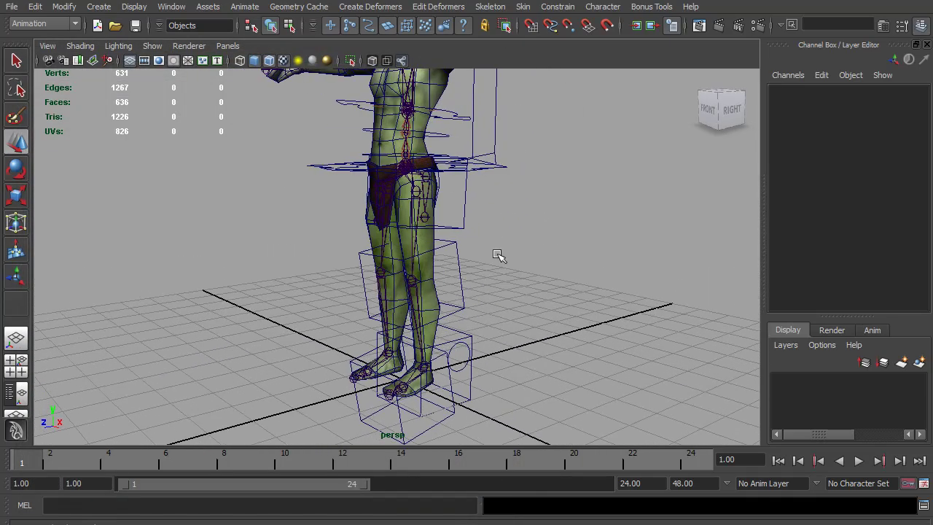
click(464, 216)
key(e)
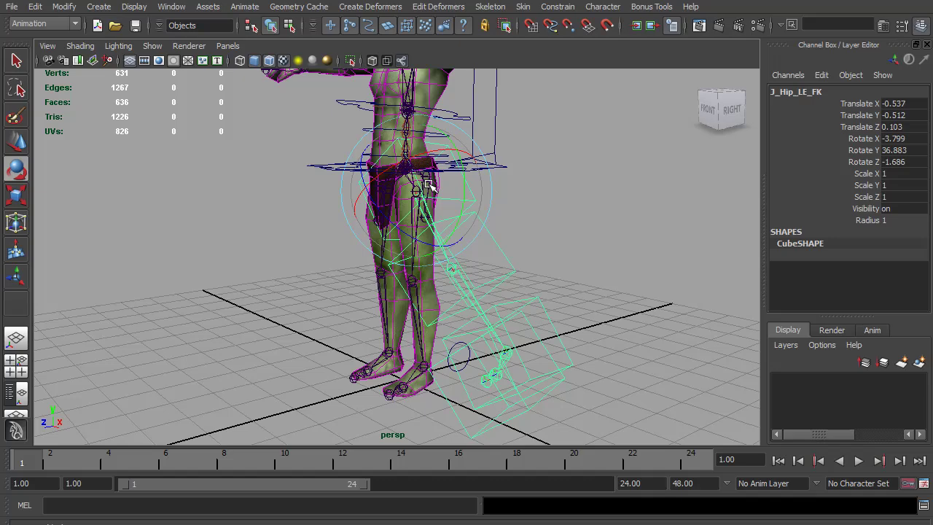
drag(429, 185, 441, 204)
click(460, 295)
drag(455, 335, 458, 336)
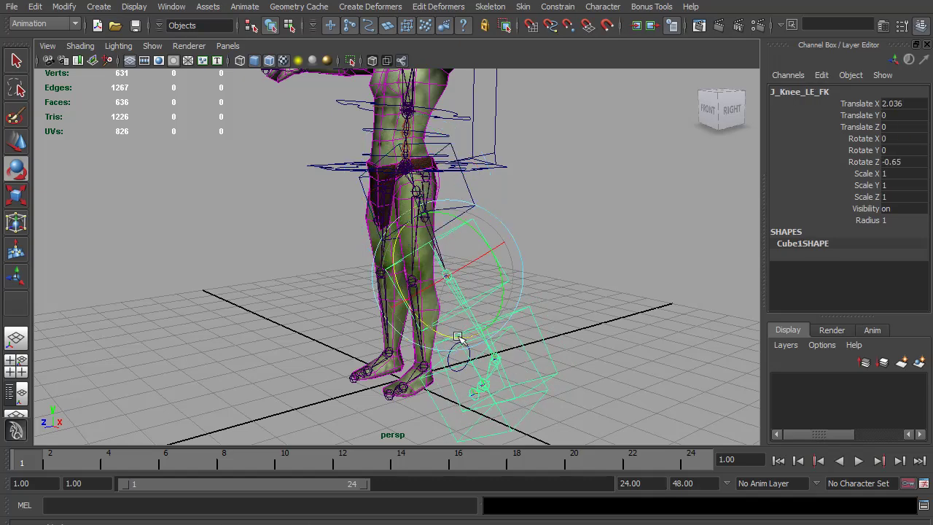
key(ctrl+z)
key(ctrl+z)
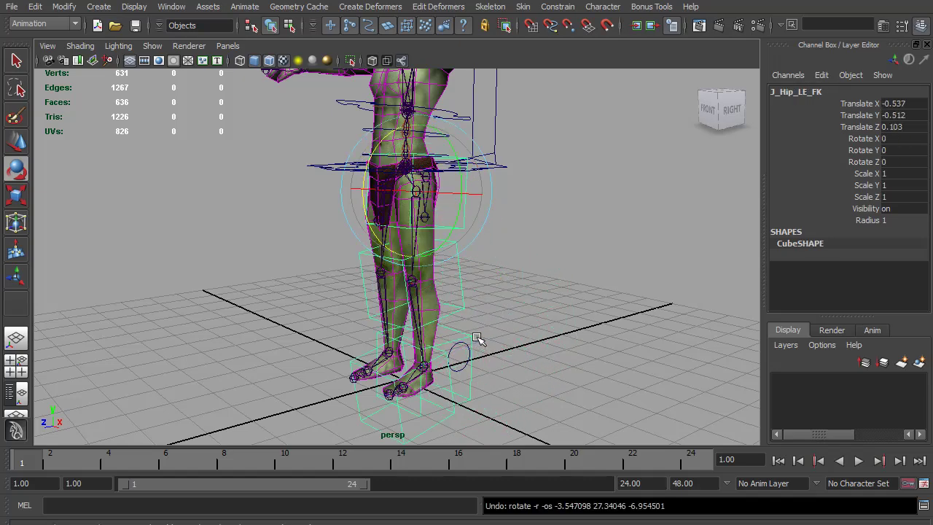
In the side view, lower the hip cube's bottom CVs to just above the knee and its top CVs to the hip joint.
key(space)
drag(386, 281, 448, 280)
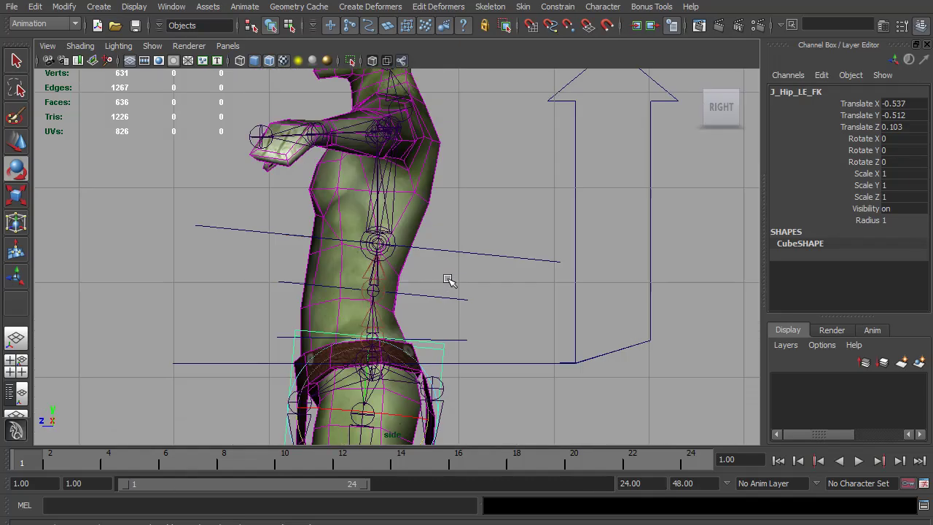
alt+middle_drag(457, 329, 467, 165)
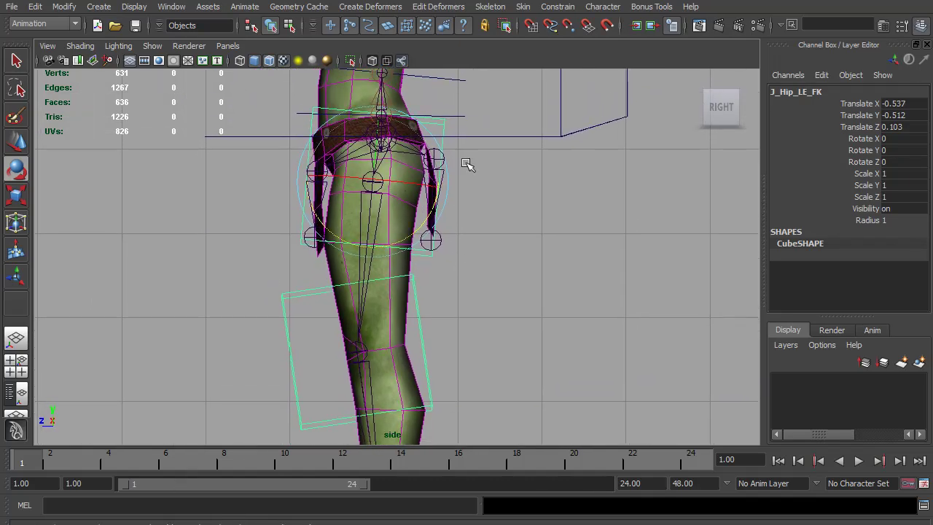
key(F8)
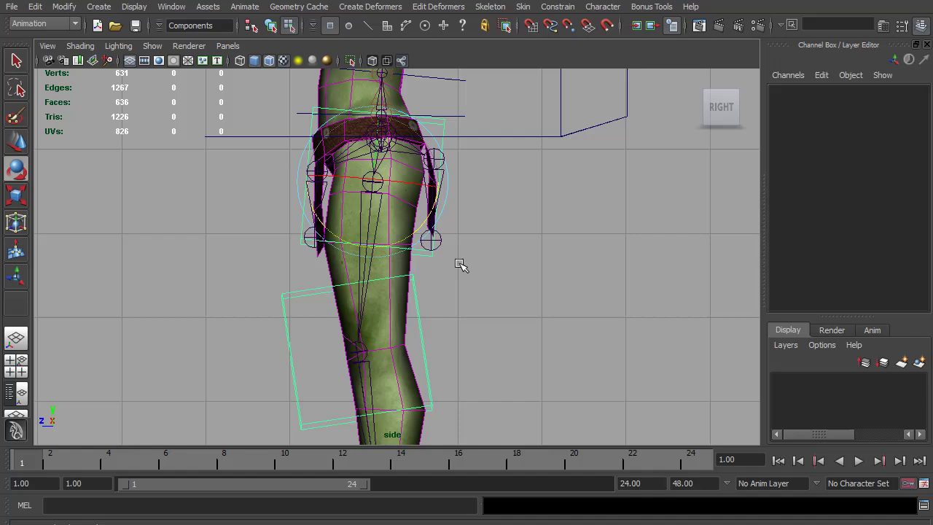
drag(459, 270, 261, 201)
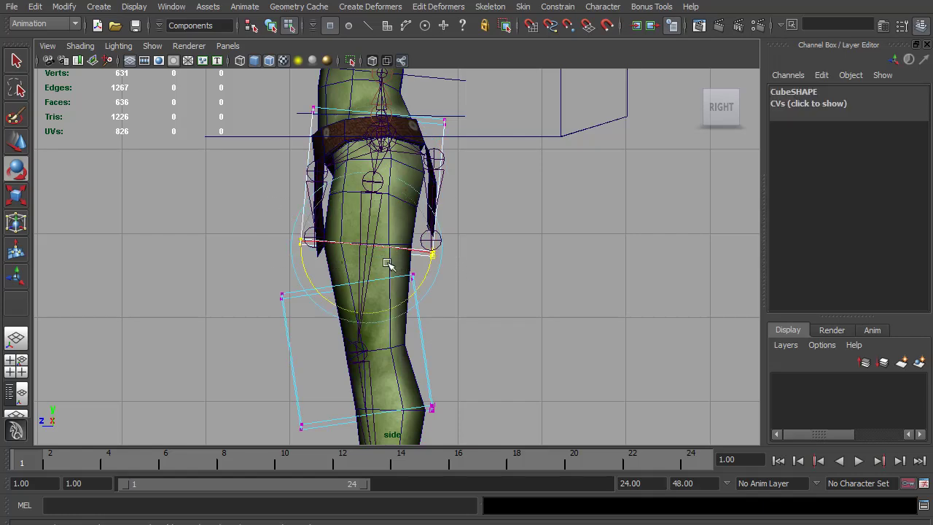
key(w)
drag(365, 286, 372, 380)
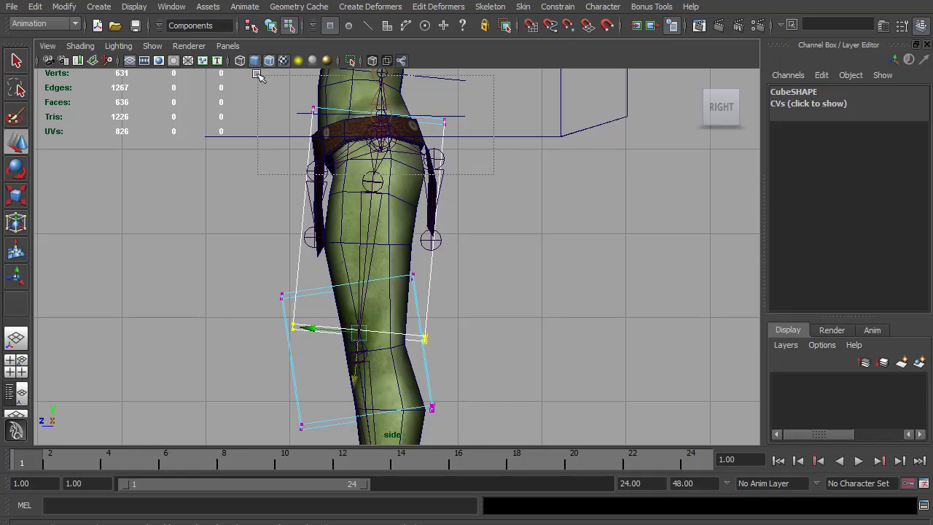
key(ctrl+z)
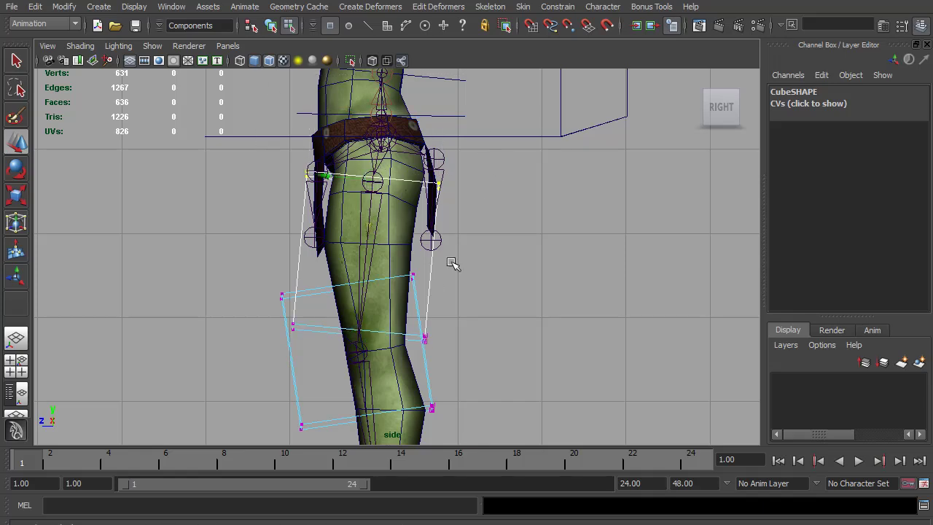
Flatten the ball joint's cube (Cube3SHAPE) by lowering its top CVs and raising its bottom CVs toward the foot.
alt+middle_drag(452, 260, 469, 117)
alt+middle_drag(448, 304, 485, 176)
drag(333, 406, 280, 354)
shift+drag(300, 243, 276, 266)
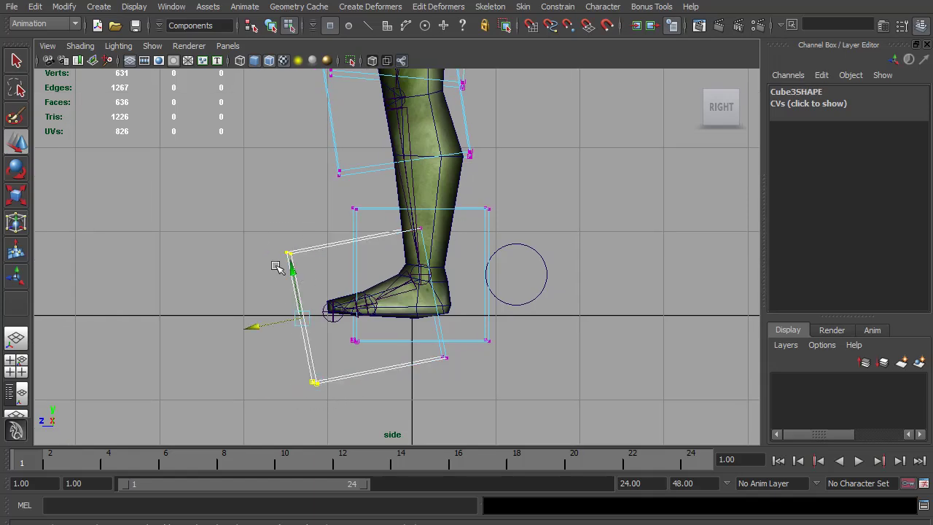
drag(425, 251, 398, 218)
shift+drag(294, 283, 249, 225)
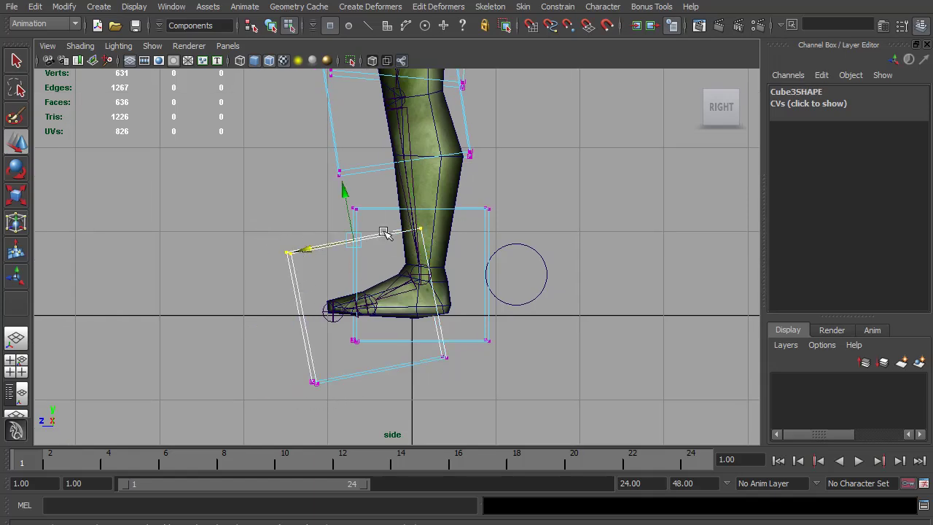
drag(342, 194, 352, 353)
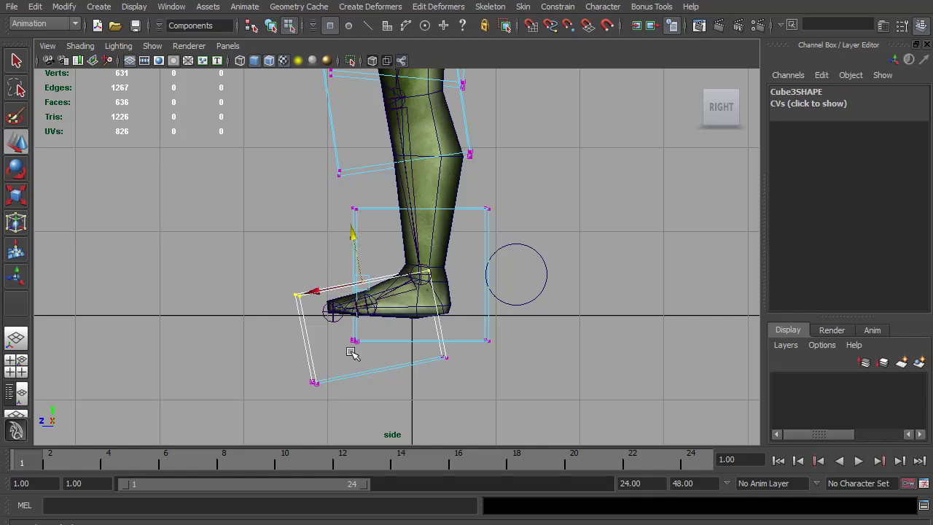
drag(335, 399, 313, 369)
shift+drag(457, 379, 363, 276)
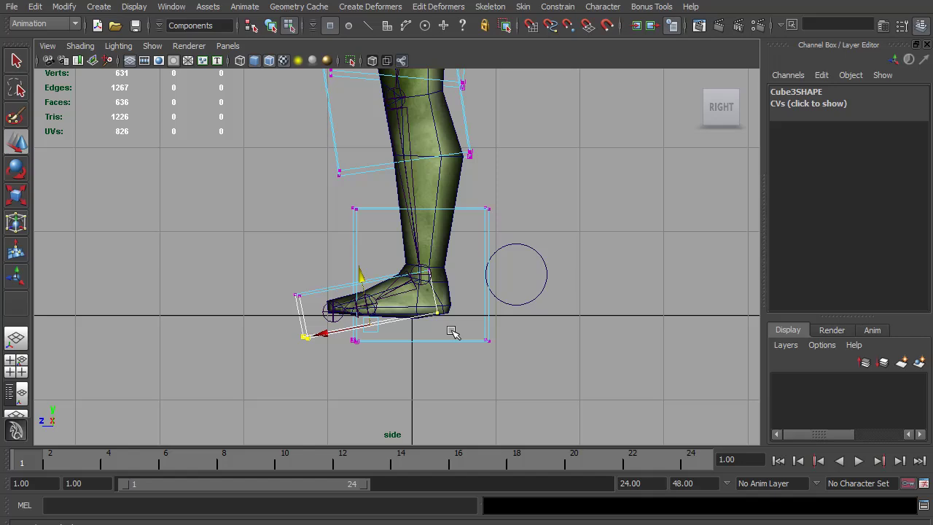
Shorten the ball joint's cube by moving its rear CVs forward and its front CVs back around the toes.
drag(452, 332, 393, 247)
drag(388, 297, 329, 306)
drag(326, 357, 250, 269)
Reduce the ankle cube's height by raising its bottom CVs to the floor line and lowering its top CVs to just above the ankle.
drag(257, 325, 503, 364)
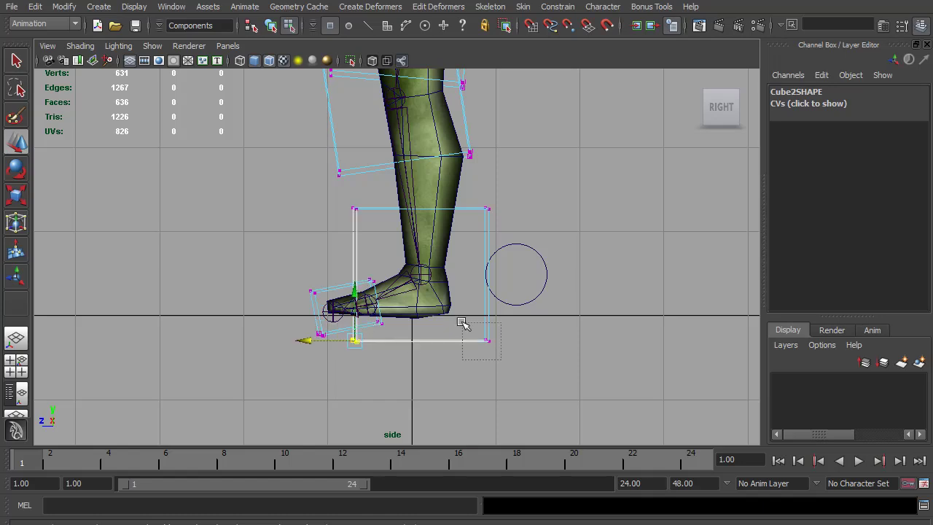
drag(412, 315, 413, 292)
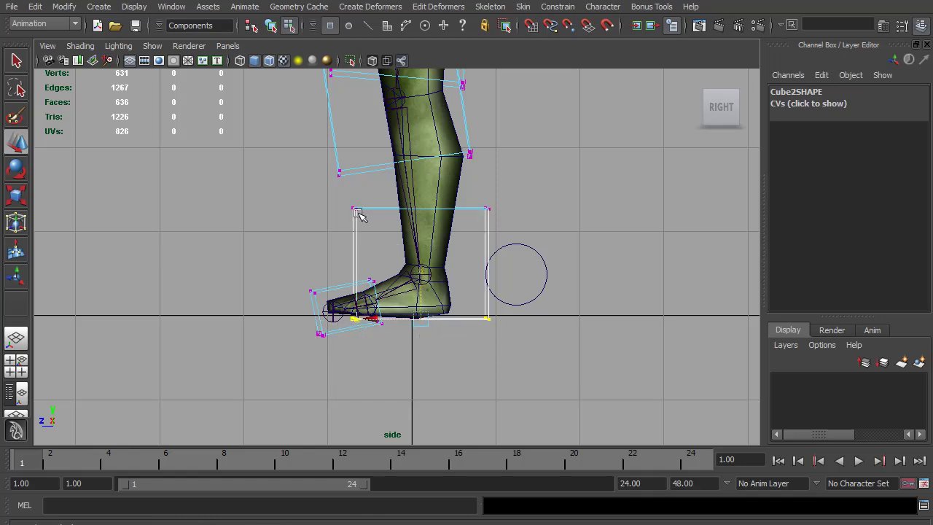
drag(349, 217, 362, 192)
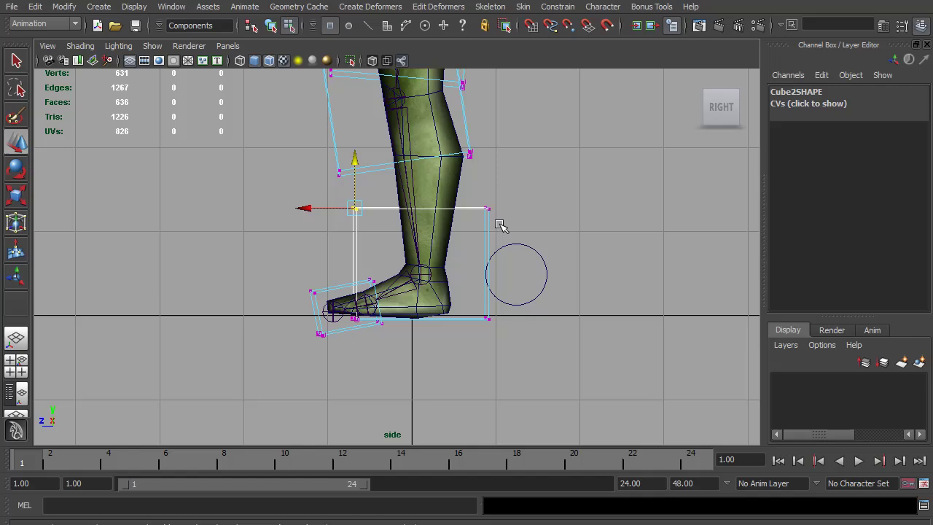
shift+drag(501, 226, 467, 194)
drag(417, 170, 433, 218)
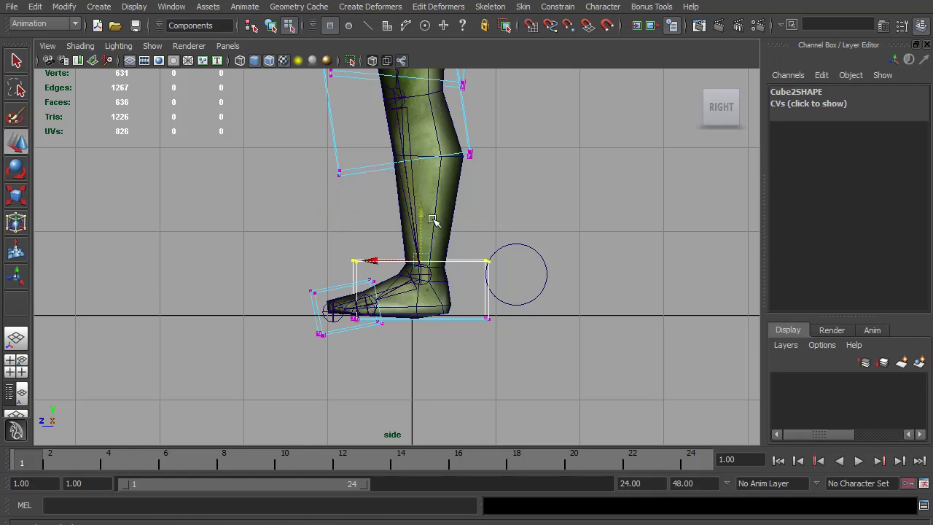
Pull the ankle cube's rear CVs in to the heel and its front CVs to the ball cube, then raise the toe cube's lower front corner.
drag(511, 334, 459, 236)
drag(446, 289, 419, 288)
click(362, 264)
drag(358, 260, 378, 268)
drag(364, 328, 339, 316)
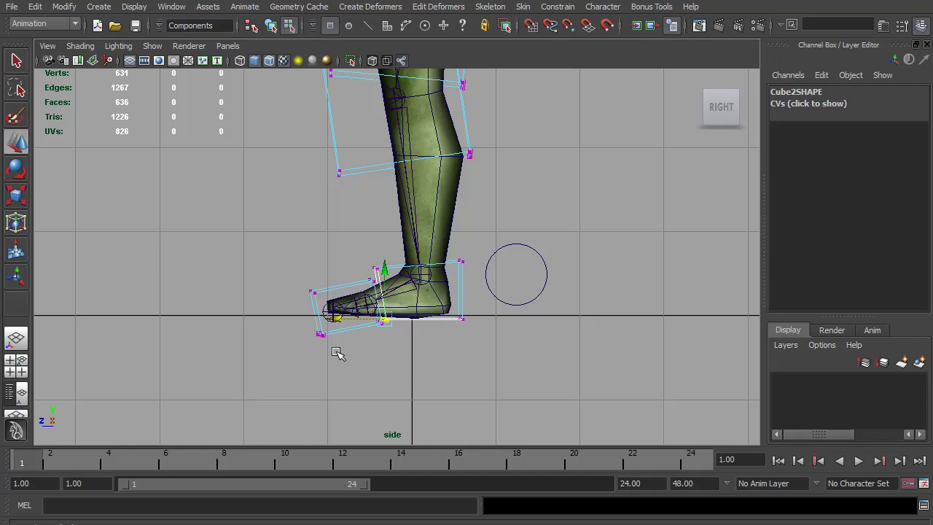
click(319, 316)
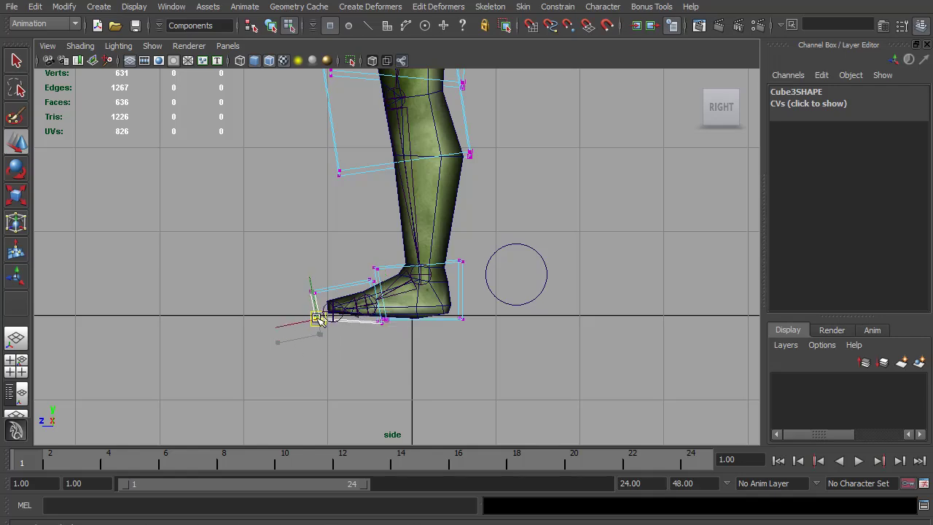
Stretch the knee cube (Cube1SHAPE) down to just above the ankle and pull its lower front CVs in toward the shin.
alt+middle_drag(420, 198, 364, 306)
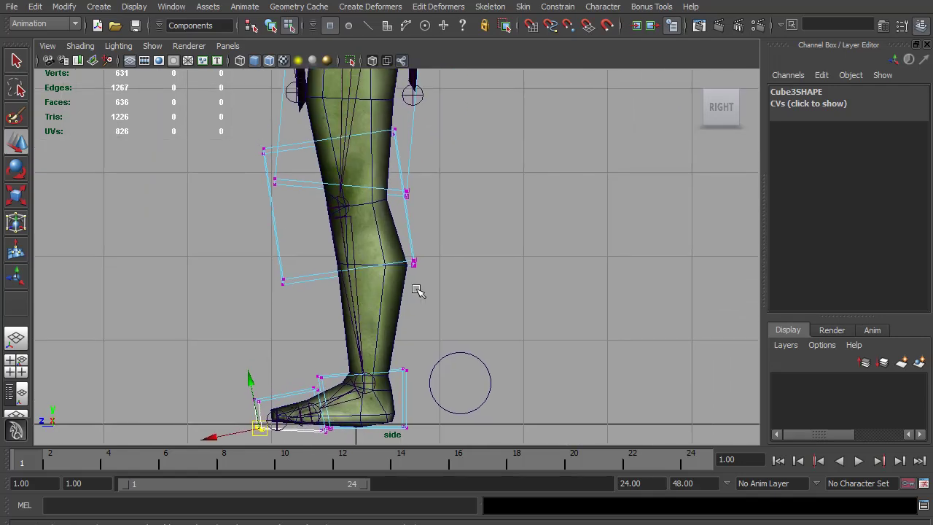
drag(419, 291, 245, 236)
middle_drag(358, 303, 319, 374)
mouse_move(306, 374)
mouse_down()
mouse_move(268, 341)
mouse_move(296, 366)
mouse_up()
drag(441, 352, 367, 353)
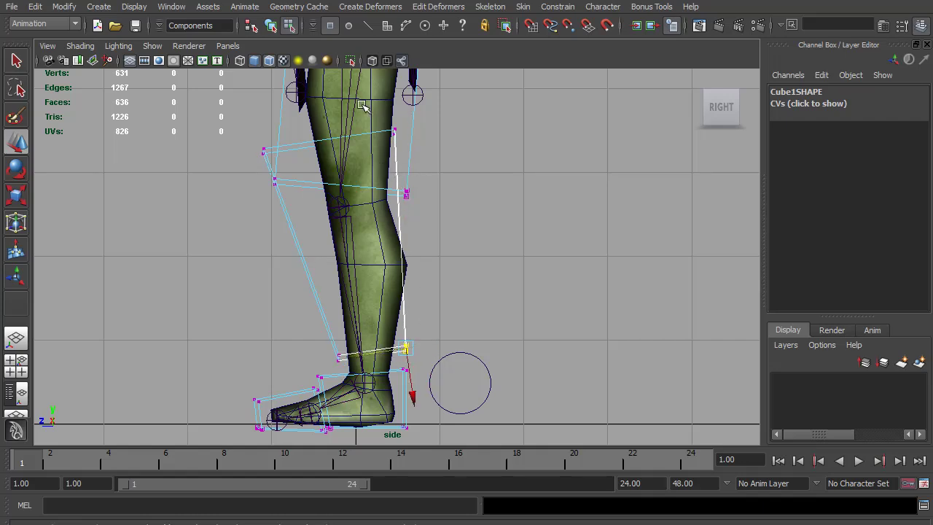
Lower the knee cube's top CVs to the knee, and pull its upper front and the hip cube's lower front CVs toward the leg.
drag(362, 106, 361, 105)
shift+drag(291, 173, 258, 143)
drag(336, 188, 353, 216)
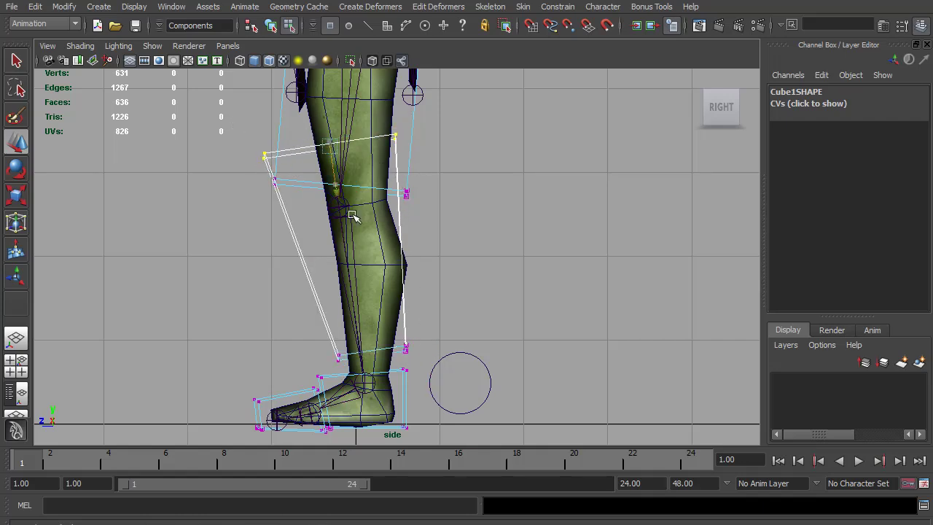
middle_drag(352, 217, 371, 255)
mouse_move(258, 226)
mouse_down()
mouse_move(239, 209)
mouse_move(264, 227)
mouse_up()
drag(284, 195, 264, 182)
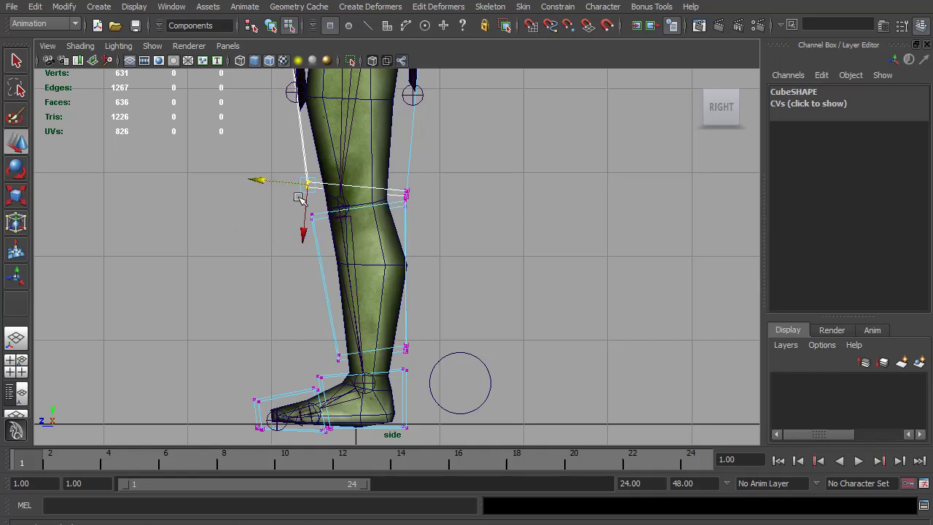
In the front view, narrow all four leg cubes by moving their inner CVs outward and their outer CVs inward around the left leg.
alt+middle_drag(387, 164, 395, 276)
key(space)
drag(403, 273, 413, 299)
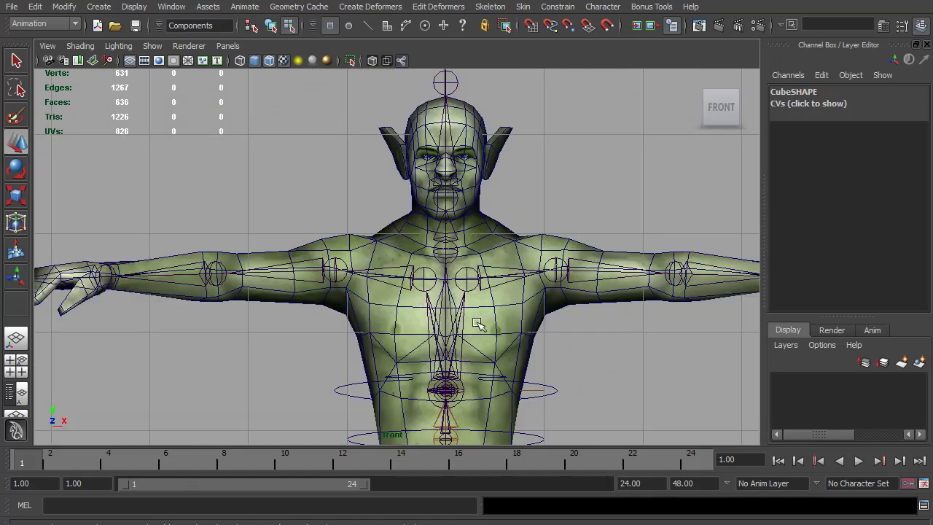
alt+middle_drag(476, 323, 476, 173)
scroll(458, 204, down, 5)
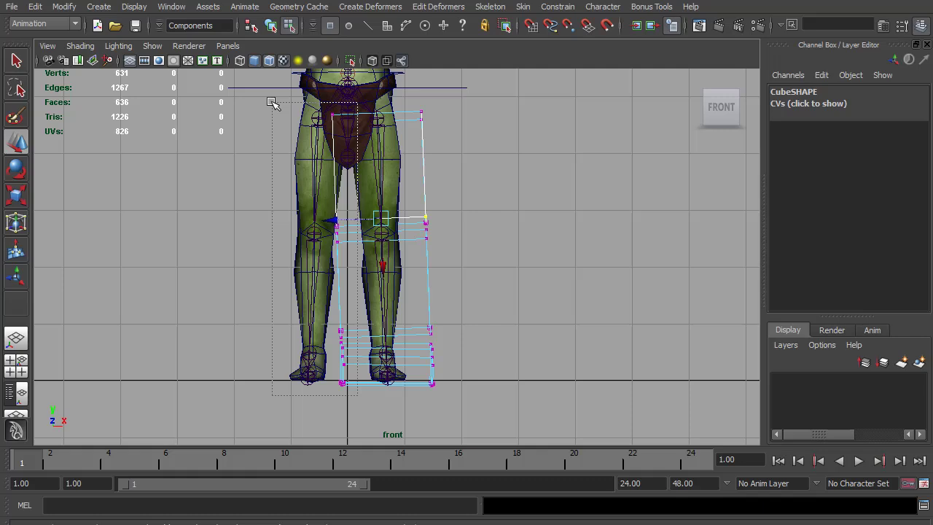
drag(271, 100, 357, 395)
drag(292, 251, 312, 251)
drag(469, 403, 400, 113)
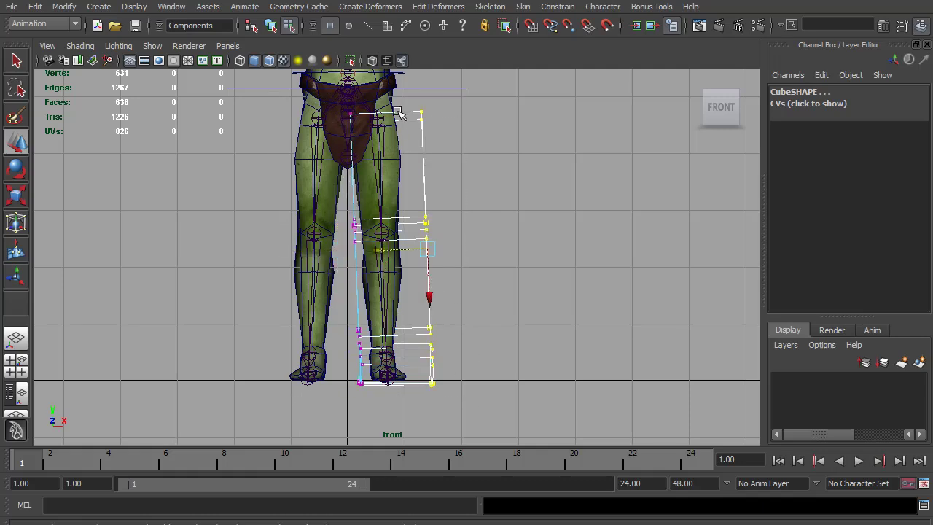
drag(393, 248, 374, 248)
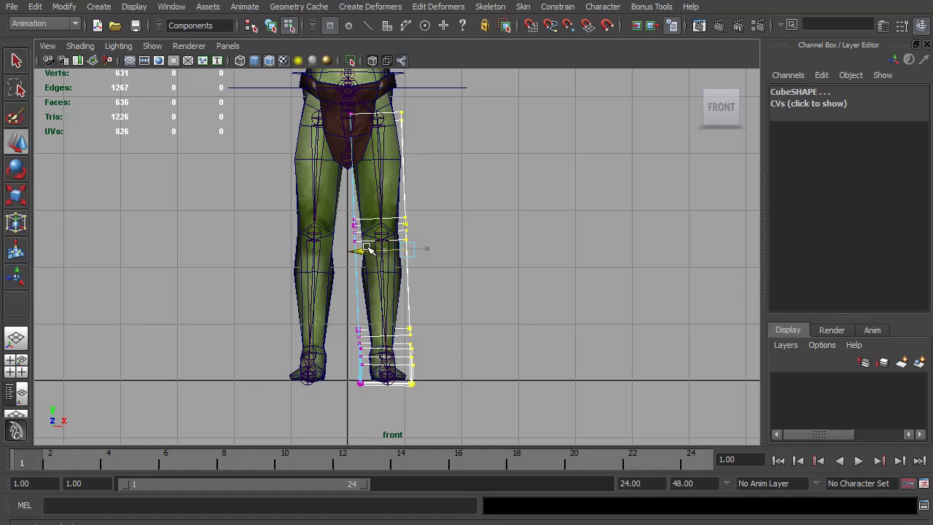
In the perspective view, pull the ankle cube's outer rear CVs inward to the side of the heel.
key(space)
drag(475, 250, 474, 225)
alt+drag(515, 278, 568, 285)
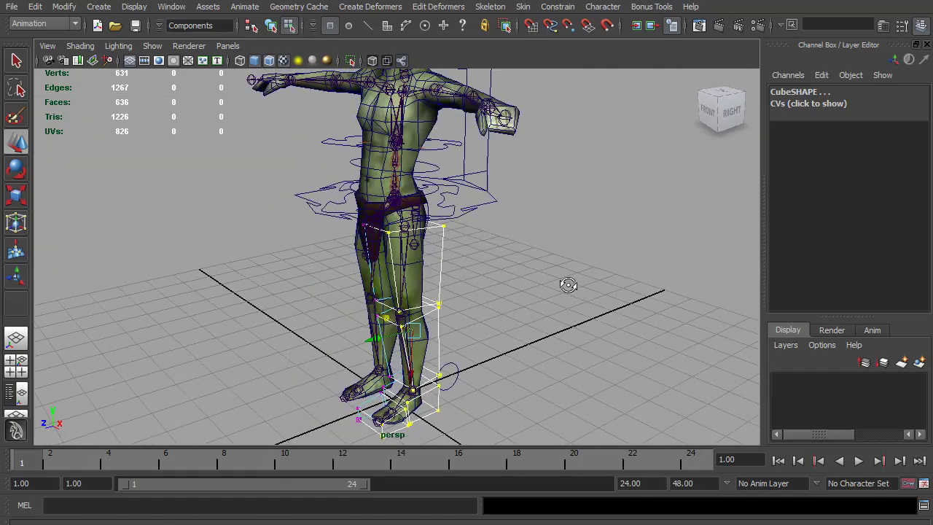
alt+middle_drag(445, 328, 420, 201)
alt+right_drag(419, 202, 542, 233)
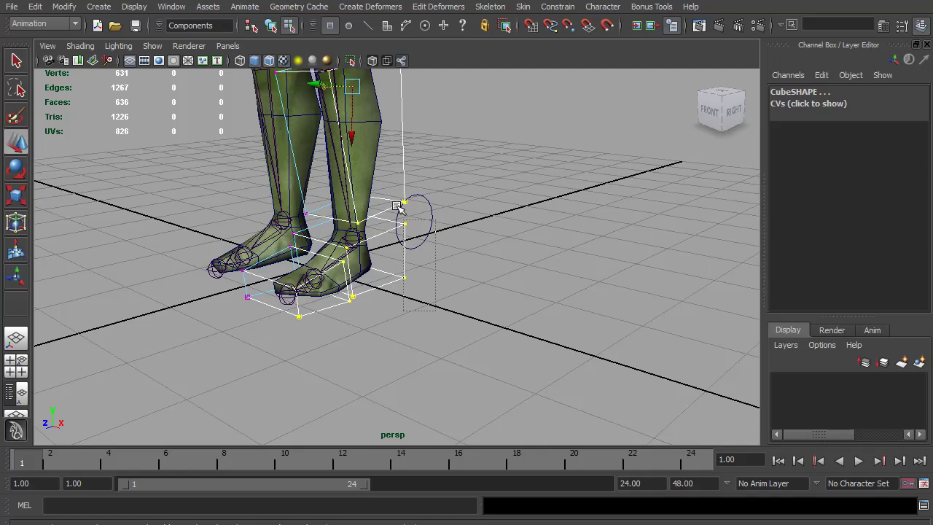
drag(390, 211, 391, 210)
drag(376, 243, 473, 273)
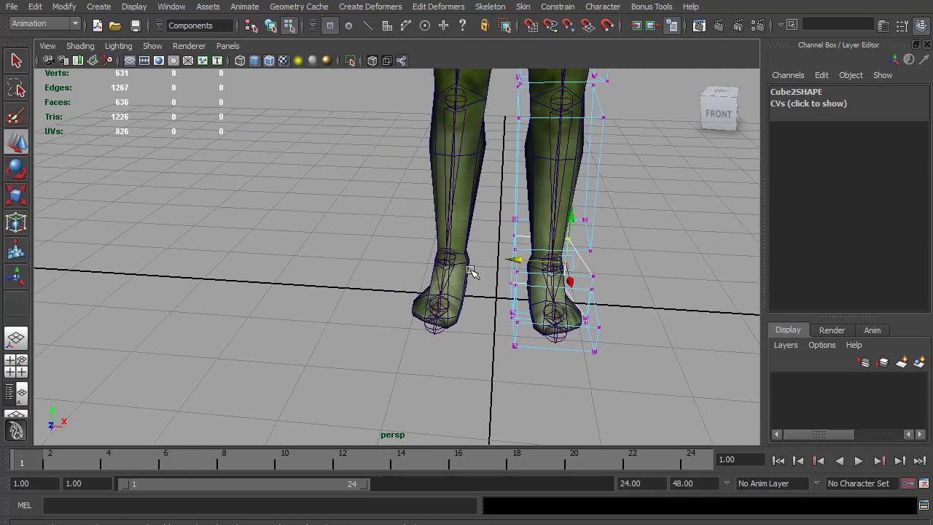
Shift the inner front CVs of the ankle and ball cubes closer to the left foot, checking the remaining foot CVs.
alt+middle_drag(474, 273, 423, 208)
alt+drag(422, 209, 428, 306)
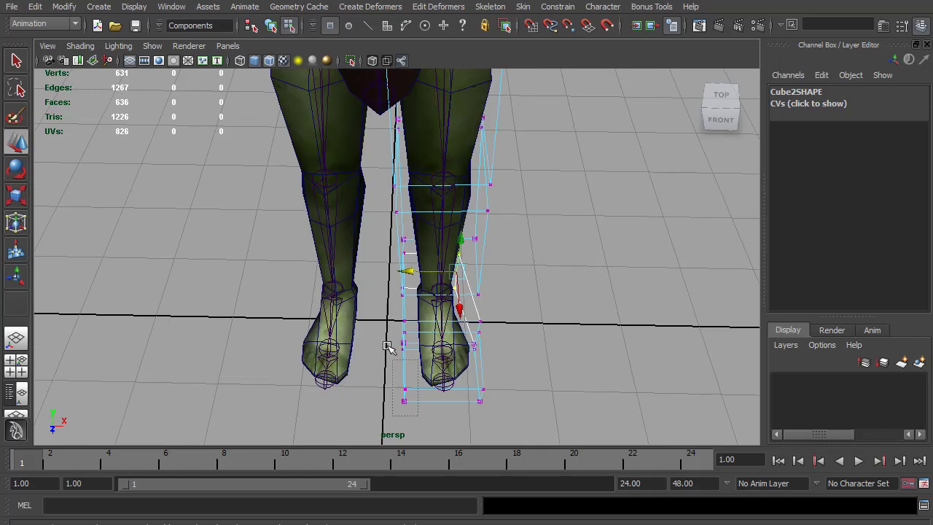
drag(387, 347, 369, 358)
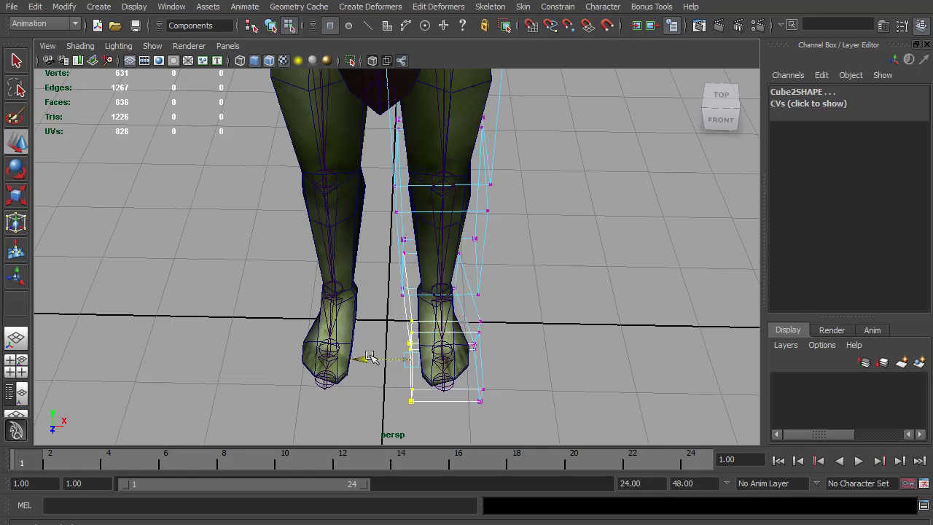
drag(502, 416, 440, 396)
alt+drag(423, 312, 405, 246)
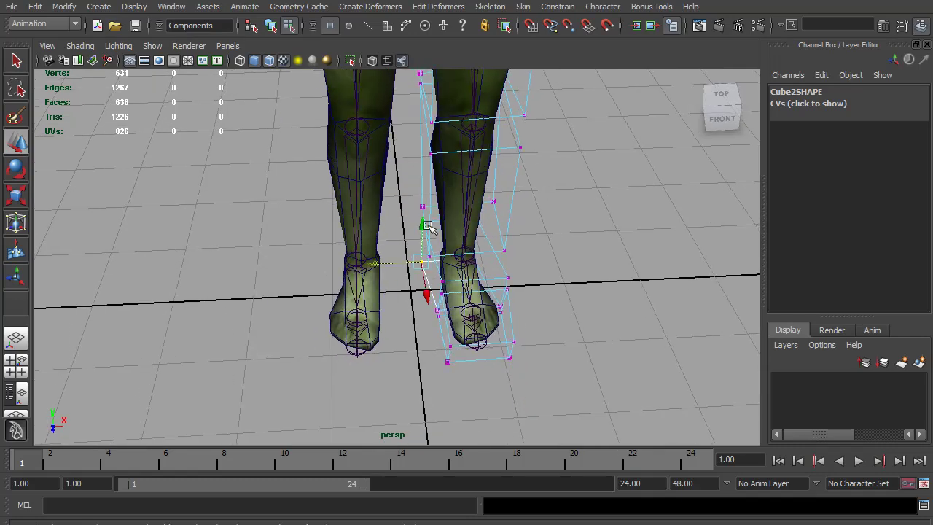
shift+drag(430, 218, 466, 330)
alt+middle_drag(467, 331, 503, 388)
alt+right_drag(503, 389, 438, 312)
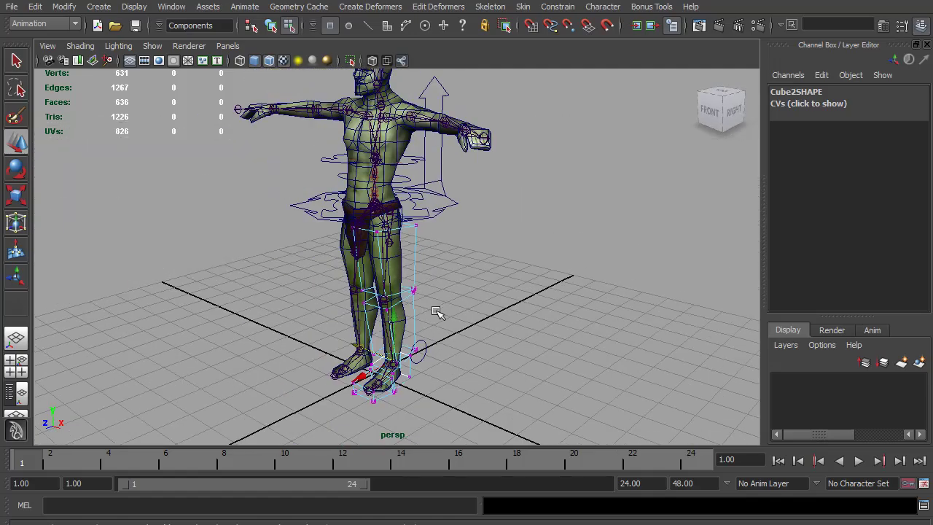
Deselect the CVs, return to object selection mode and open the Hypergraph.
alt+drag(437, 312, 422, 299)
alt+middle_drag(422, 298, 433, 262)
click(469, 242)
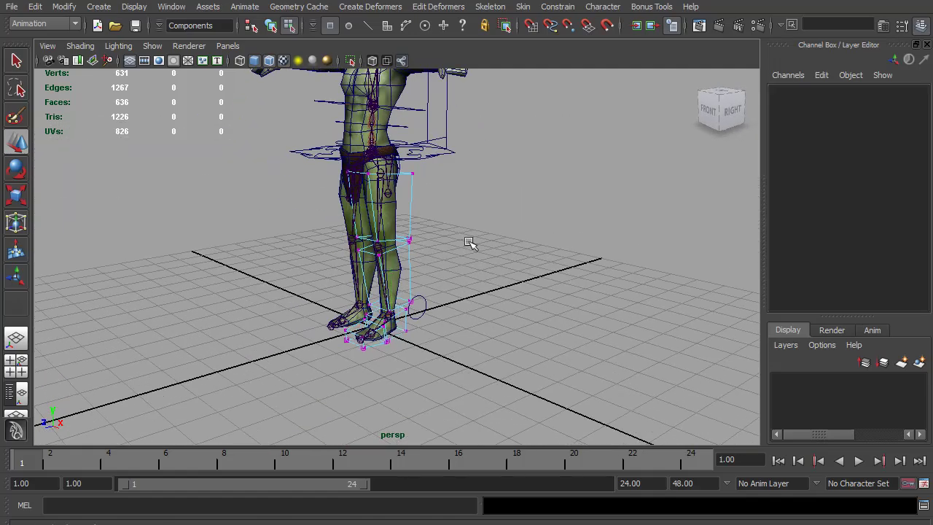
key(F8)
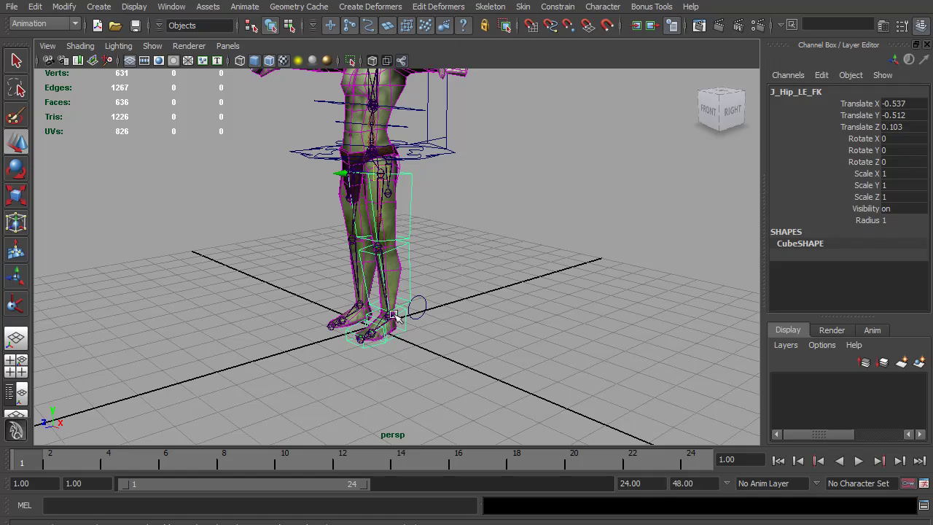
click(172, 9)
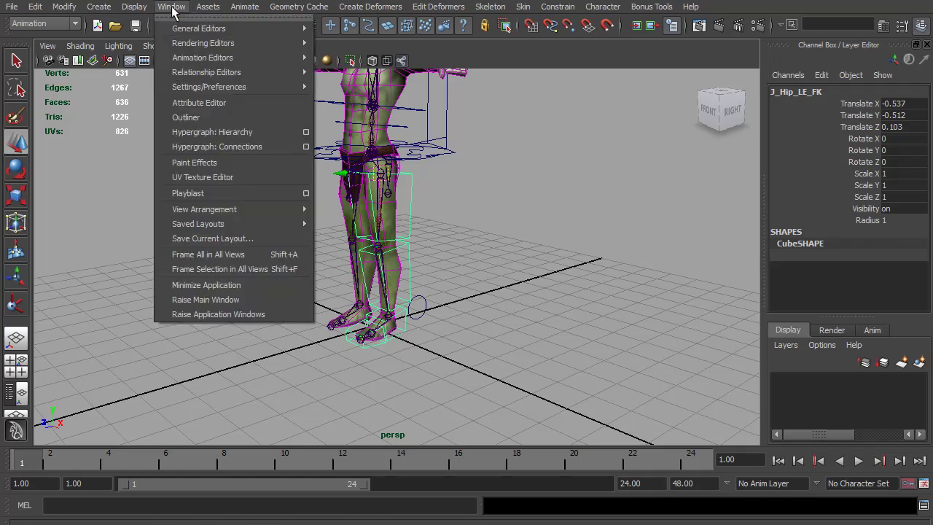
click(227, 139)
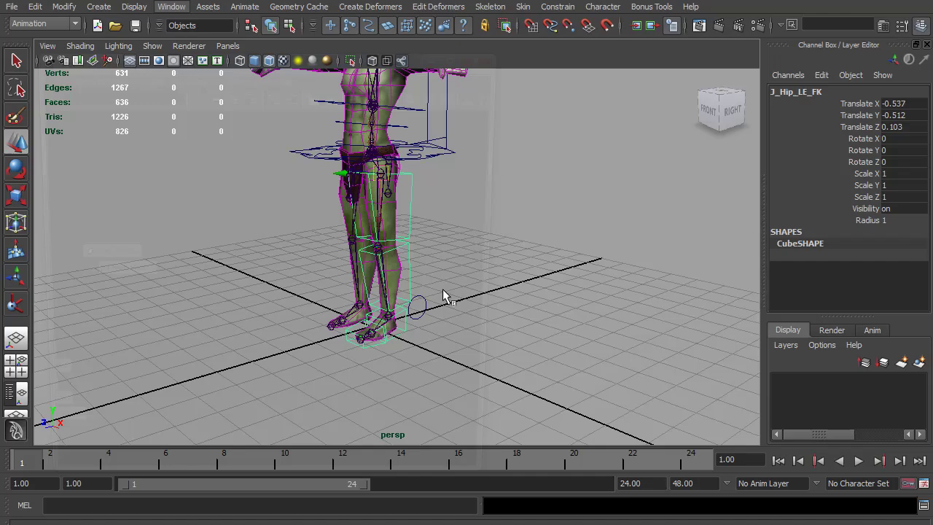
Create an IK handle from J_Hip_LE_IK to J_Ankle_LE_IK using the ikRPsolver.
alt+middle_drag(227, 347, 307, 218)
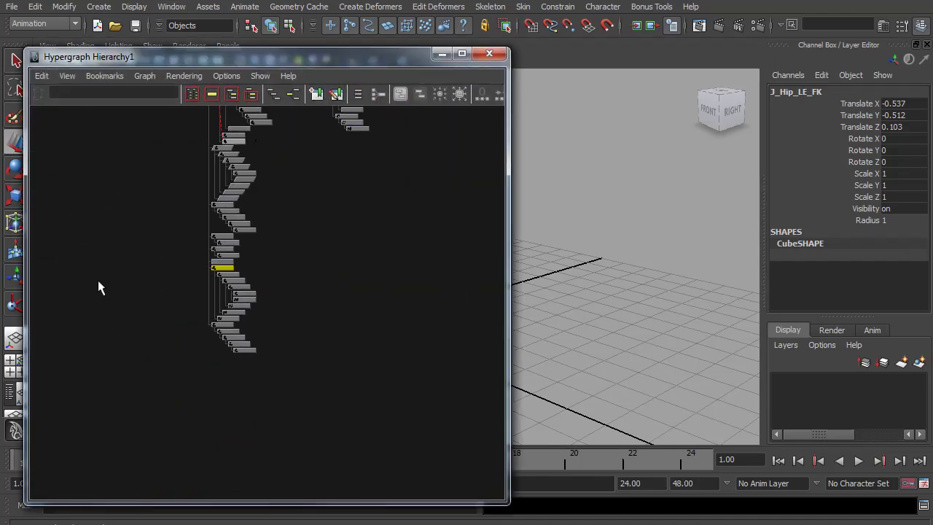
alt+right_drag(98, 287, 318, 302)
alt+middle_drag(319, 302, 365, 219)
alt+right_drag(175, 293, 243, 293)
alt+middle_drag(243, 293, 305, 285)
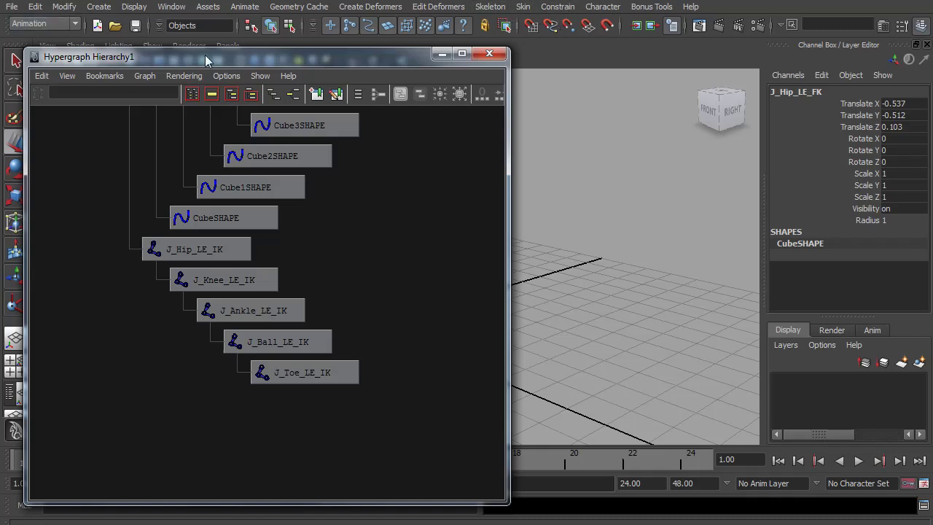
click(489, 7)
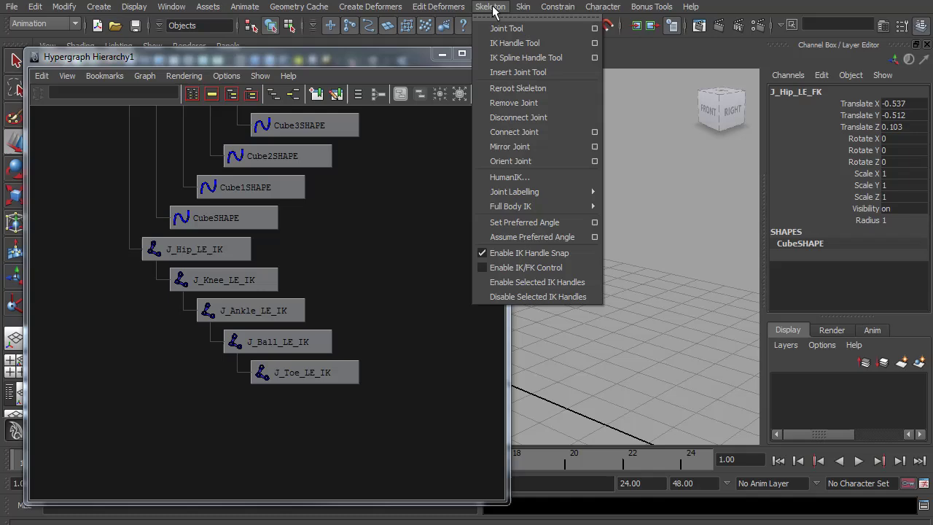
click(596, 48)
drag(208, 59, 458, 31)
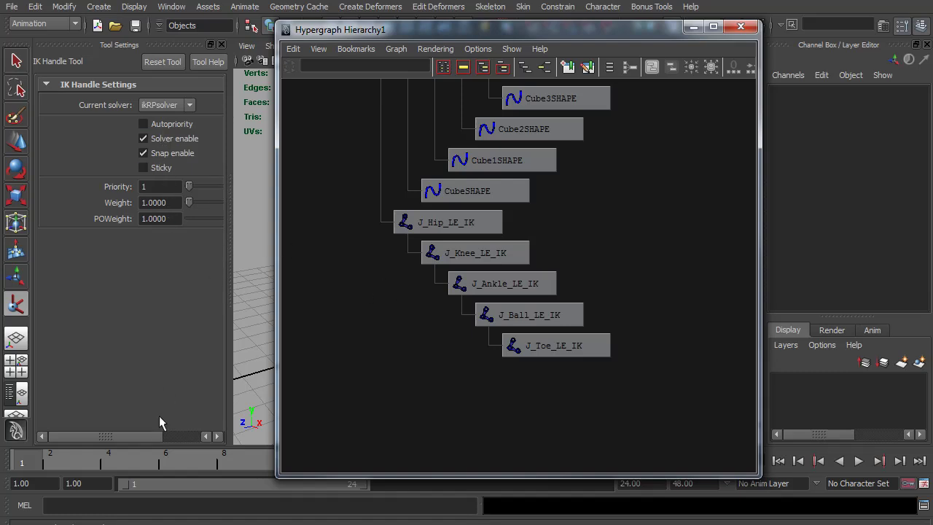
click(467, 217)
click(446, 225)
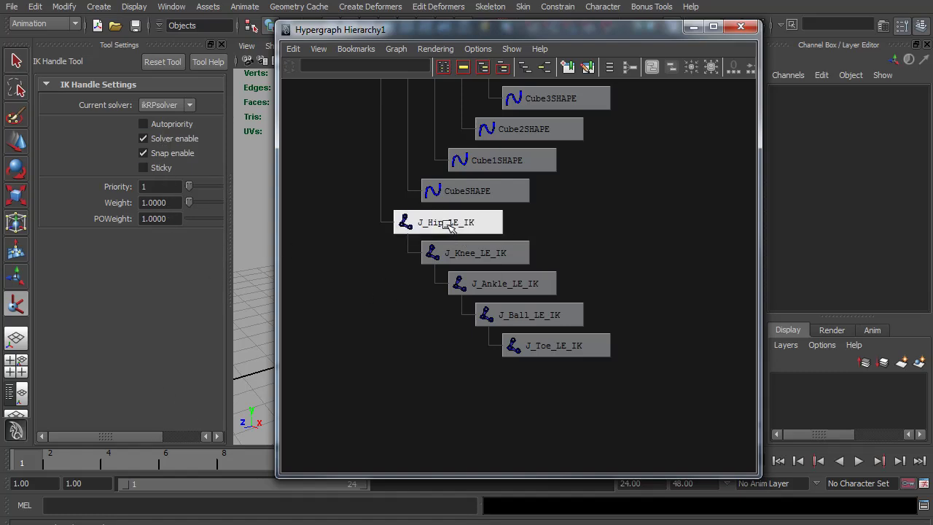
click(442, 226)
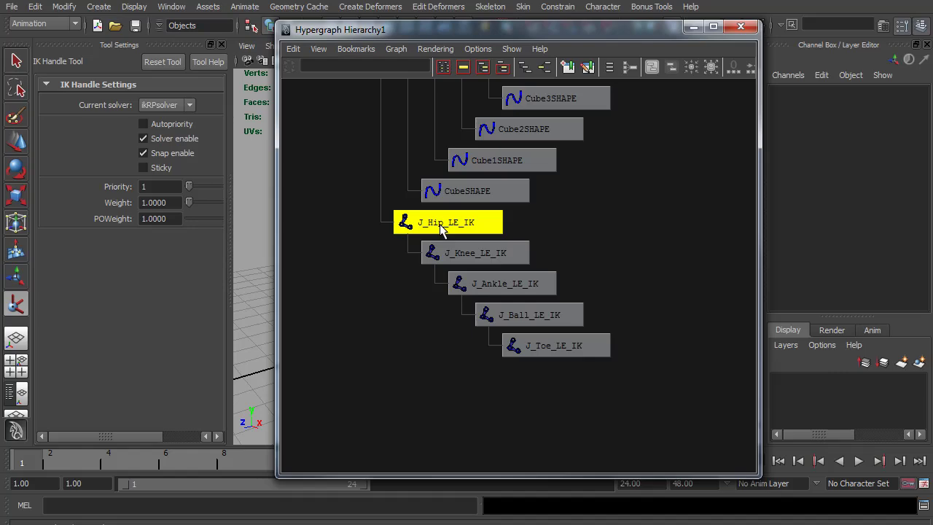
click(507, 286)
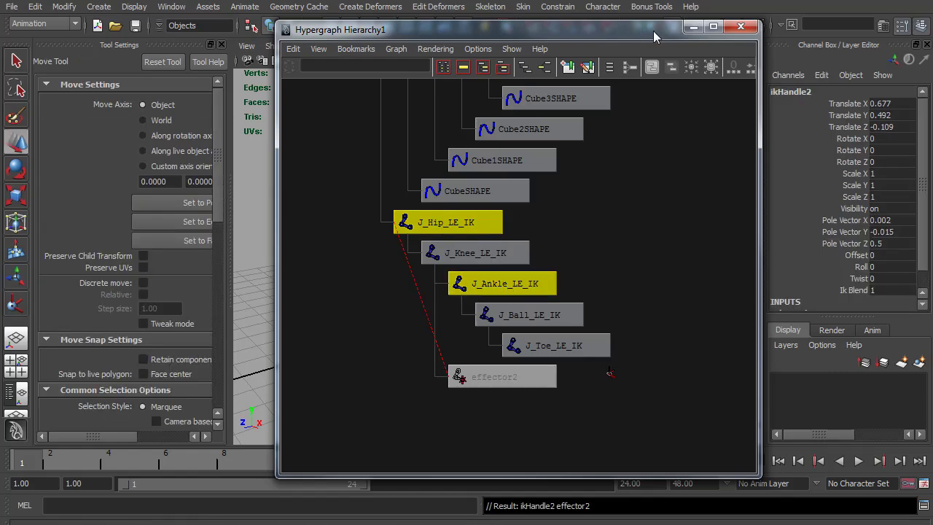
Test the hip-to-ankle IK handle by moving it upward, undo the move and return to the Hypergraph.
click(693, 27)
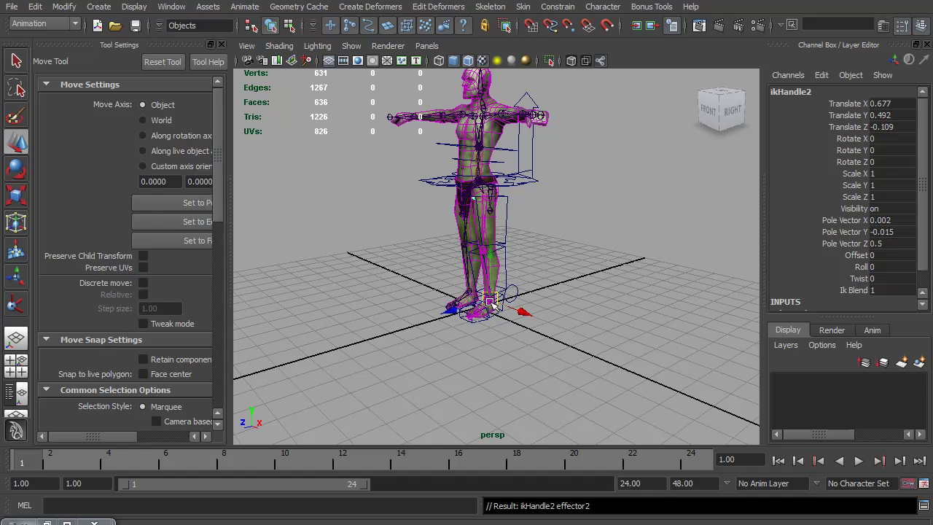
drag(490, 302, 504, 274)
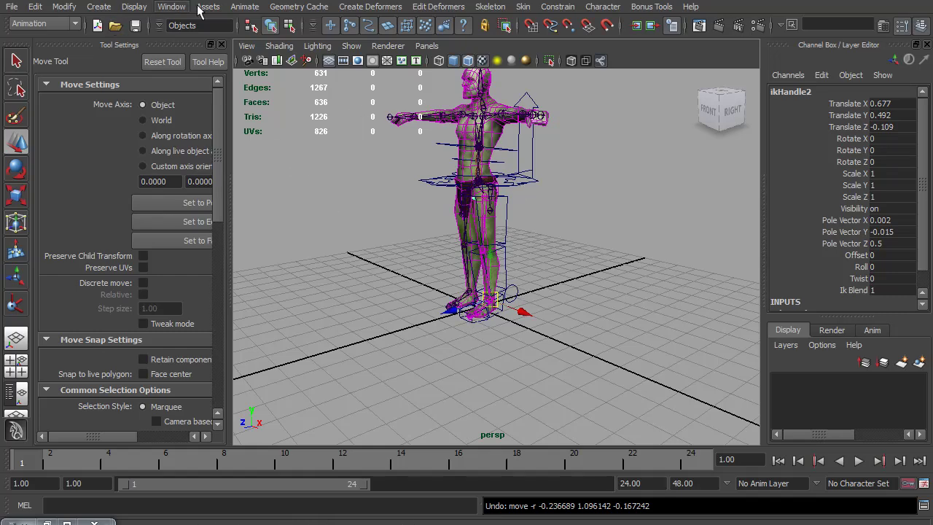
click(172, 7)
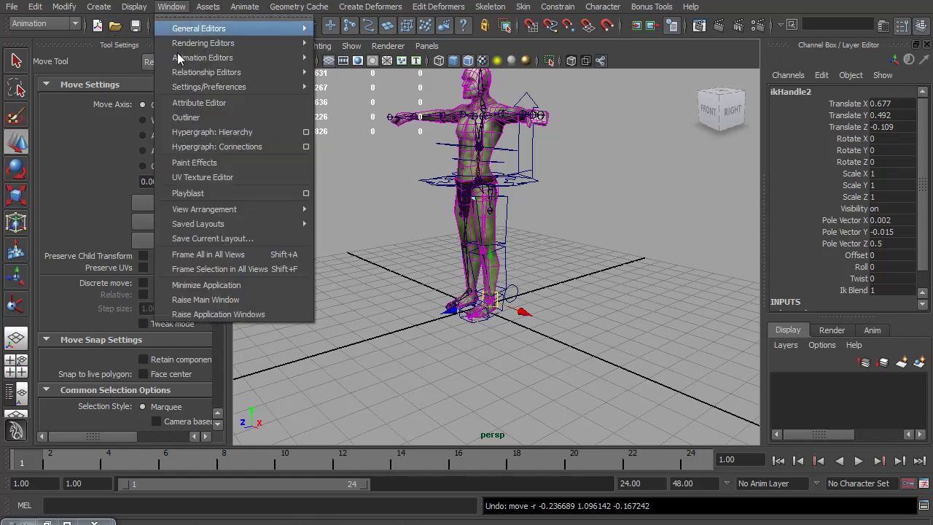
click(204, 130)
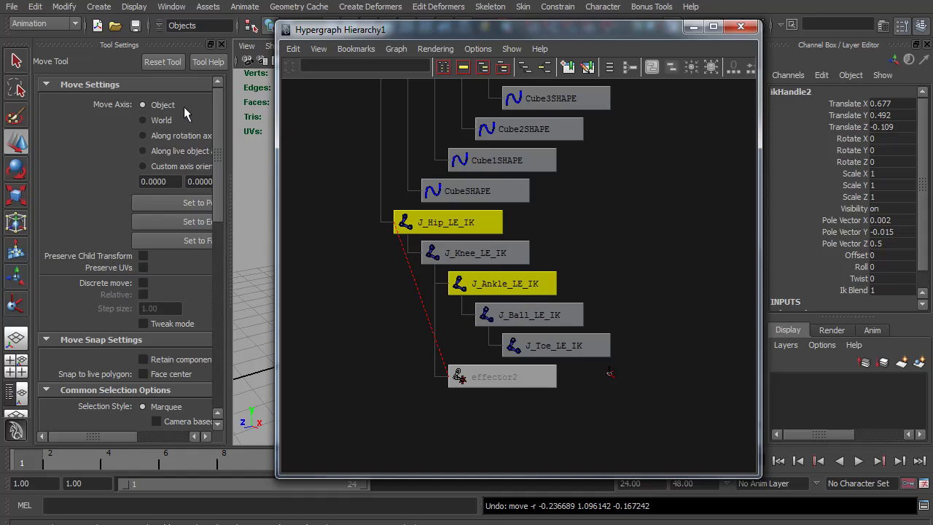
Switch the IK Handle tool to the ikSCsolver and create a handle from J_Ankle_LE_IK to J_Ball_LE_IK.
click(18, 304)
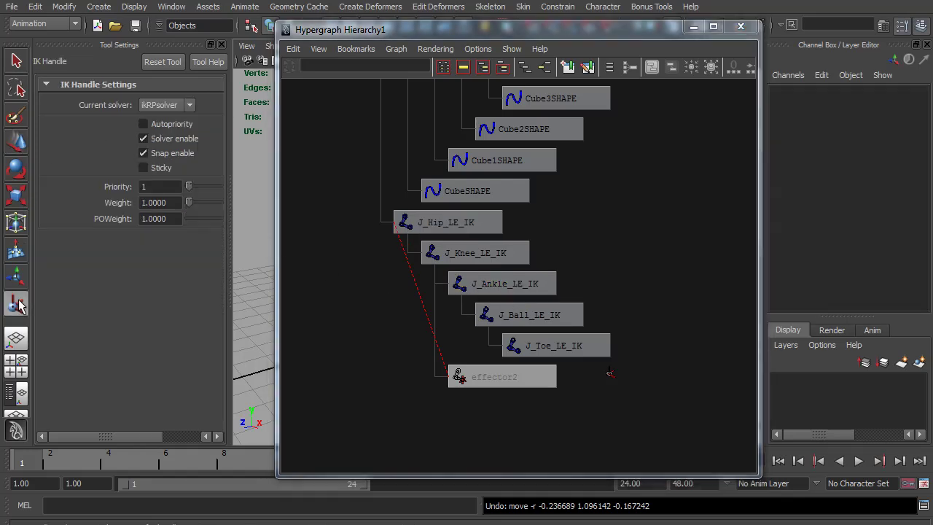
click(188, 106)
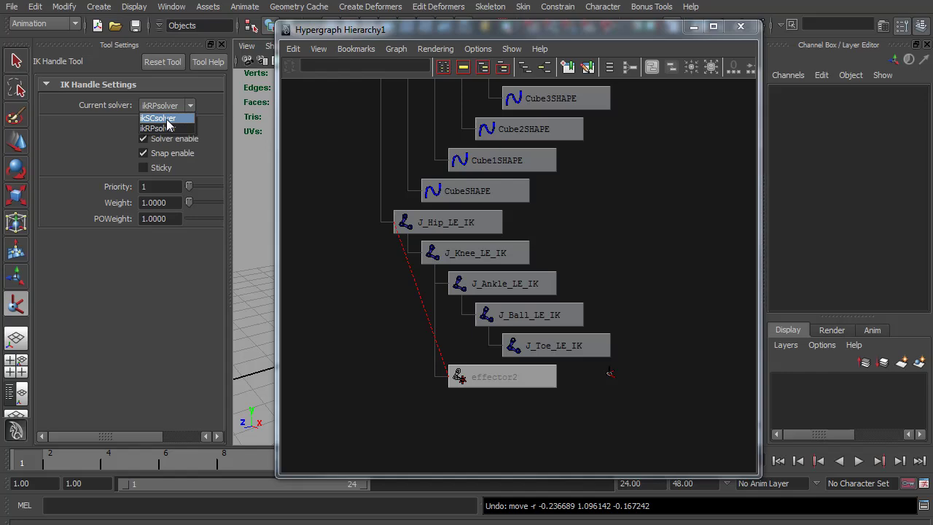
click(162, 124)
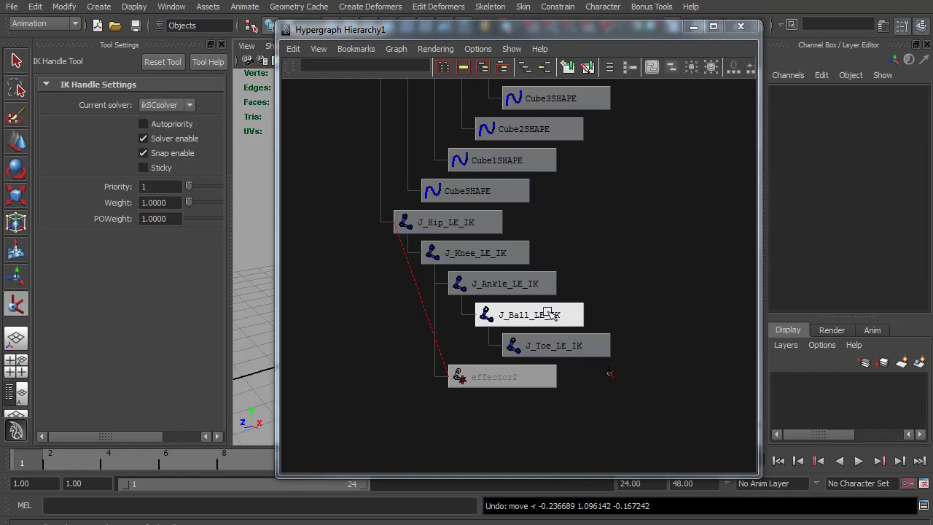
click(508, 287)
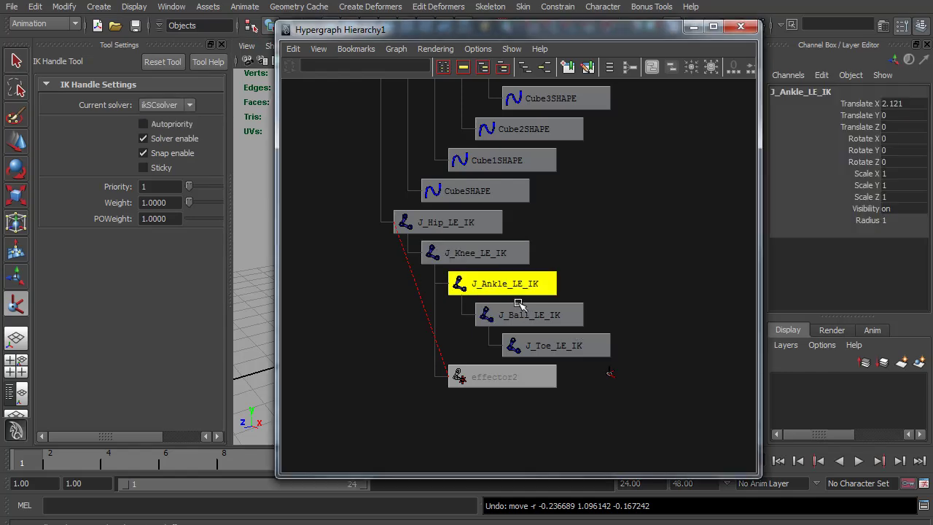
click(510, 315)
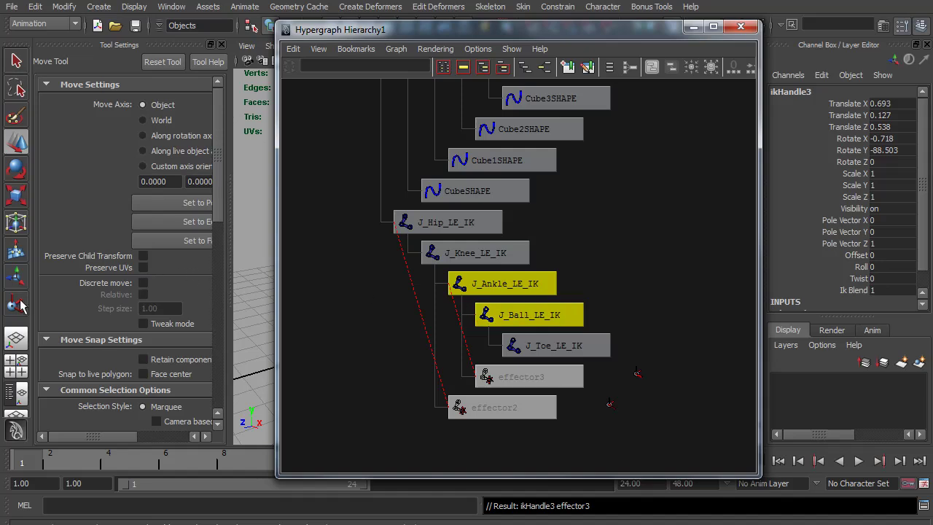
Create another ikSCsolver handle from J_Ball_LE_IK to J_Toe_LE_IK.
click(16, 306)
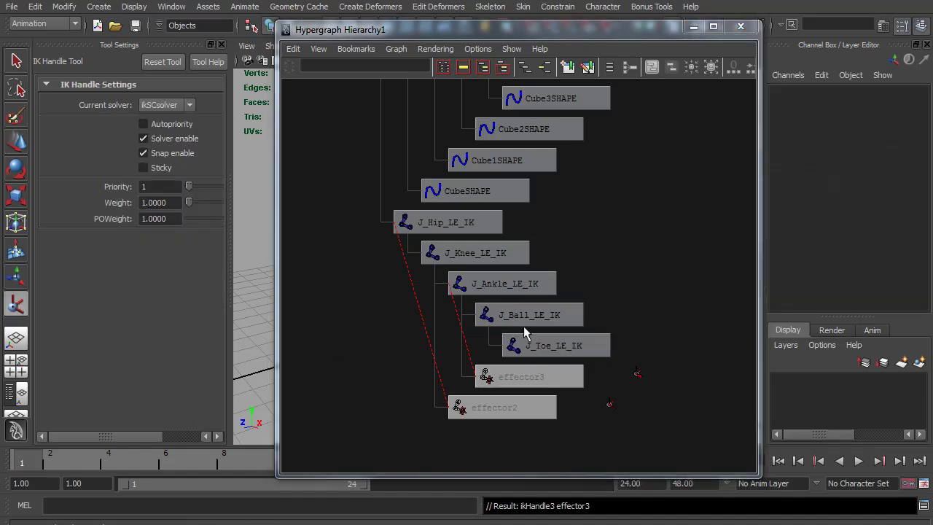
click(523, 316)
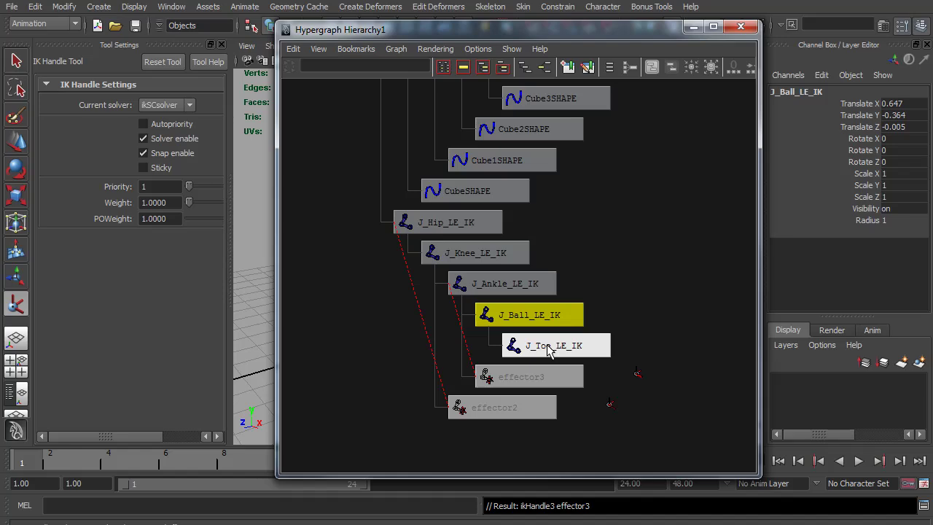
click(546, 348)
Test the left leg's IK by moving the ankle handle in the perspective view, undo the move and clear the selection.
click(694, 27)
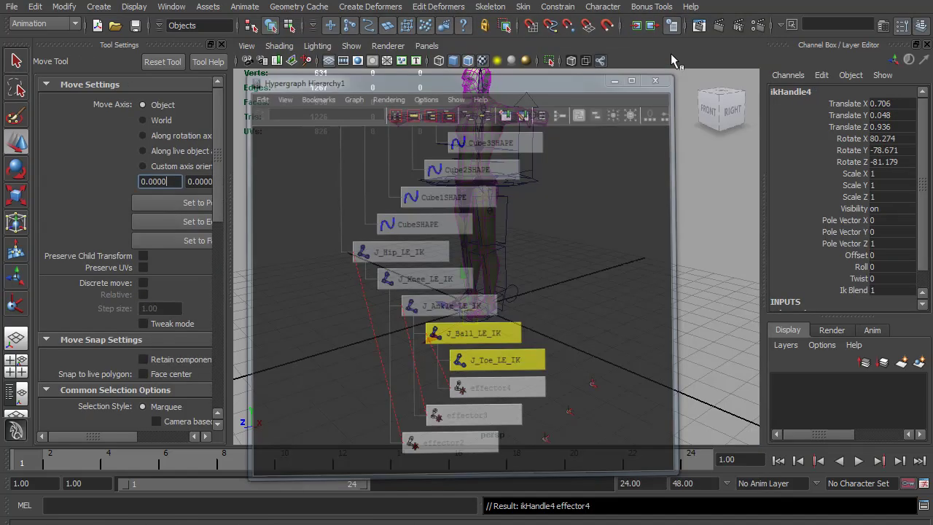
scroll(477, 309, up, 4)
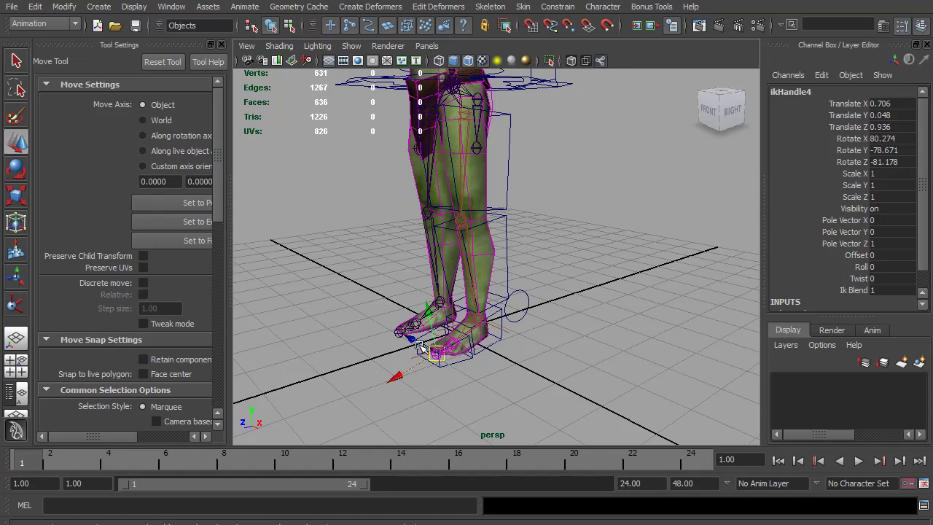
click(478, 318)
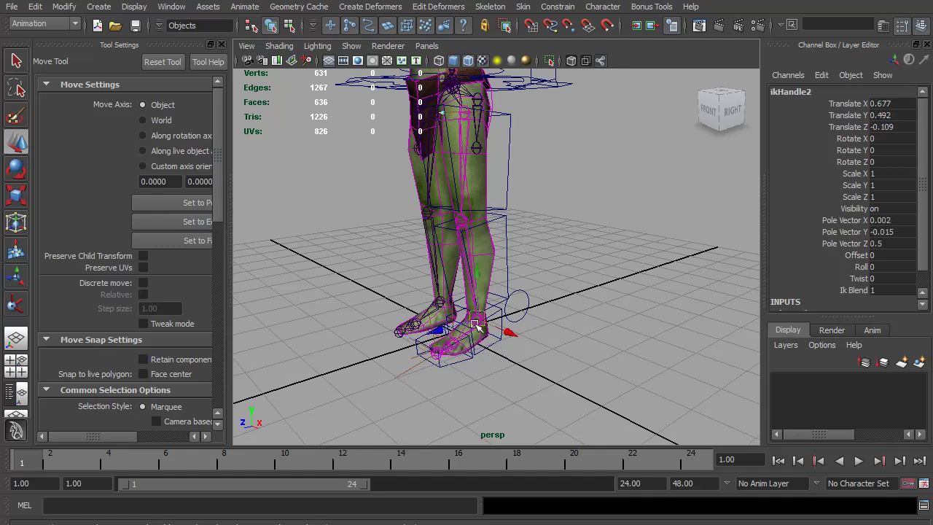
drag(477, 317, 446, 298)
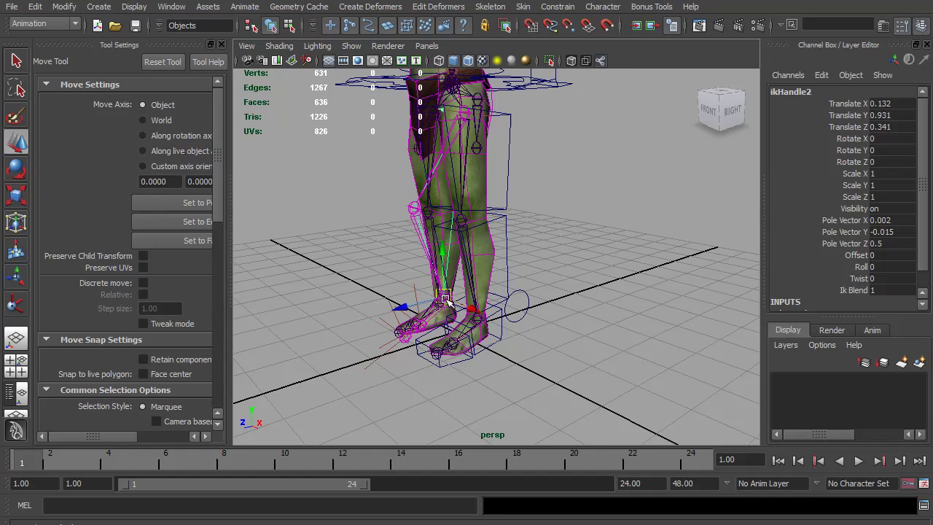
key(ctrl+z)
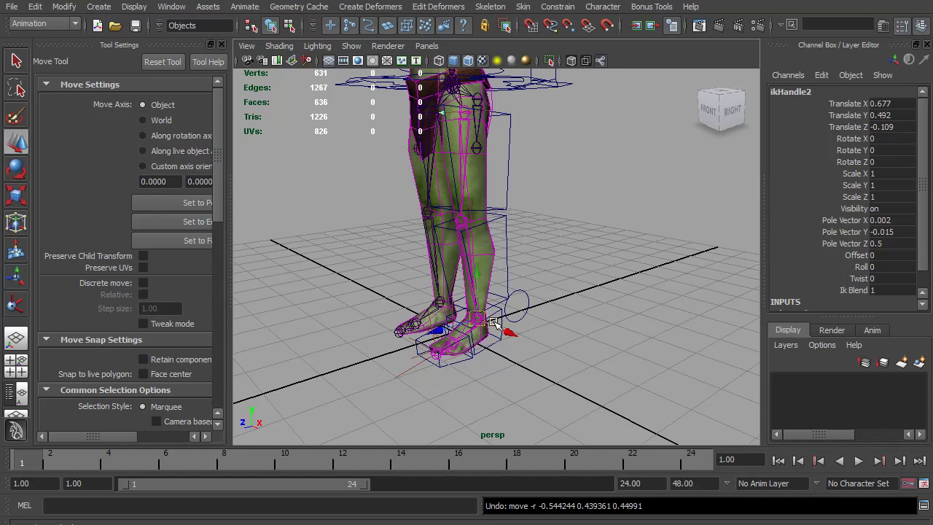
click(482, 336)
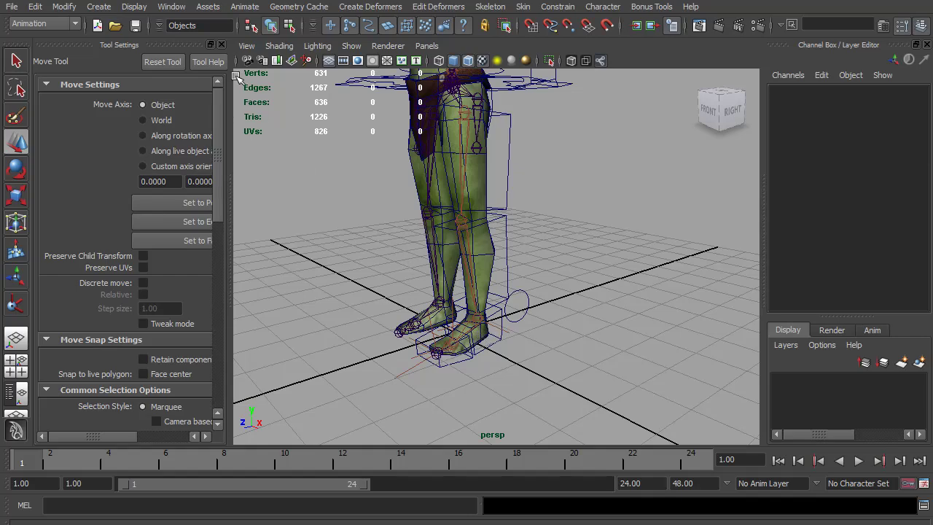
In the Hypergraph, duplicate the J_Ankle_LE_IK joint chain and delete the copied effector3 and effector4 nodes.
click(171, 7)
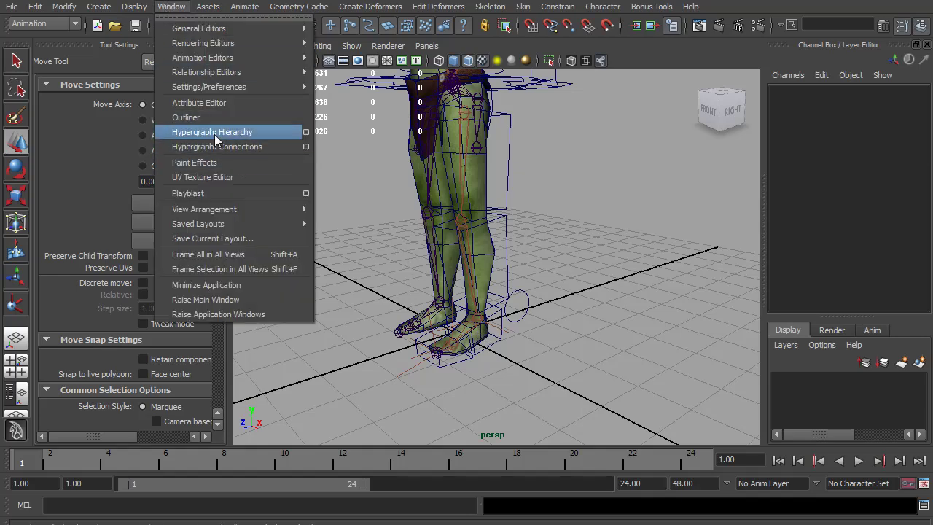
click(219, 134)
alt+middle_drag(195, 321, 198, 289)
alt+right_drag(198, 289, 271, 308)
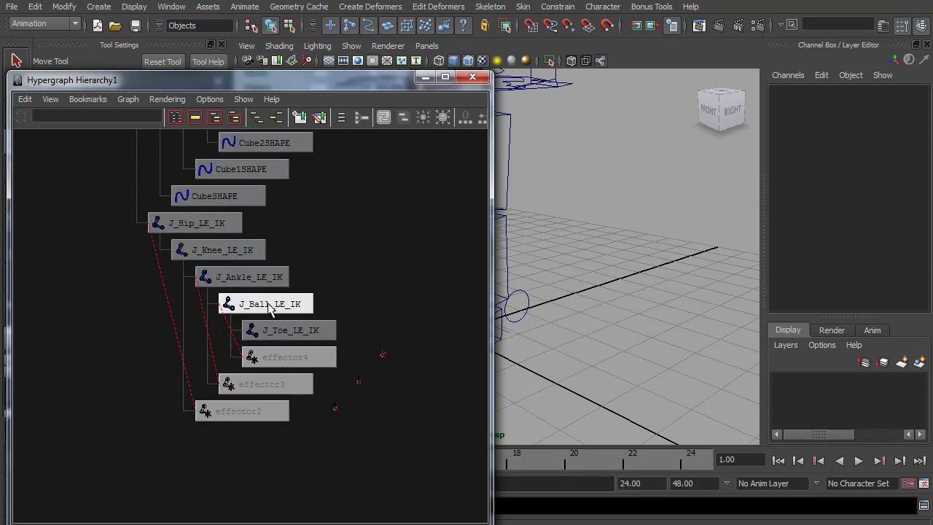
click(232, 279)
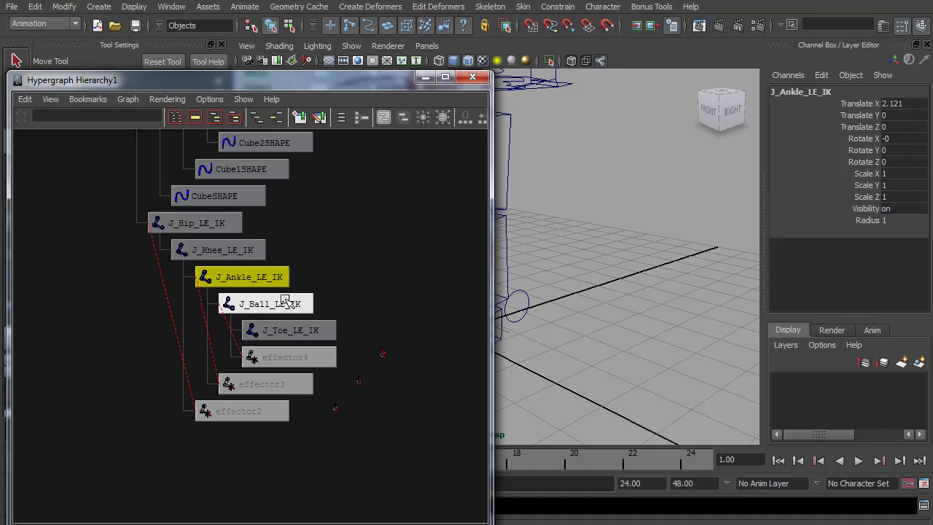
key(ctrl+d)
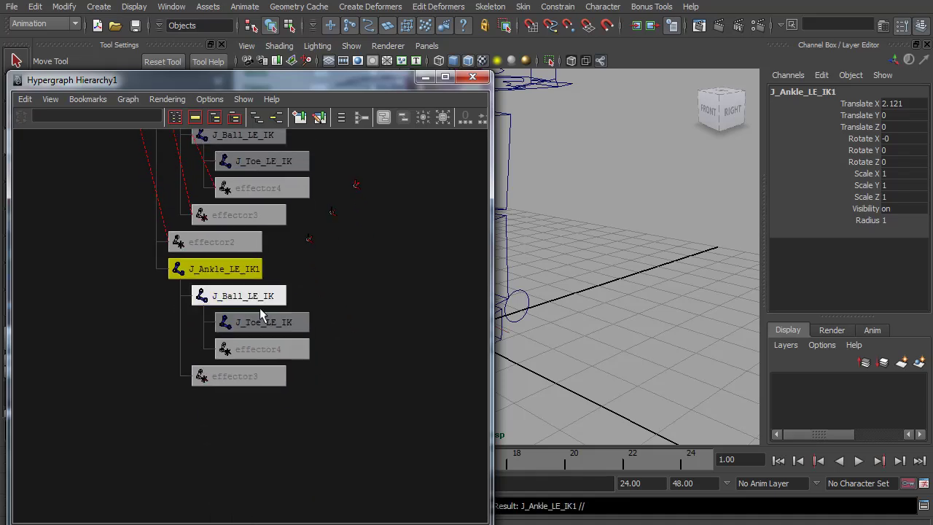
drag(340, 392, 247, 351)
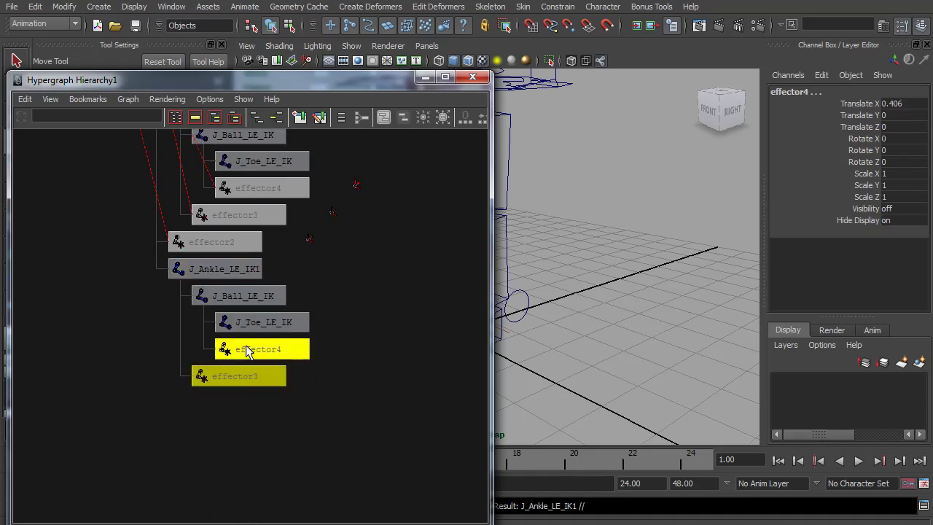
key(Delete)
Unparent the duplicated ankle joint from the left leg so its chain stands alone in the hierarchy.
click(229, 270)
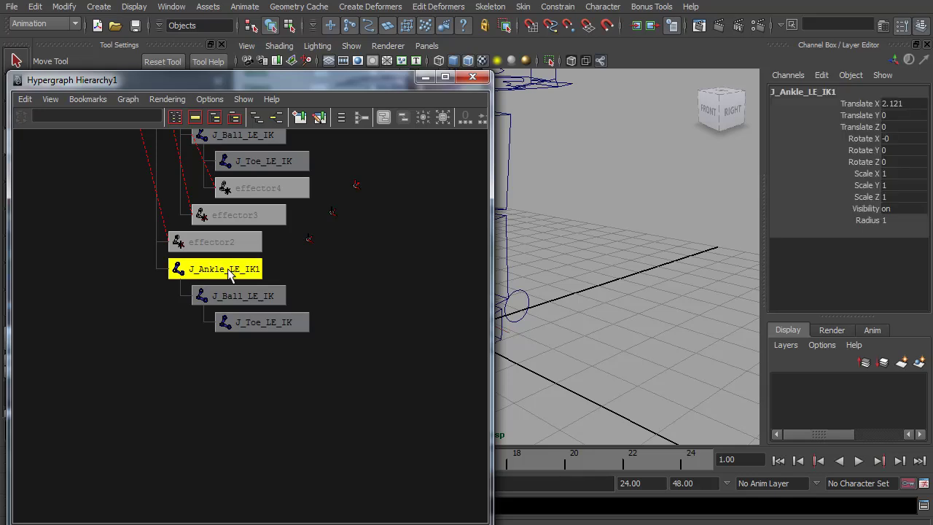
key(shift+p)
key(f)
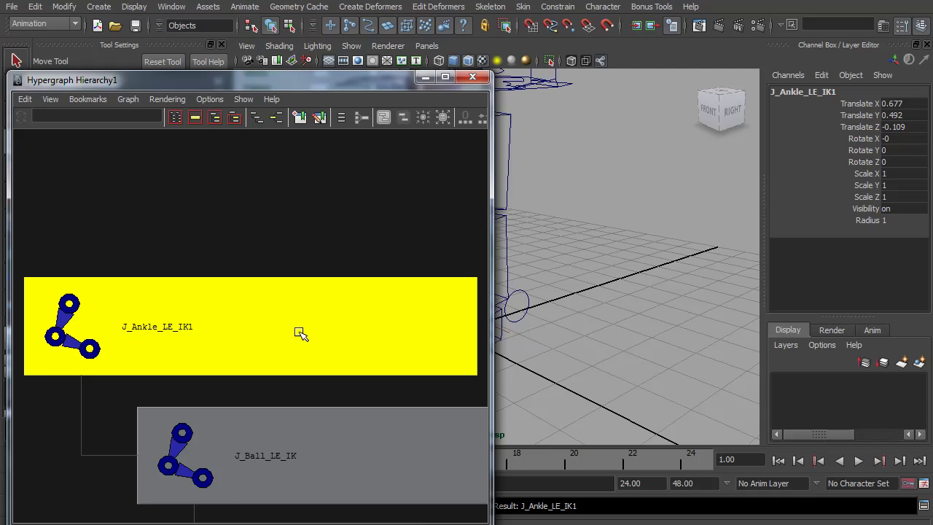
alt+right_drag(368, 364, 222, 343)
alt+middle_drag(222, 343, 215, 280)
alt+middle_drag(212, 189, 218, 210)
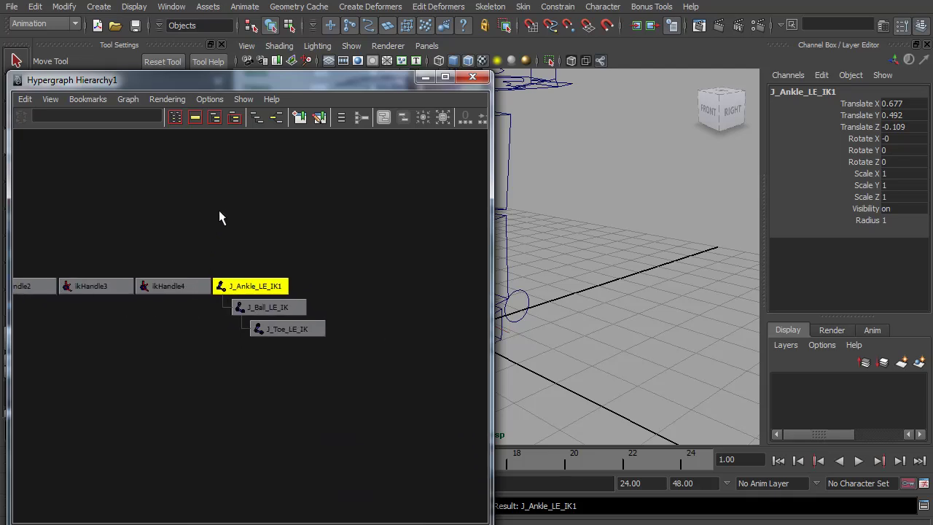
Duplicate J_Toe_LE_IK in the separated foot chain and parent the copy under that toe joint.
click(283, 331)
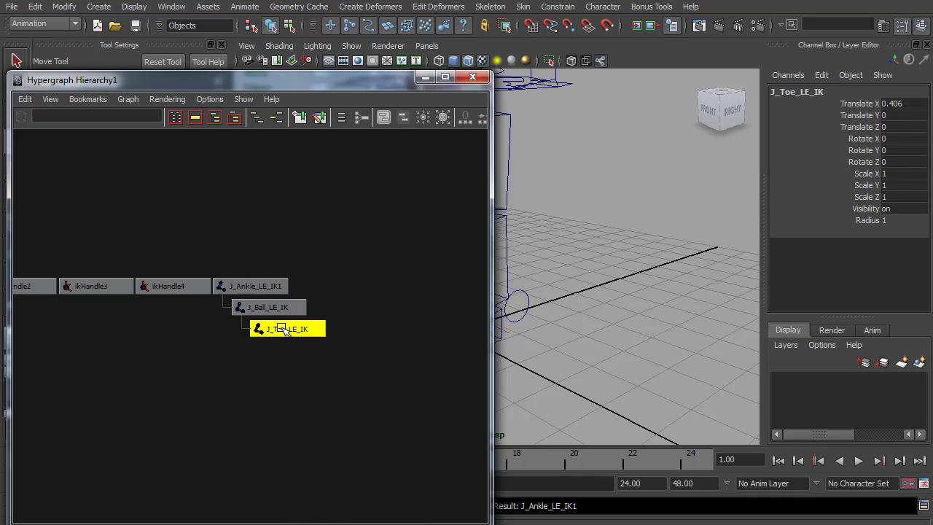
key(ctrl+d)
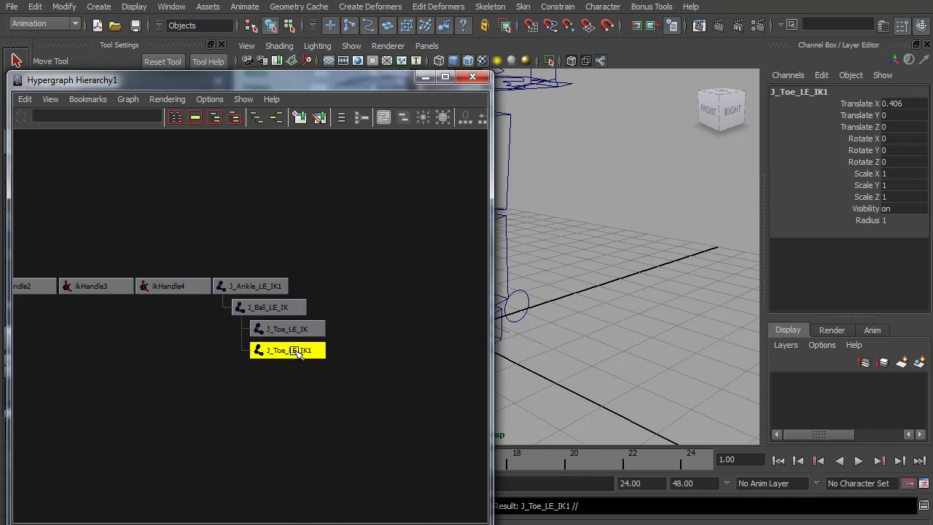
middle_drag(299, 353, 281, 328)
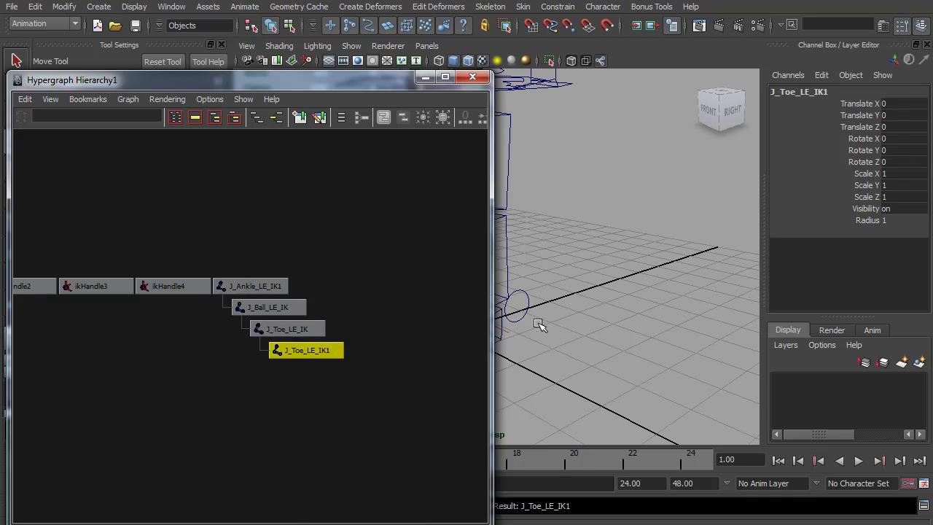
Move the duplicated toe joint J_Toe_LE_IK1 back along Z to the heel, at a Translate Z of about -1.329.
drag(375, 80, 262, 74)
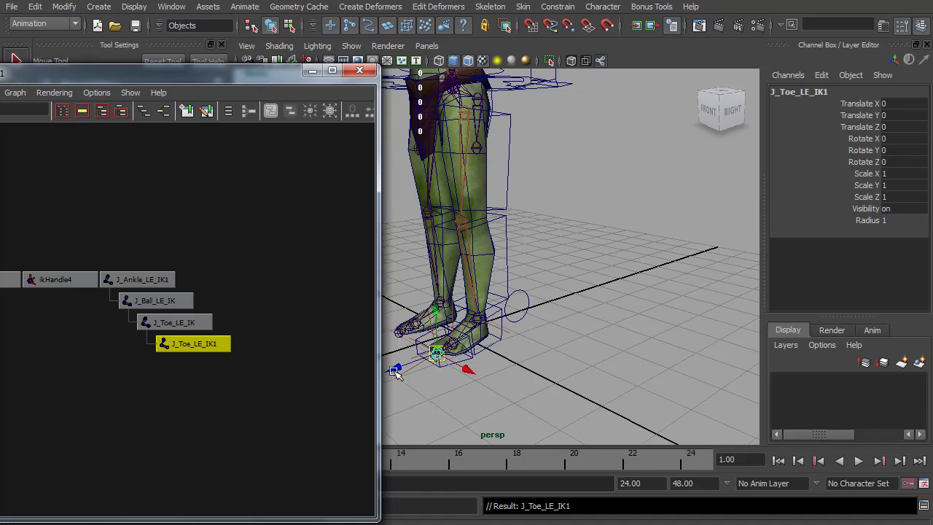
drag(394, 372, 458, 363)
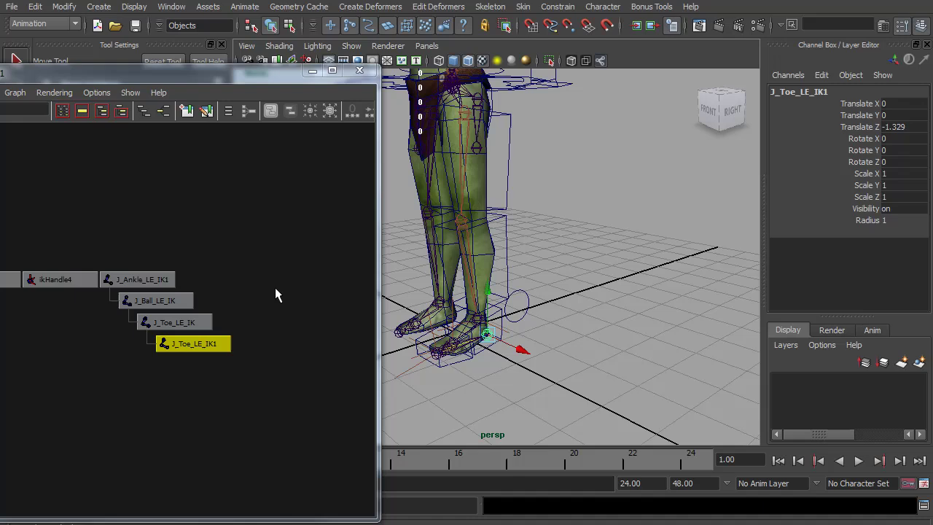
Reroot the separate foot joint chain at the heel joint J_Toe_LE_IK1, test it with a trial move and undo that move.
click(161, 280)
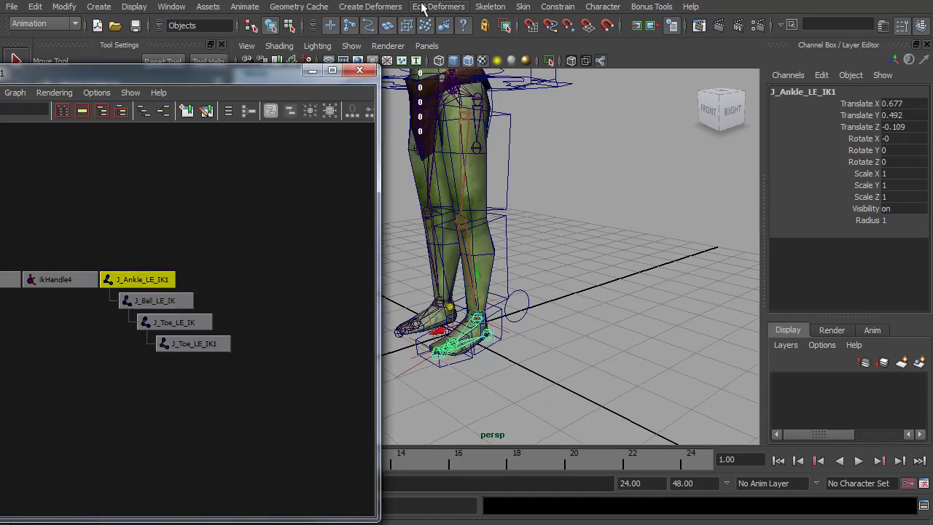
click(491, 8)
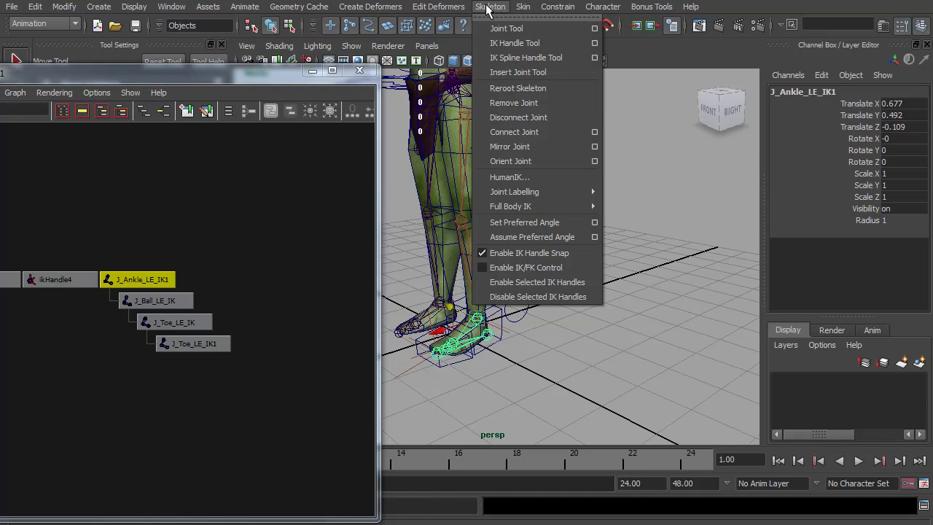
click(191, 344)
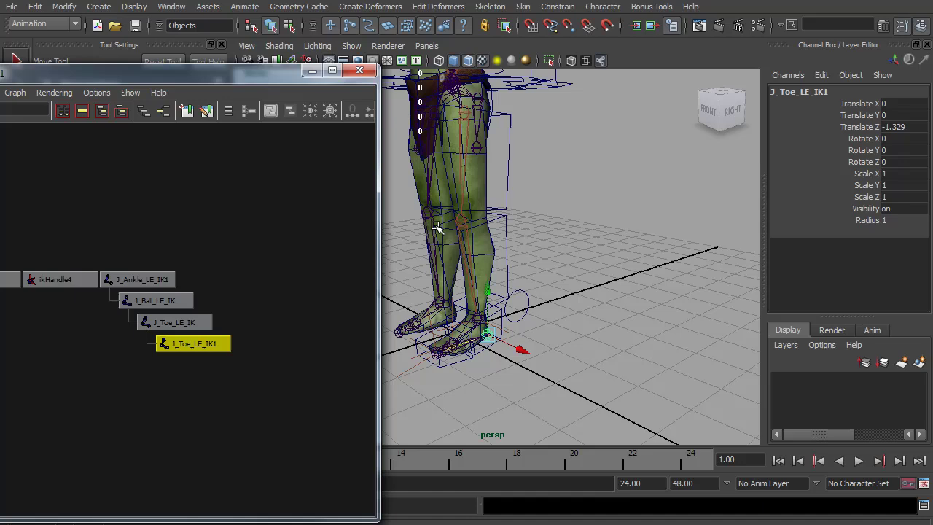
click(490, 7)
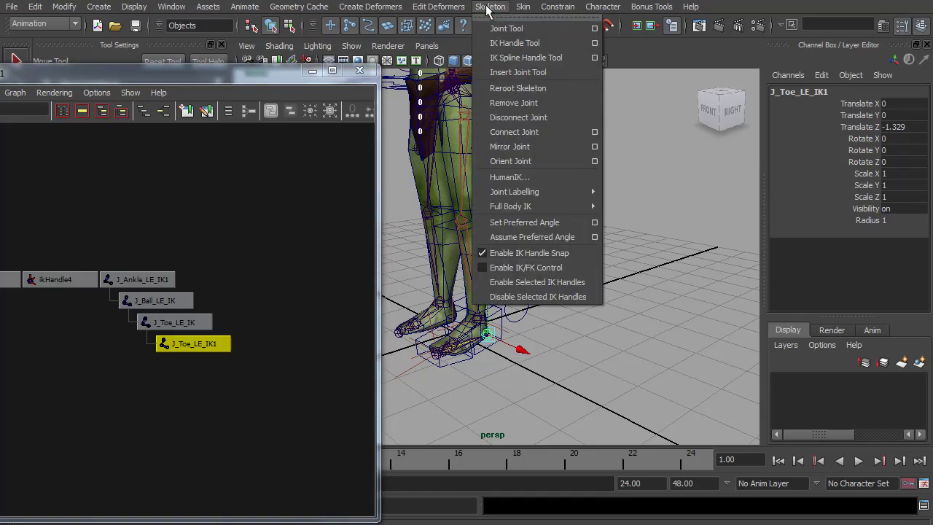
click(513, 89)
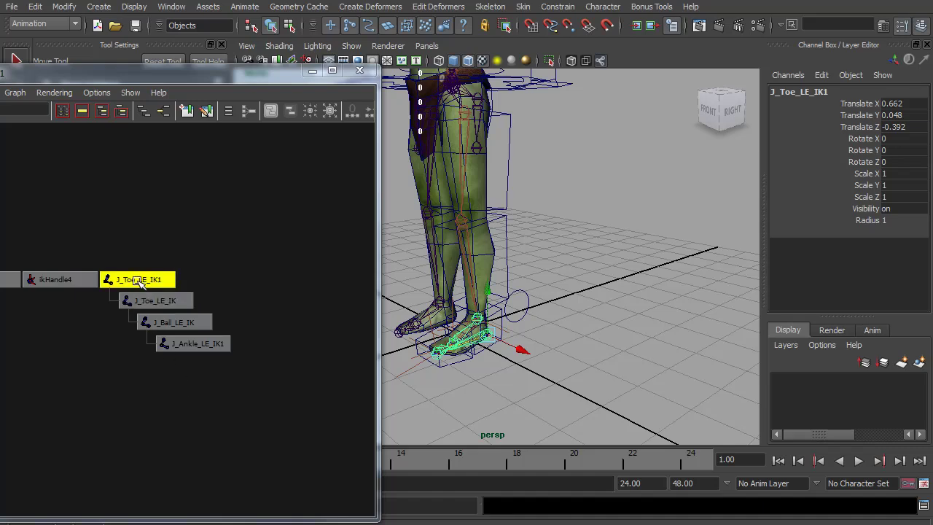
drag(501, 337, 514, 385)
key(ctrl+z)
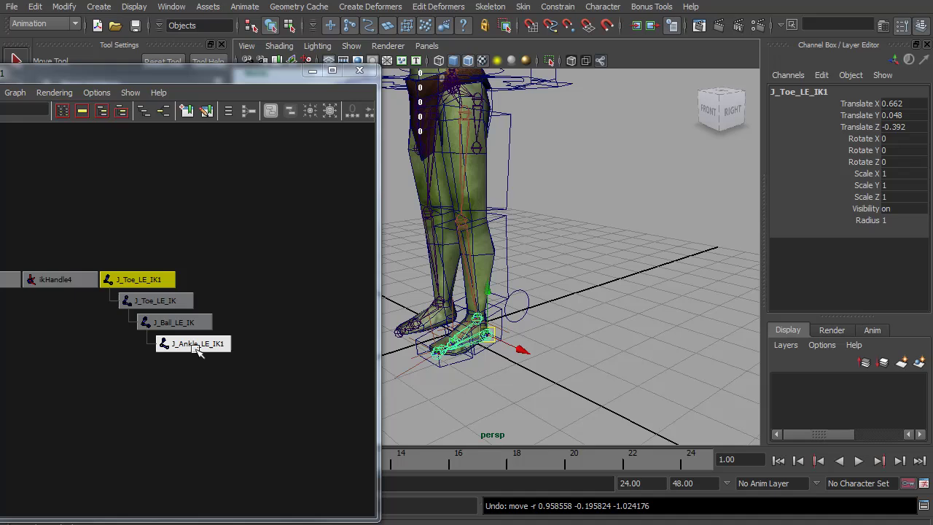
Rename the root heel joint of the rerooted foot chain to J_Heal_RF.
click(780, 91)
click(804, 90)
double_click(806, 94)
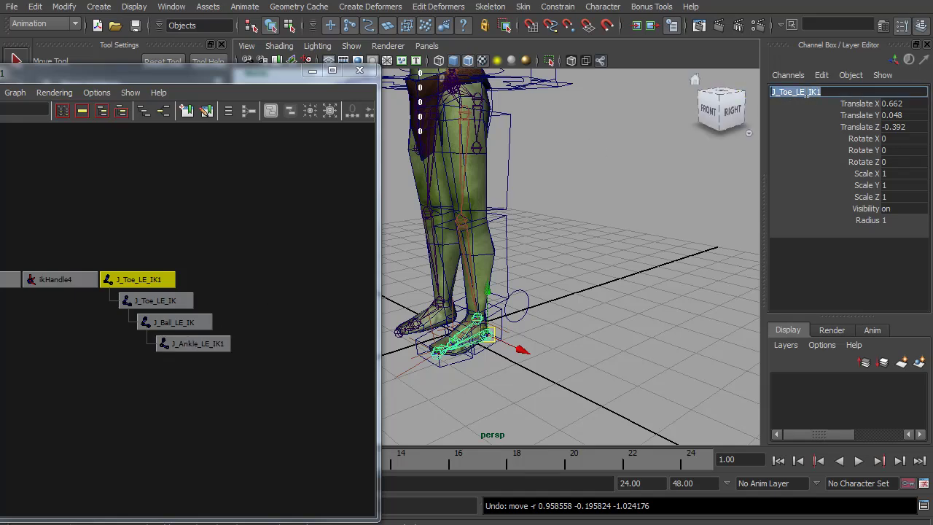
text(J_Heal_RF)
key(Return)
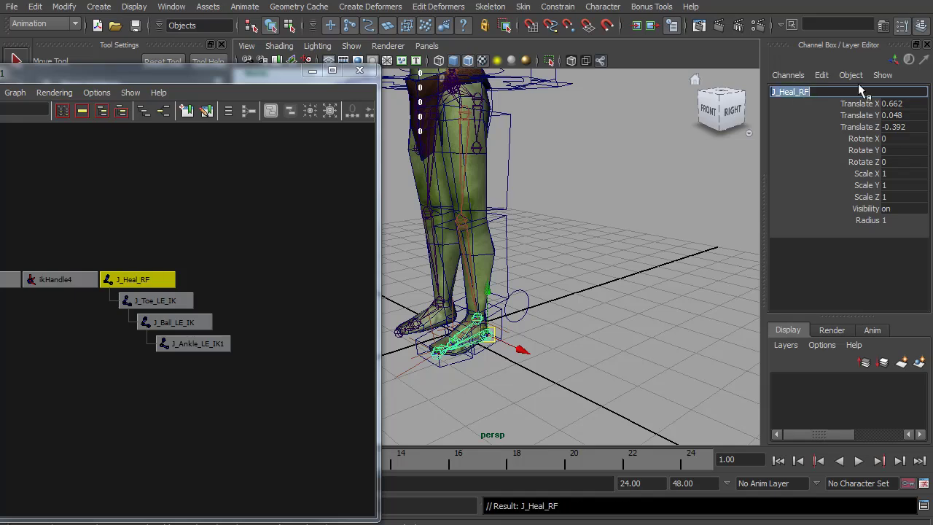
Rename the toe joint directly under the heel joint to J_Toe_RF.
click(162, 305)
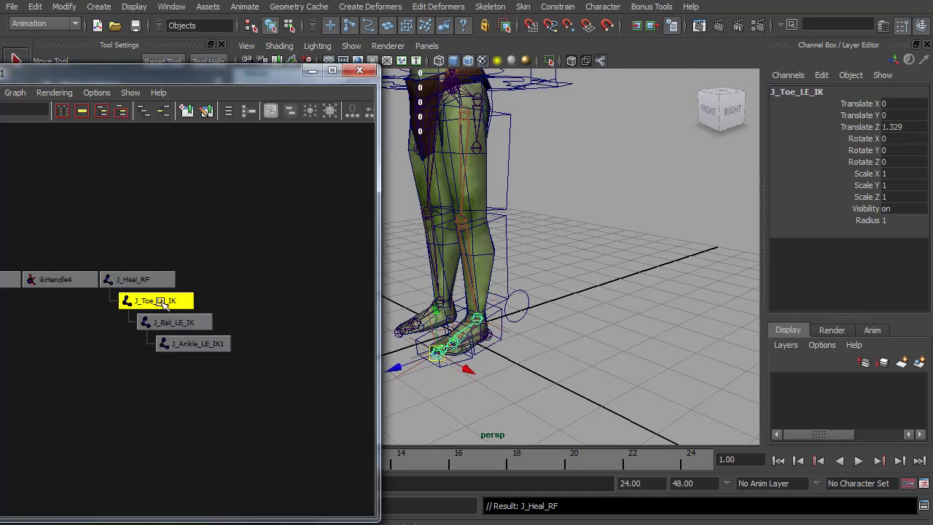
double_click(795, 93)
drag(794, 93, 847, 89)
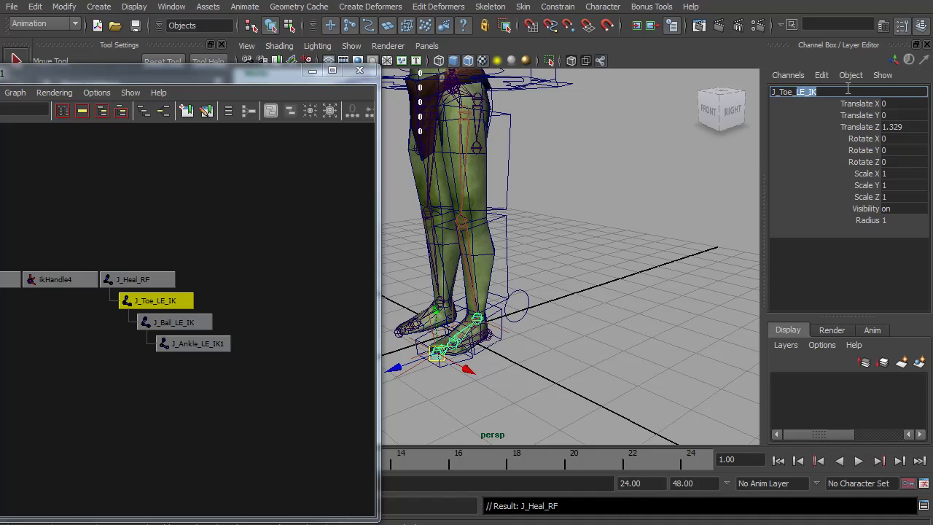
text(RF)
key(Return)
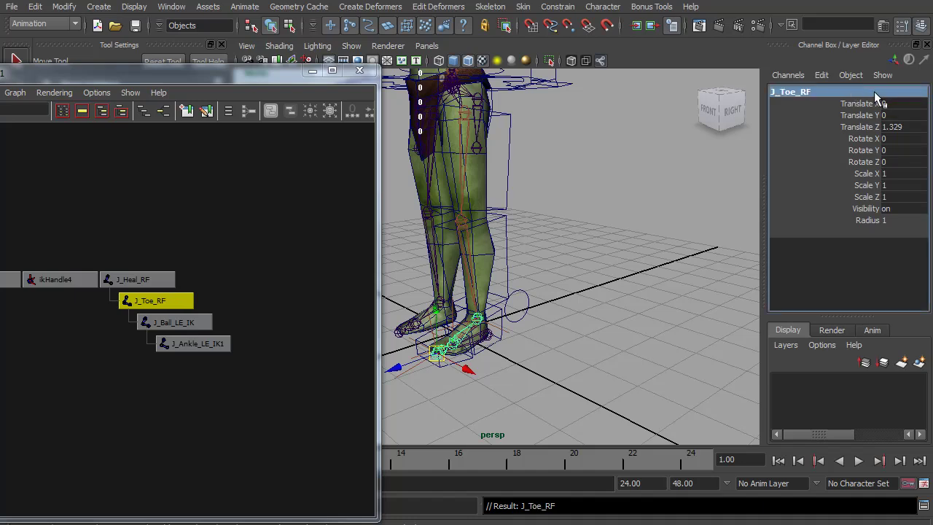
Rename the ball joint of the reverse foot chain to J_Ball_RF.
click(175, 325)
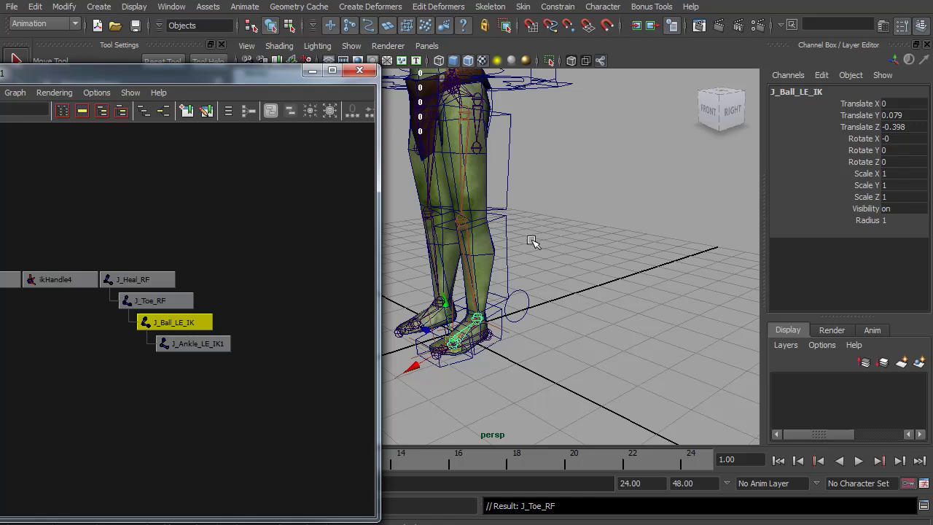
click(811, 93)
drag(796, 93, 827, 95)
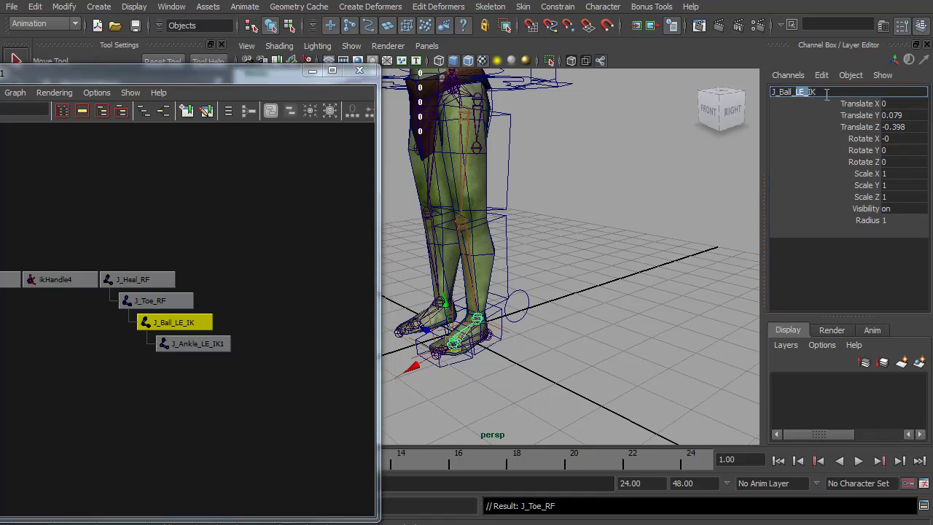
text(RF)
key(Return)
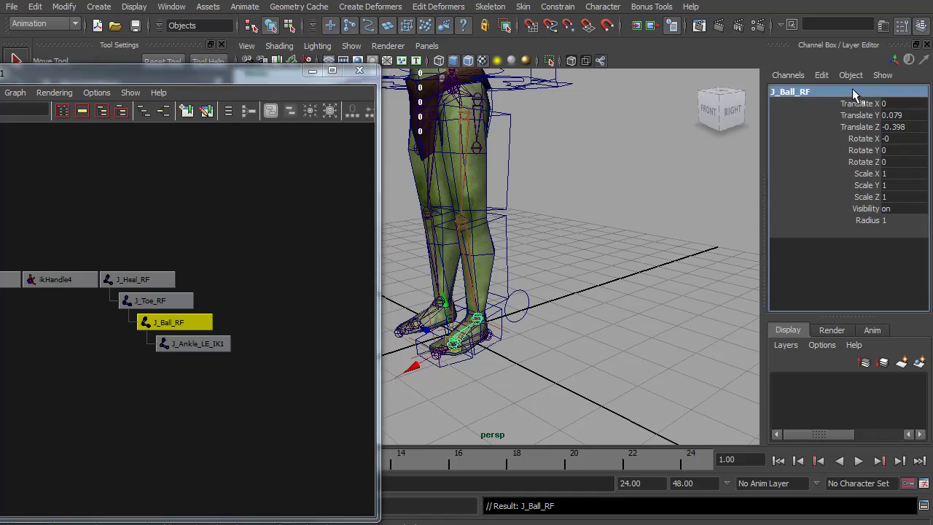
Rename the ankle joint at the end of the reverse foot chain to J_Ankle_RF.
click(186, 347)
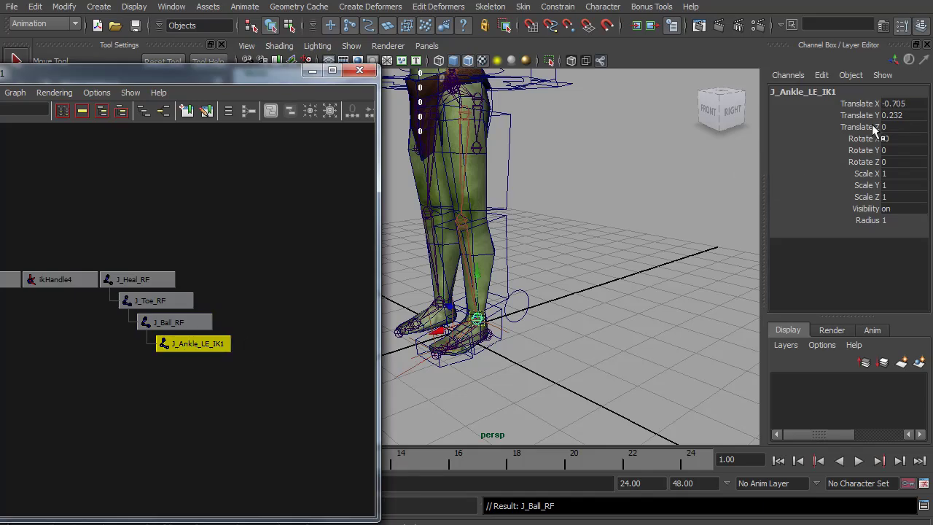
click(808, 90)
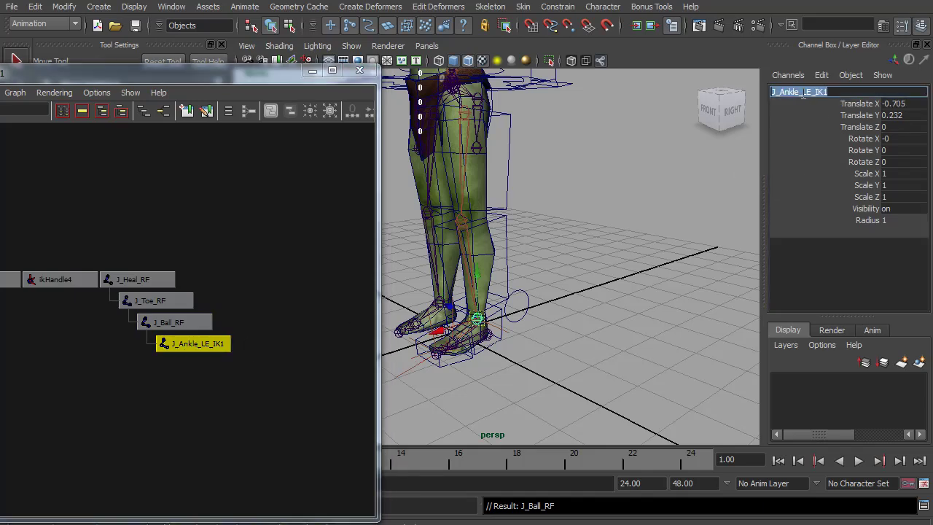
drag(802, 92, 881, 91)
text(RF)
key(Return)
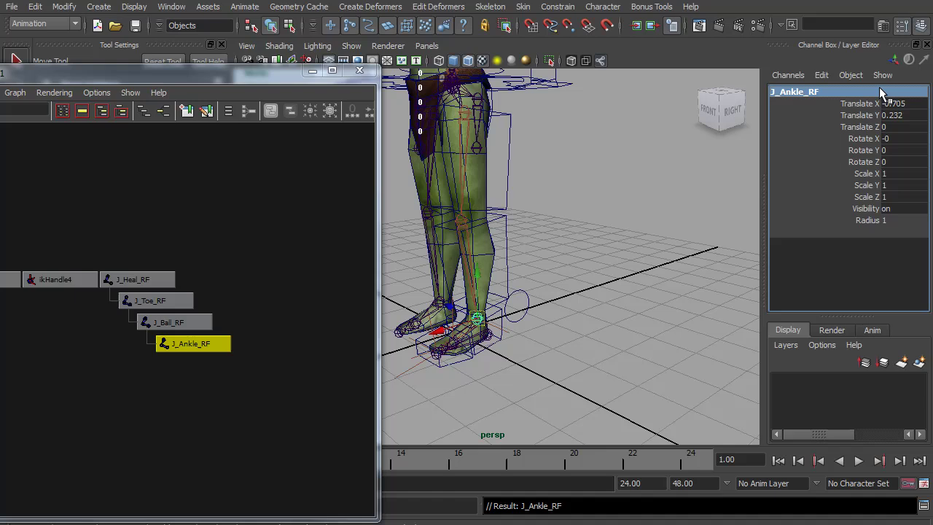